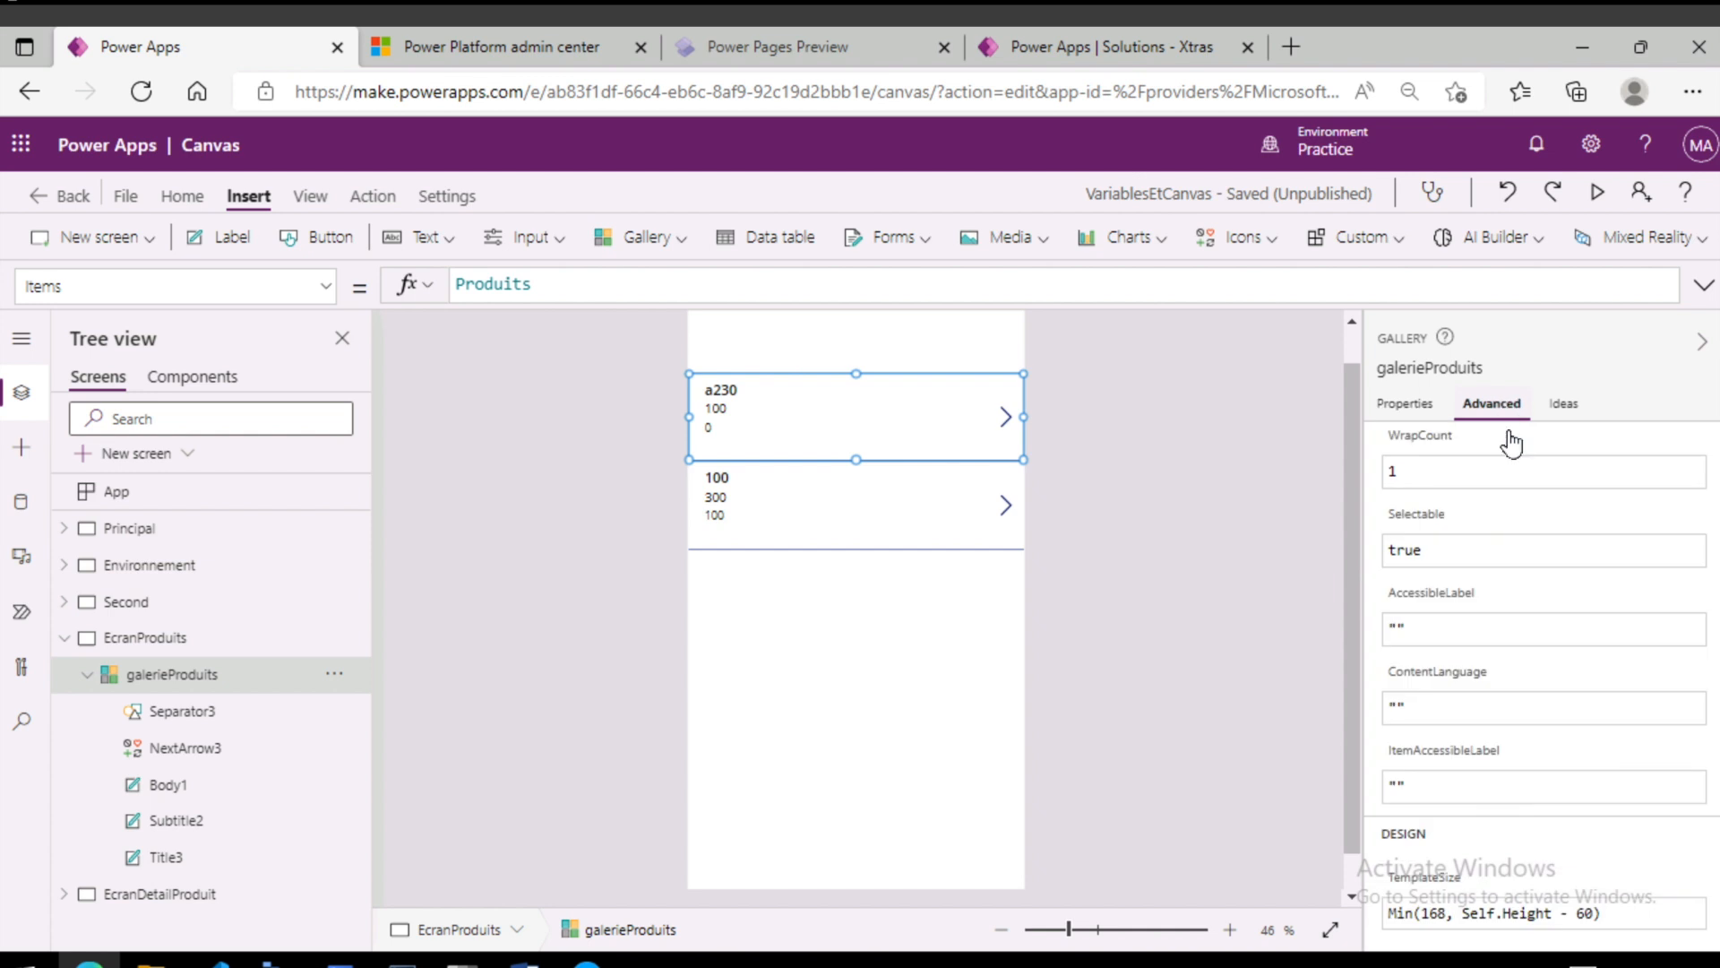
- Review the advanced properties of galerieProduits and of the frmProduit form on the EcranDetailProduit screen, including its data source and item
scroll(1471, 582, "up", 5)
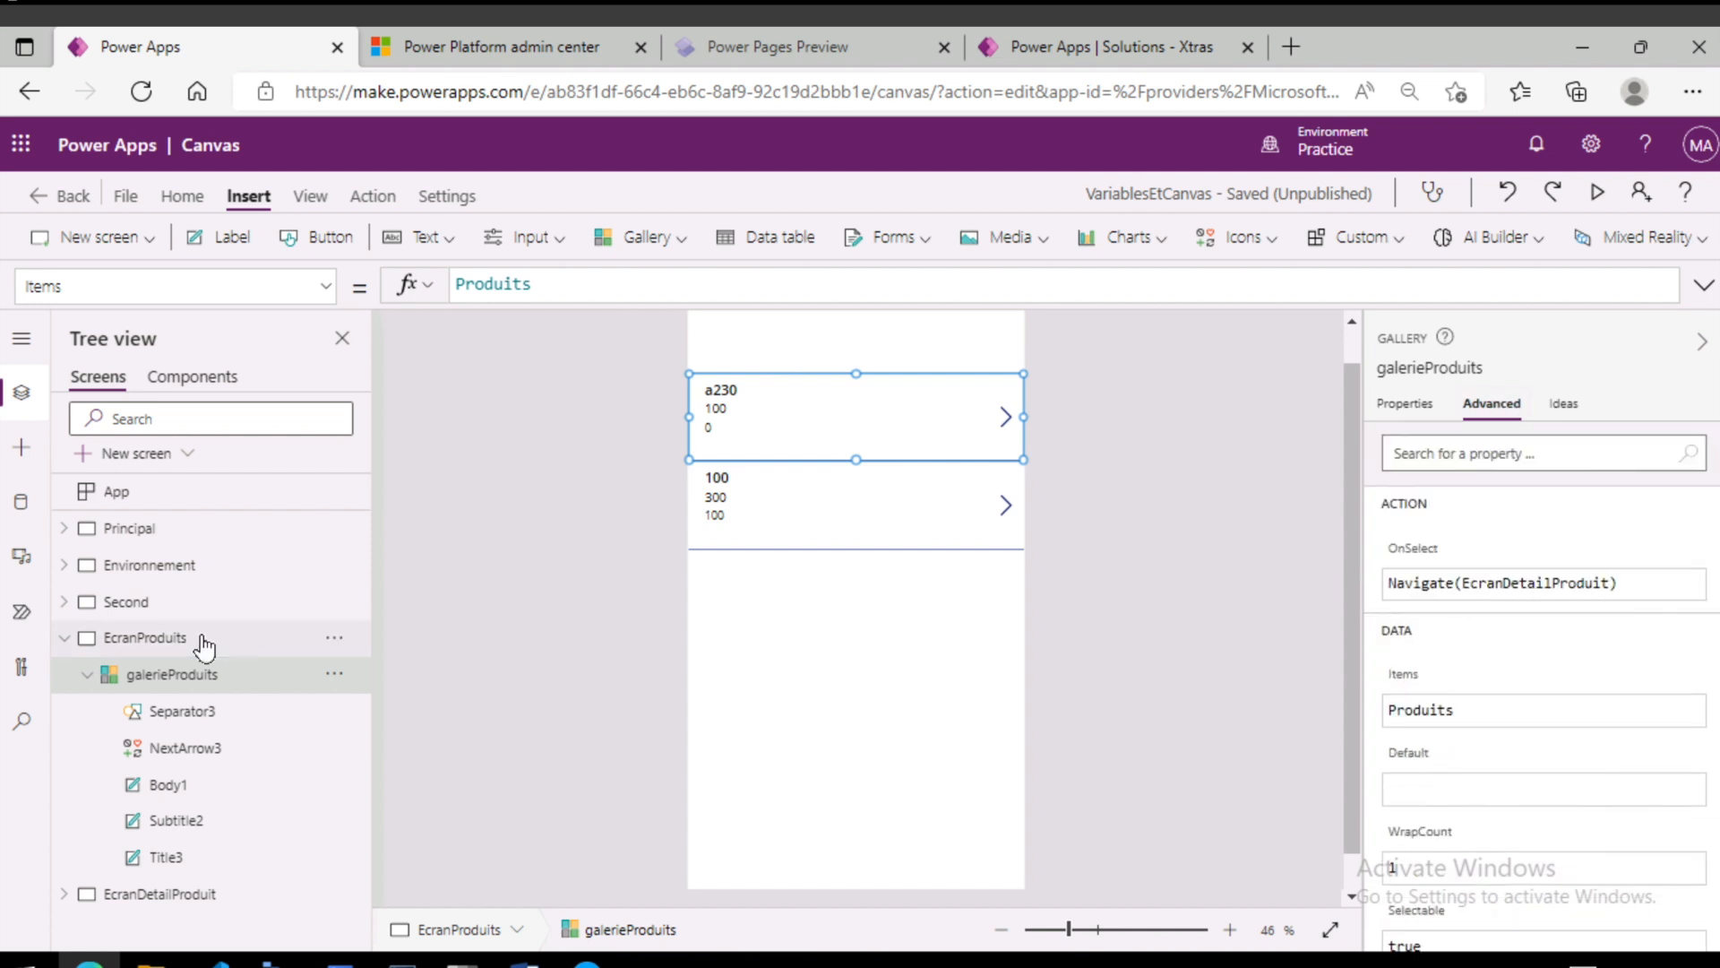
left_click(142, 901)
left_click(975, 728)
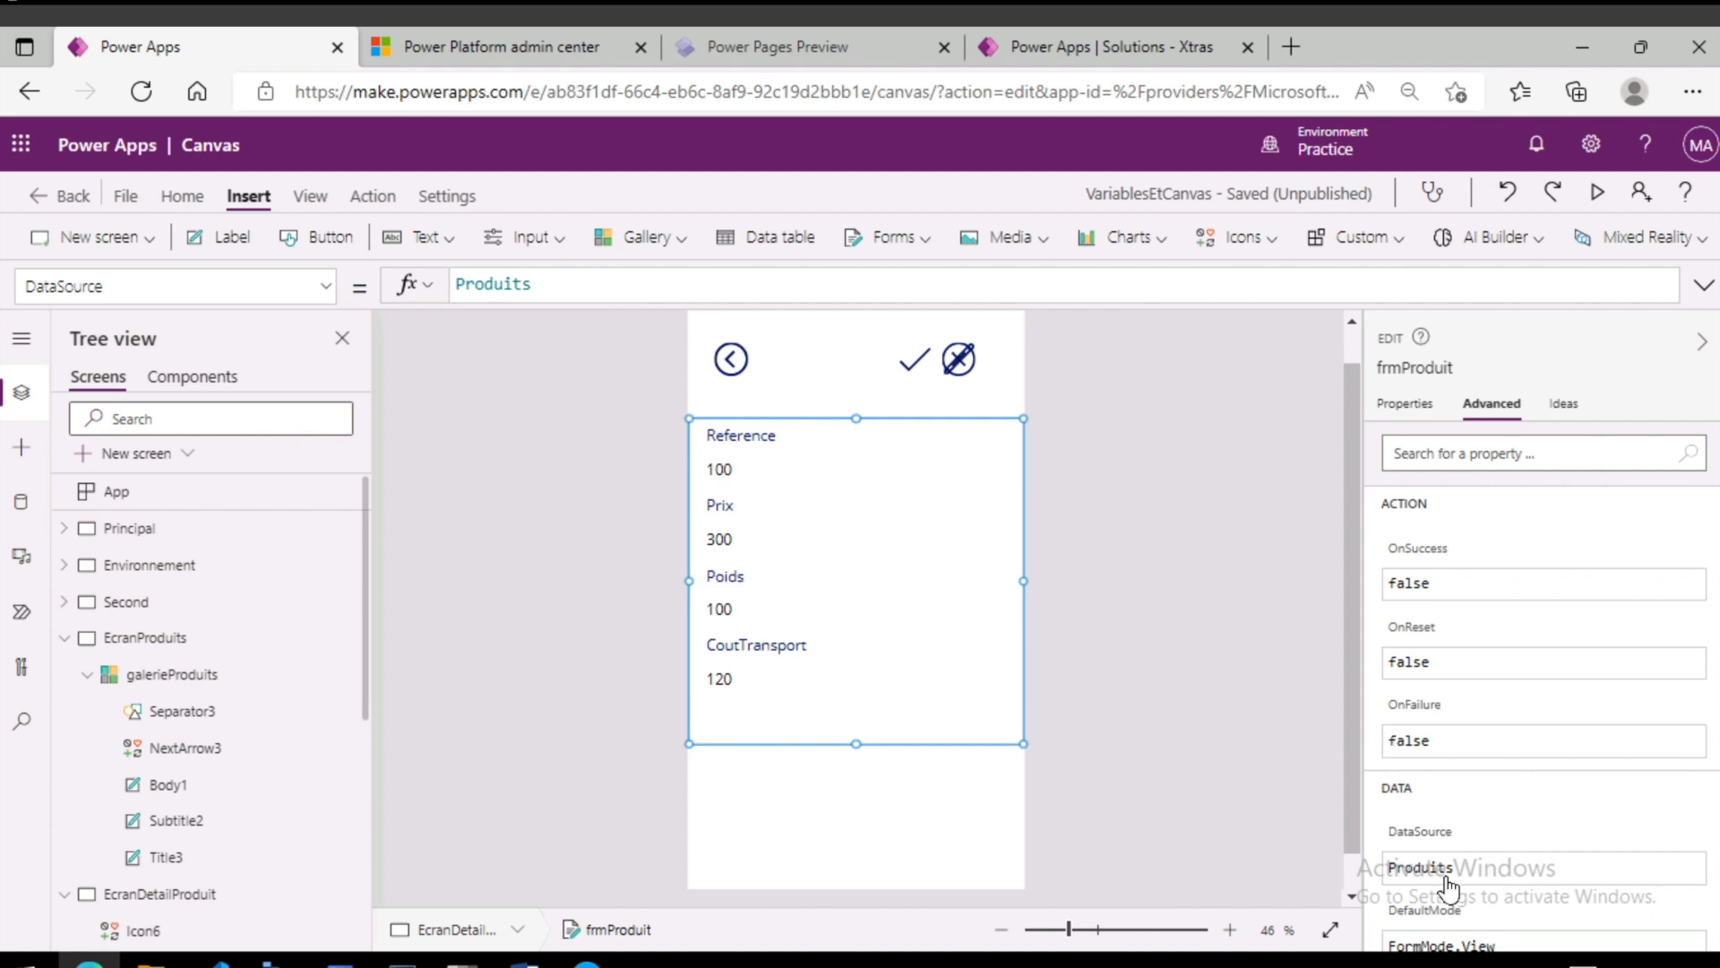
scroll(1462, 867, "down", 2)
scroll(1462, 868, "down", 1)
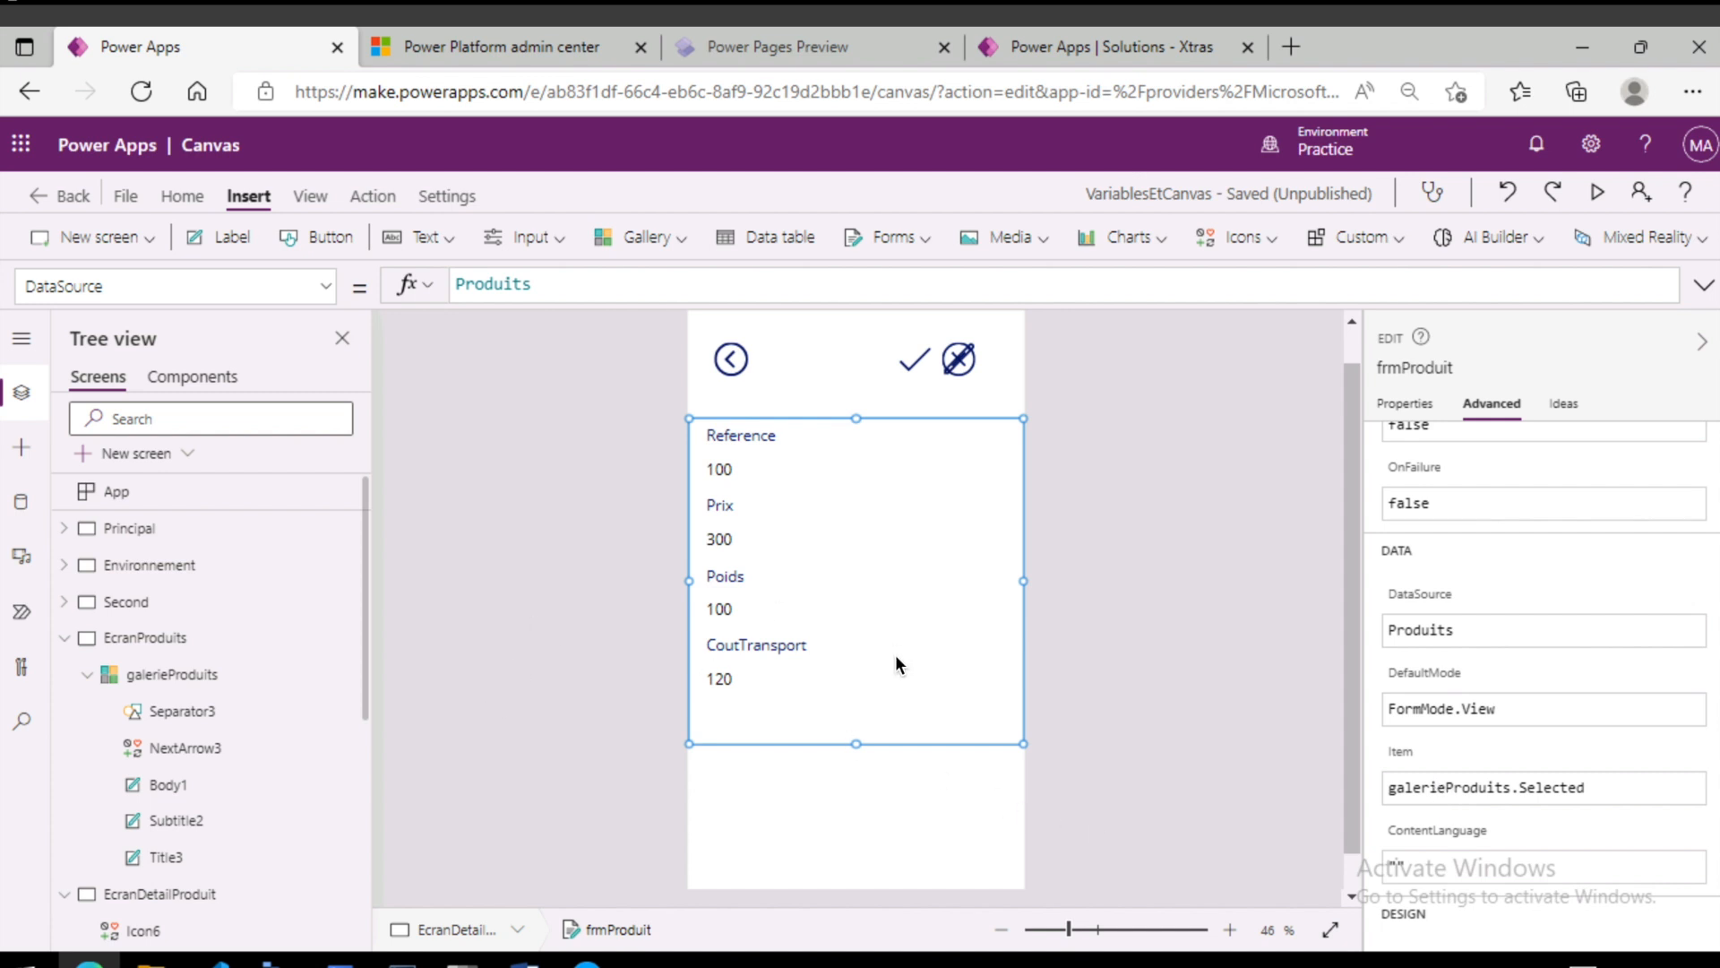
- Preview the app from the EcranProduits screen, view the details of product a230, and exit the preview
left_click(143, 637)
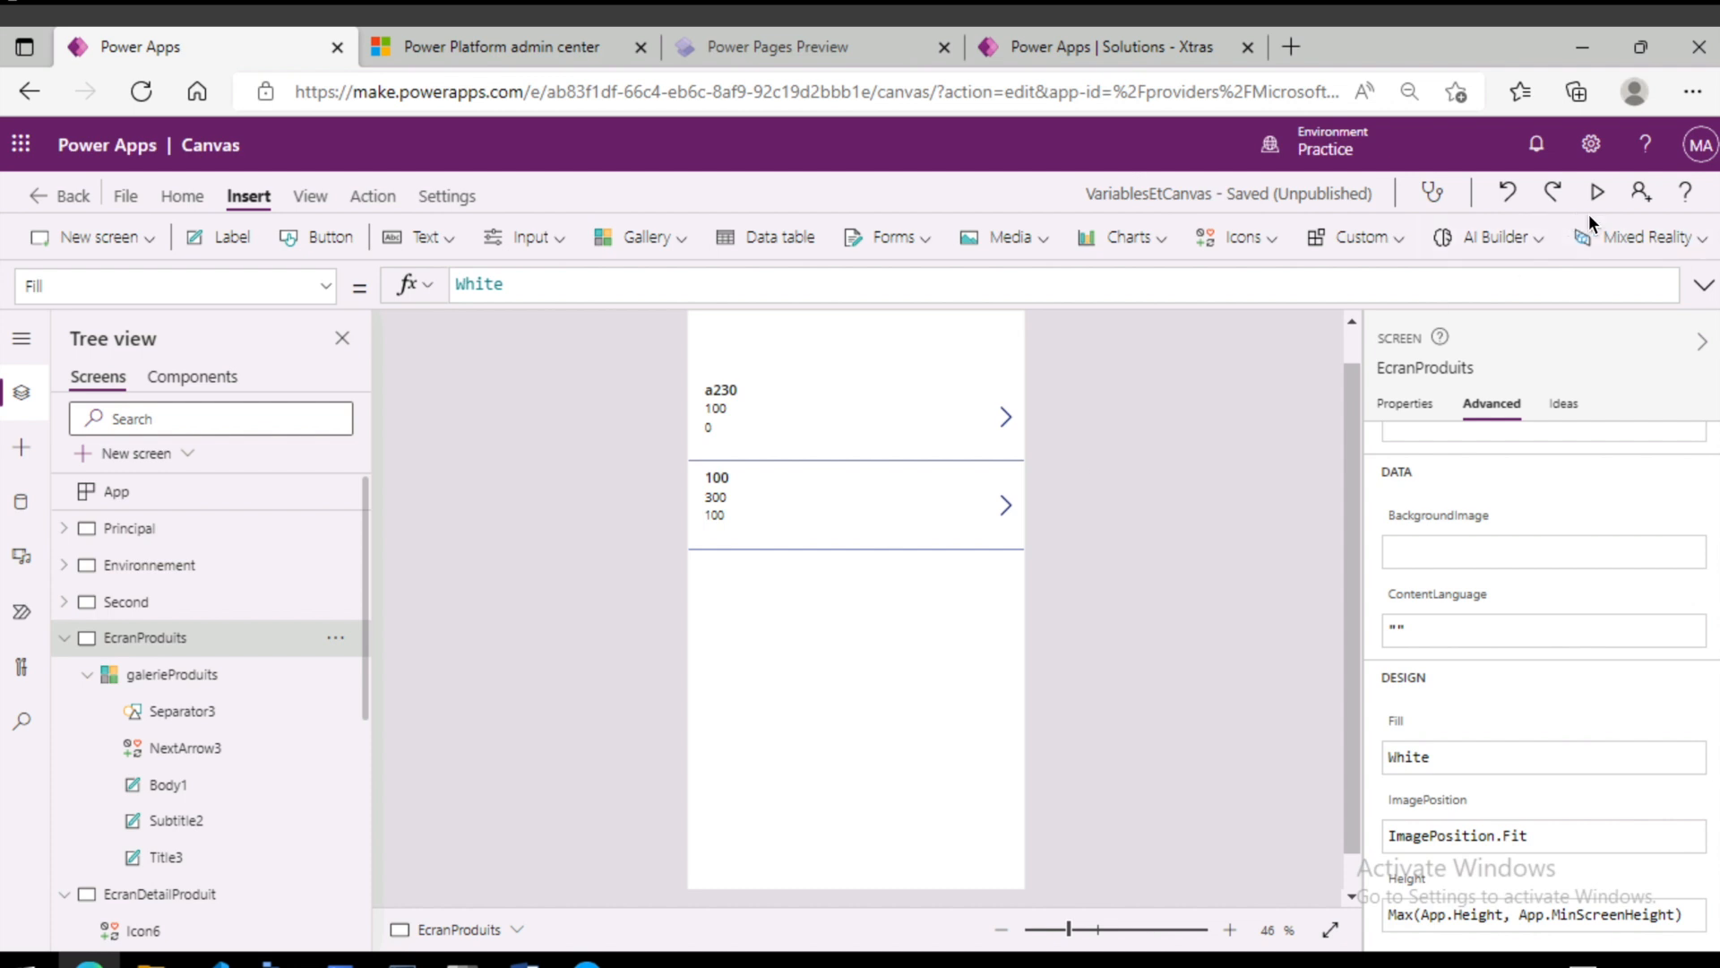
left_click(1605, 192)
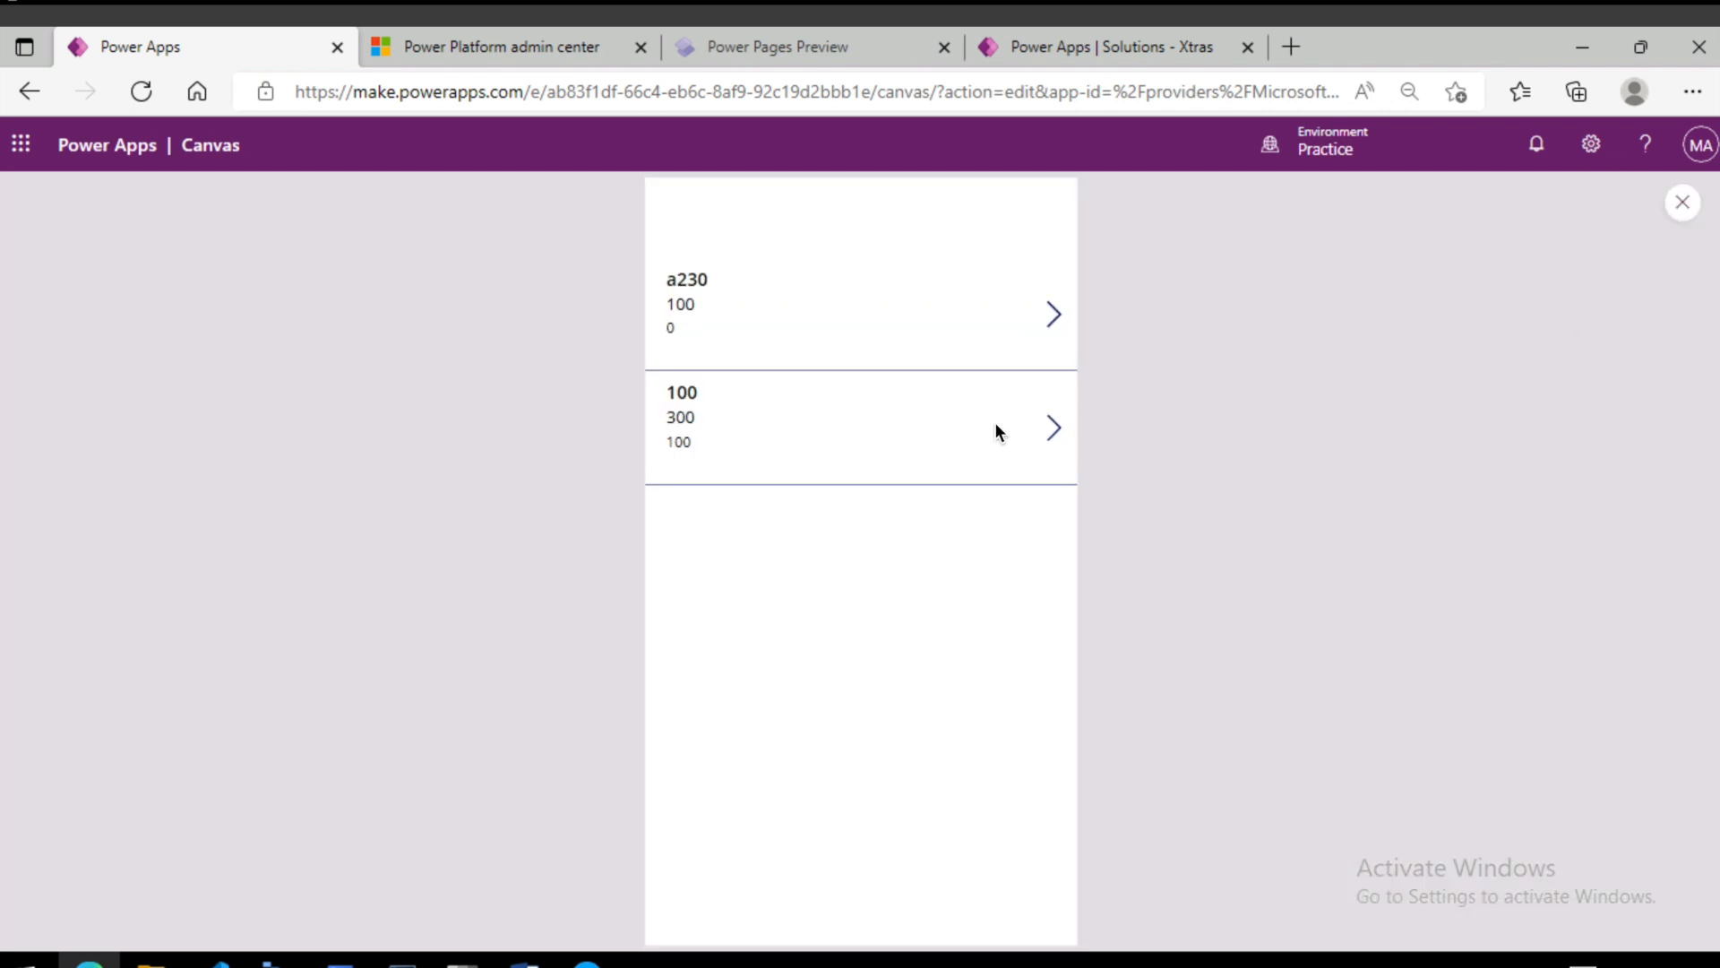
left_click(821, 341)
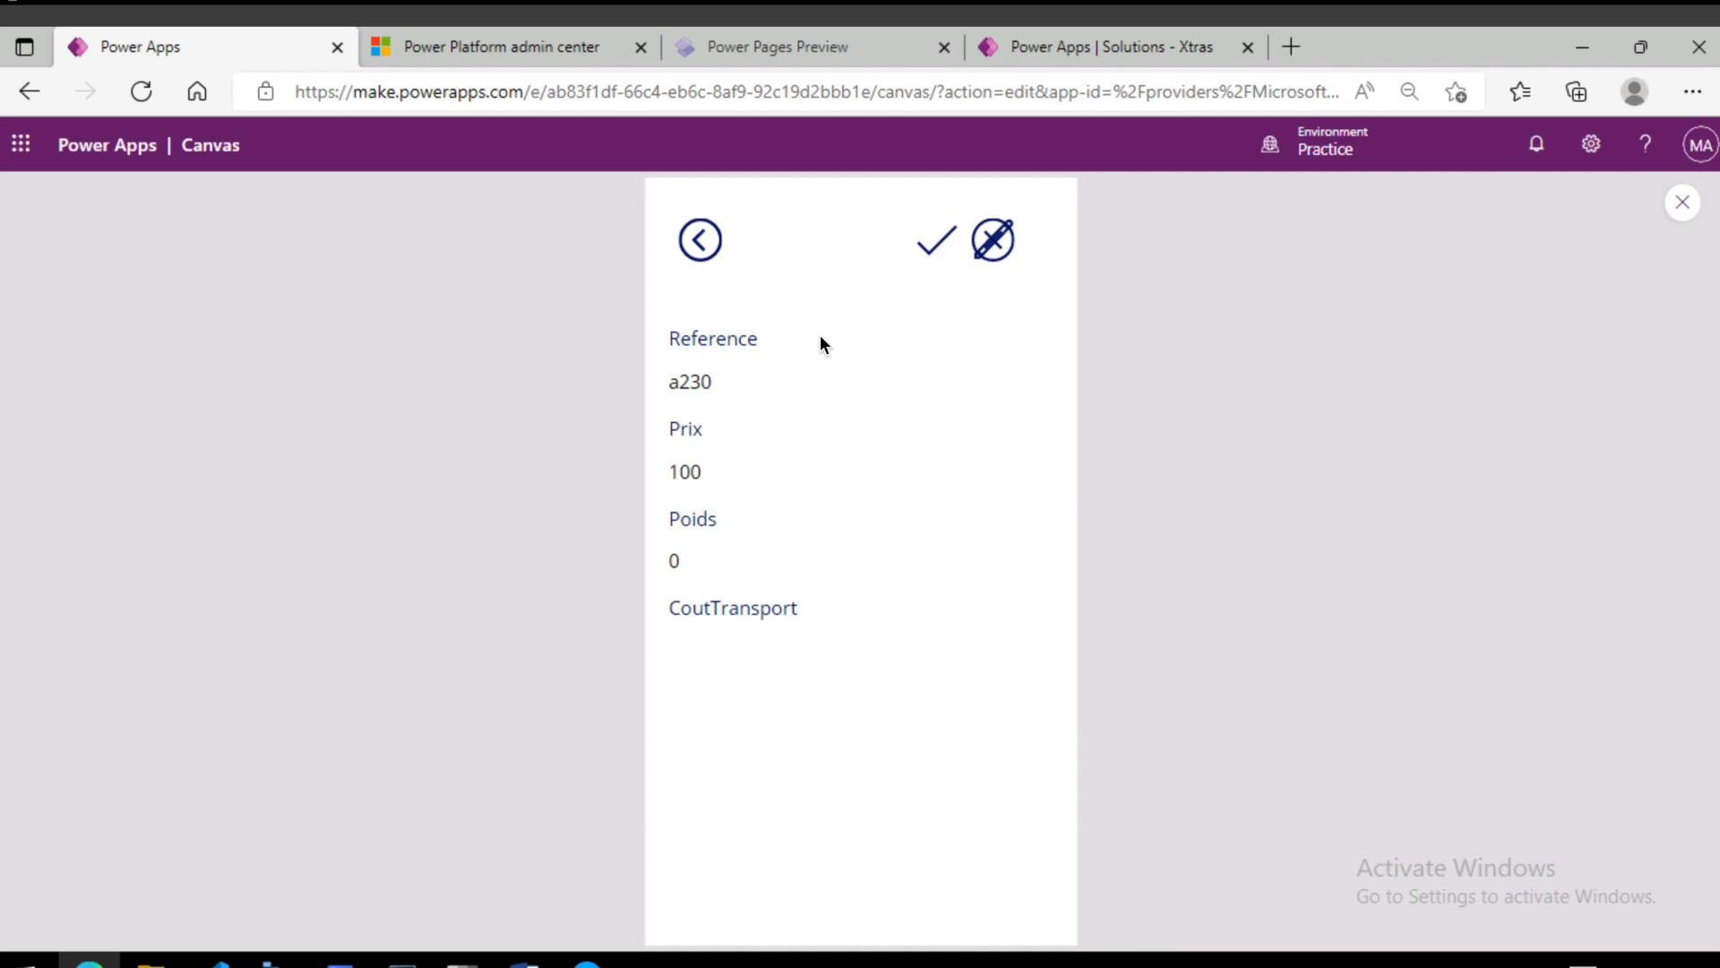
key("Escape")
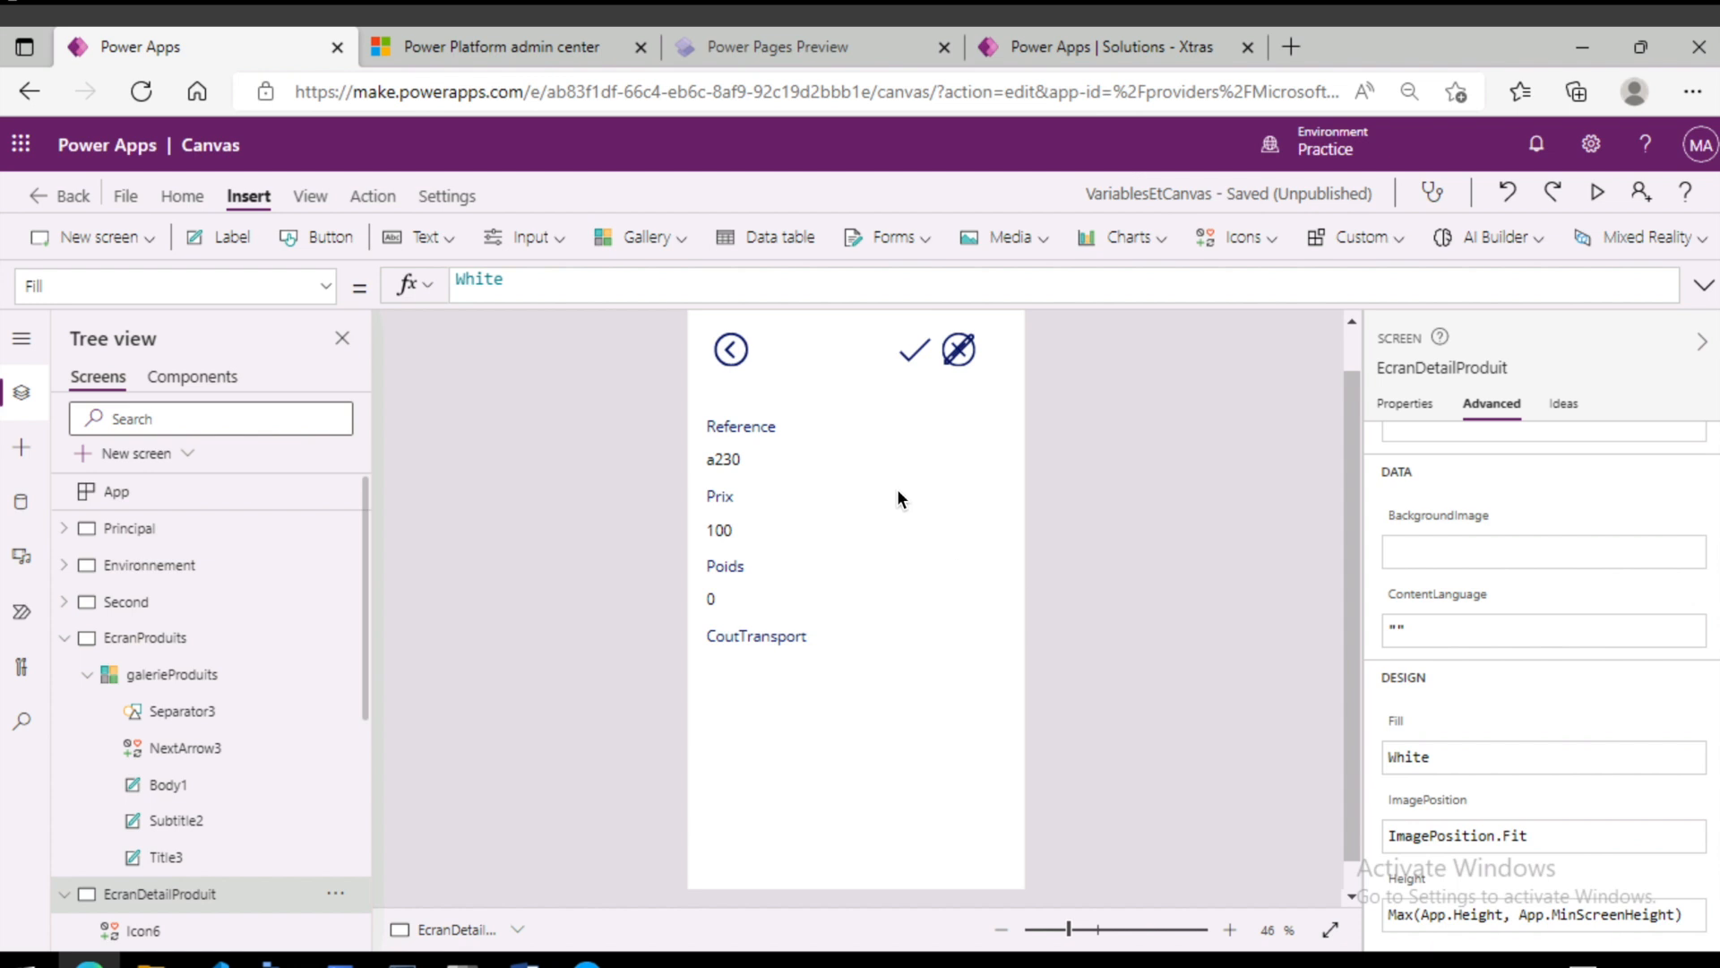
- Set the back arrow icon's OnSelect on the detail screen to navigate to EcranProduits
left_click(732, 352)
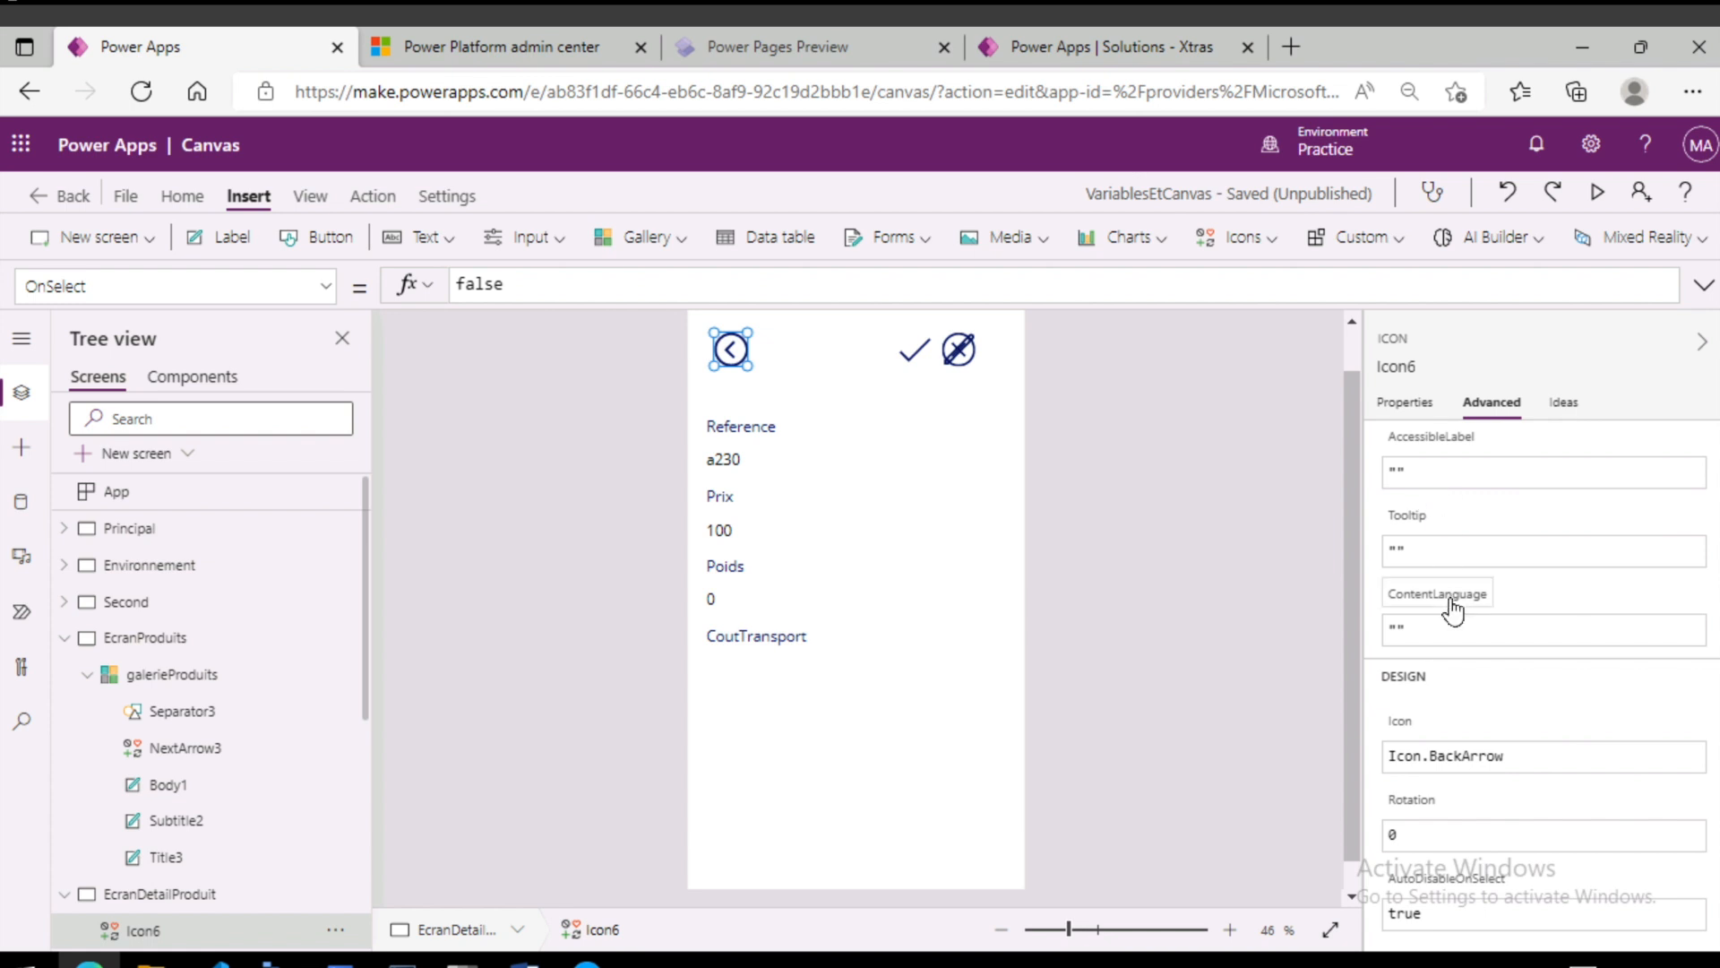
double_click(1403, 582)
type("nav")
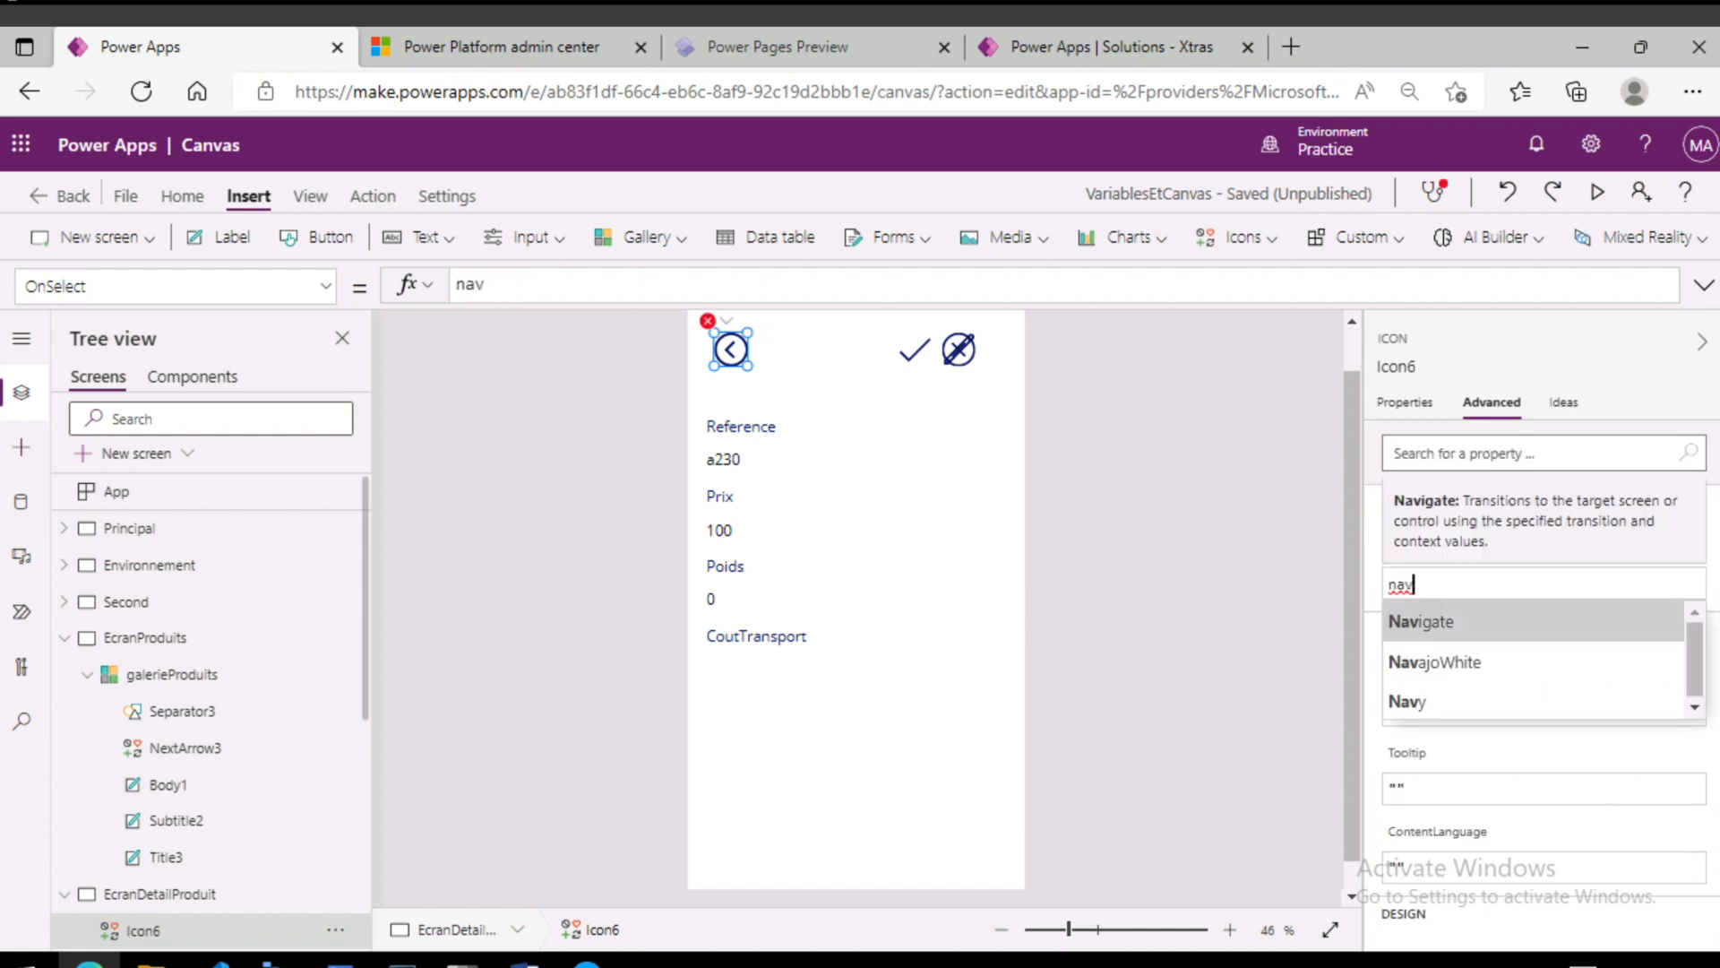
key("Tab")
key("Down")
key("Down")
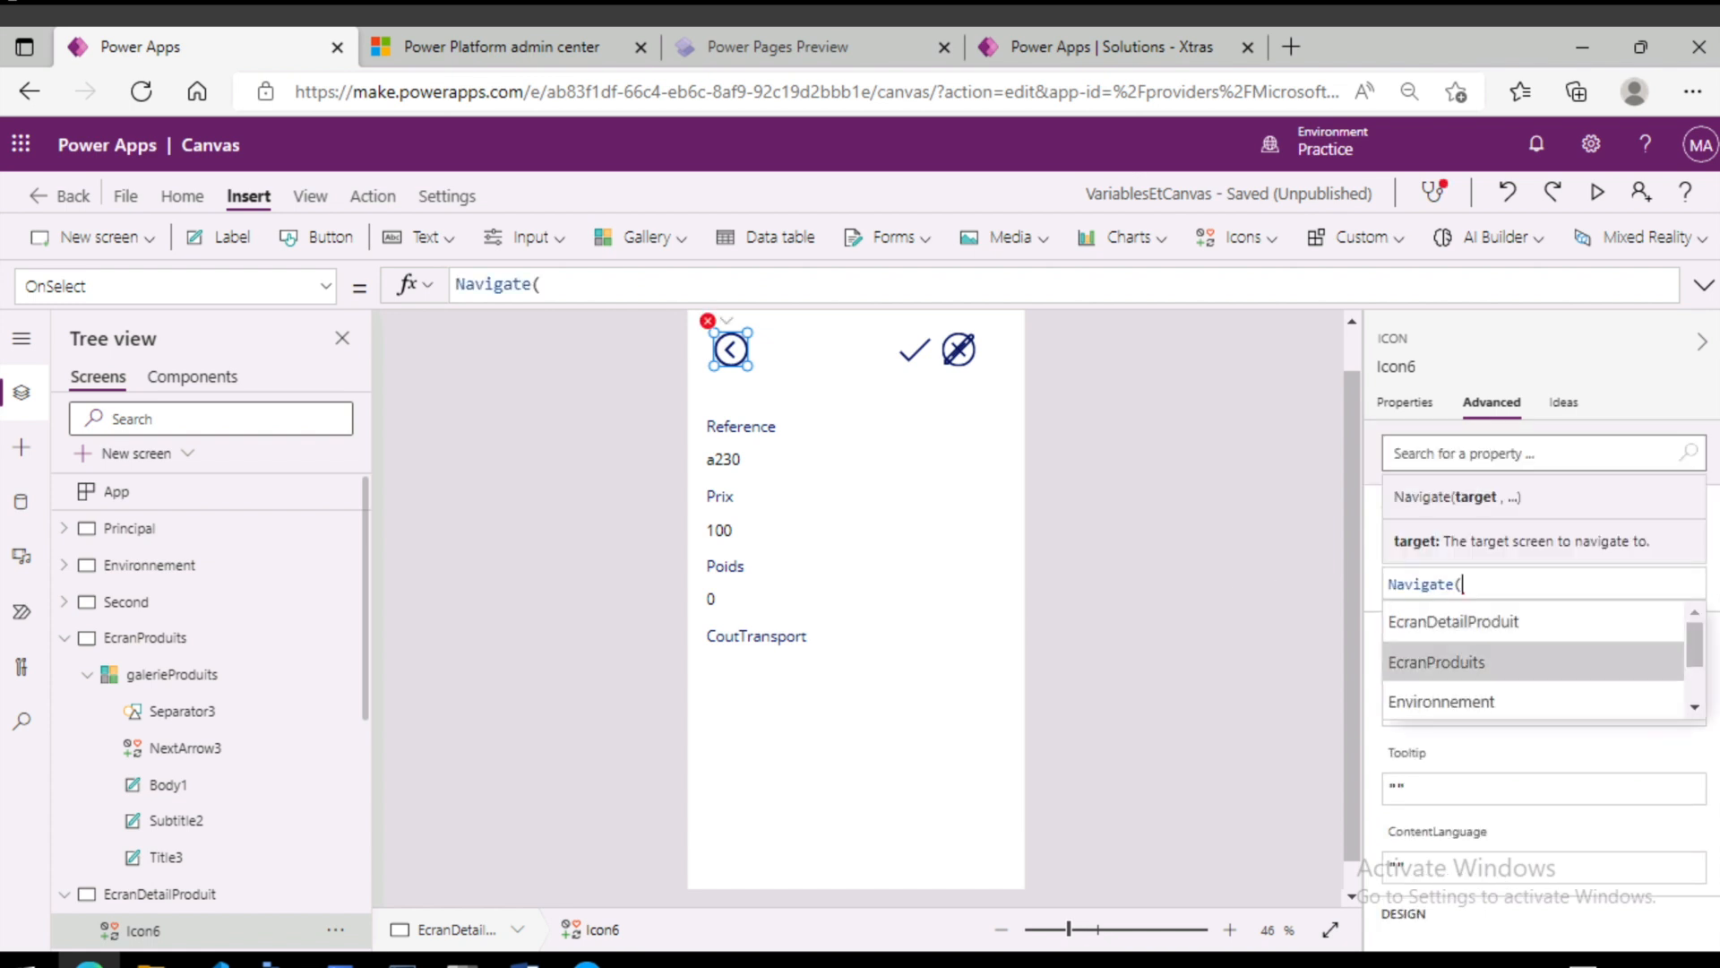
key("Tab")
left_click(982, 355)
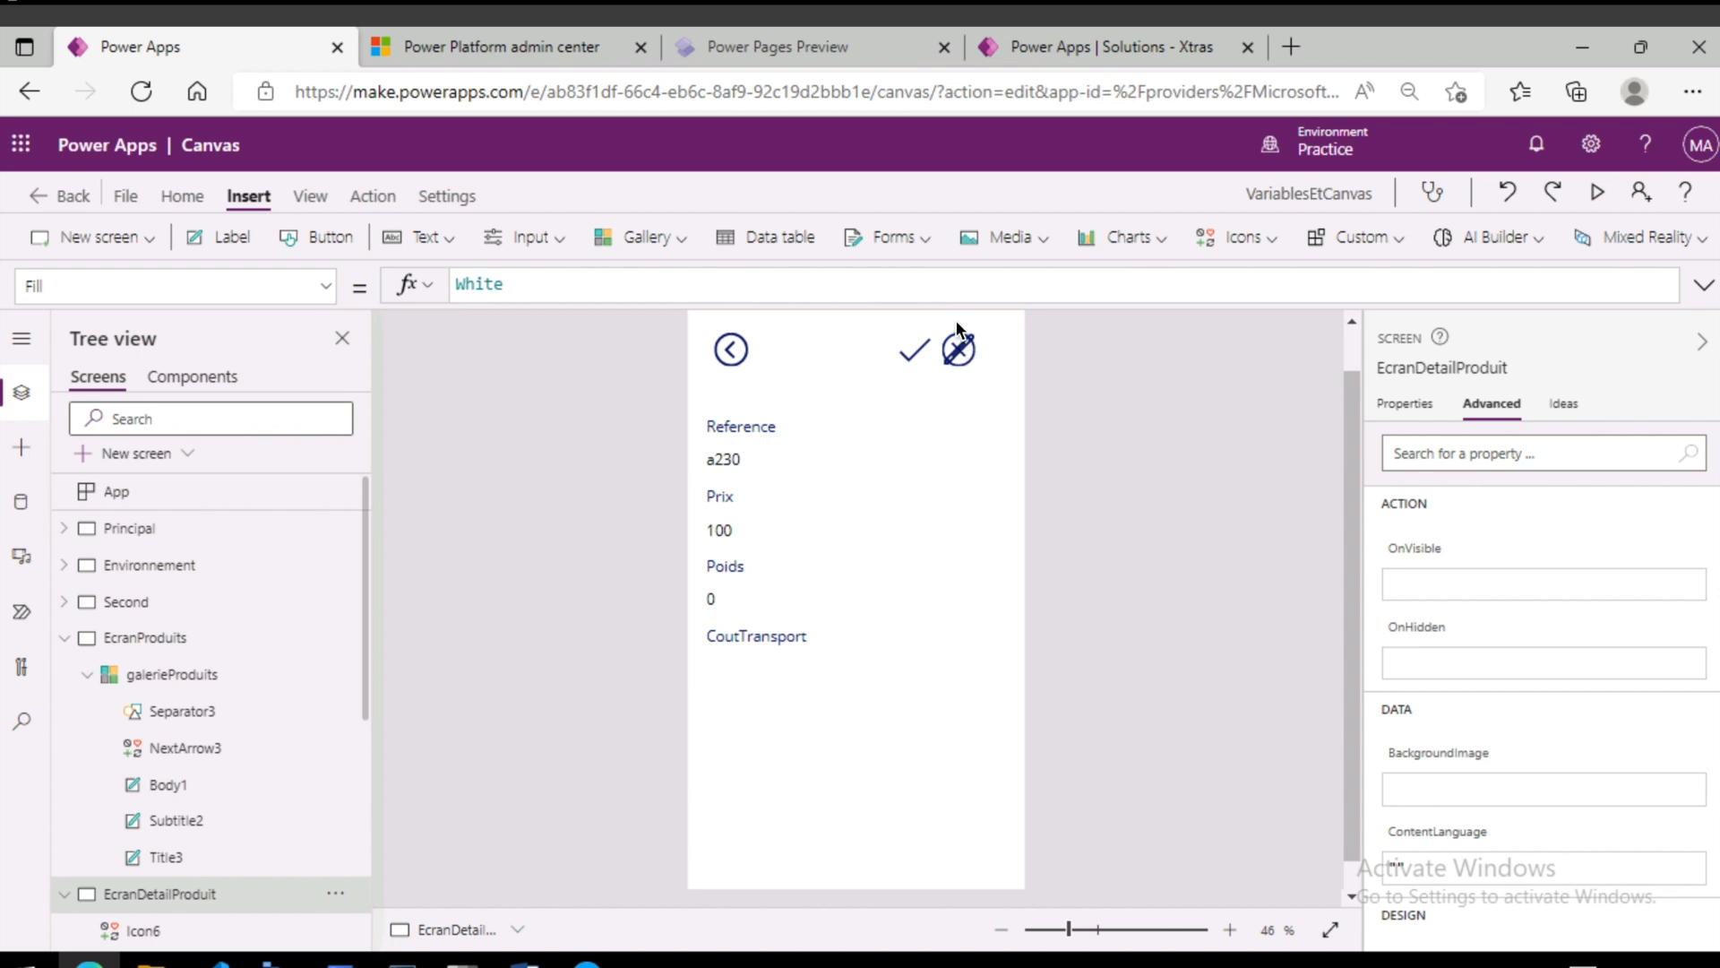
- Set the Visible property of iconValidation to frmProduit.DisplayMode=DisplayMode.Edit
left_click(916, 354)
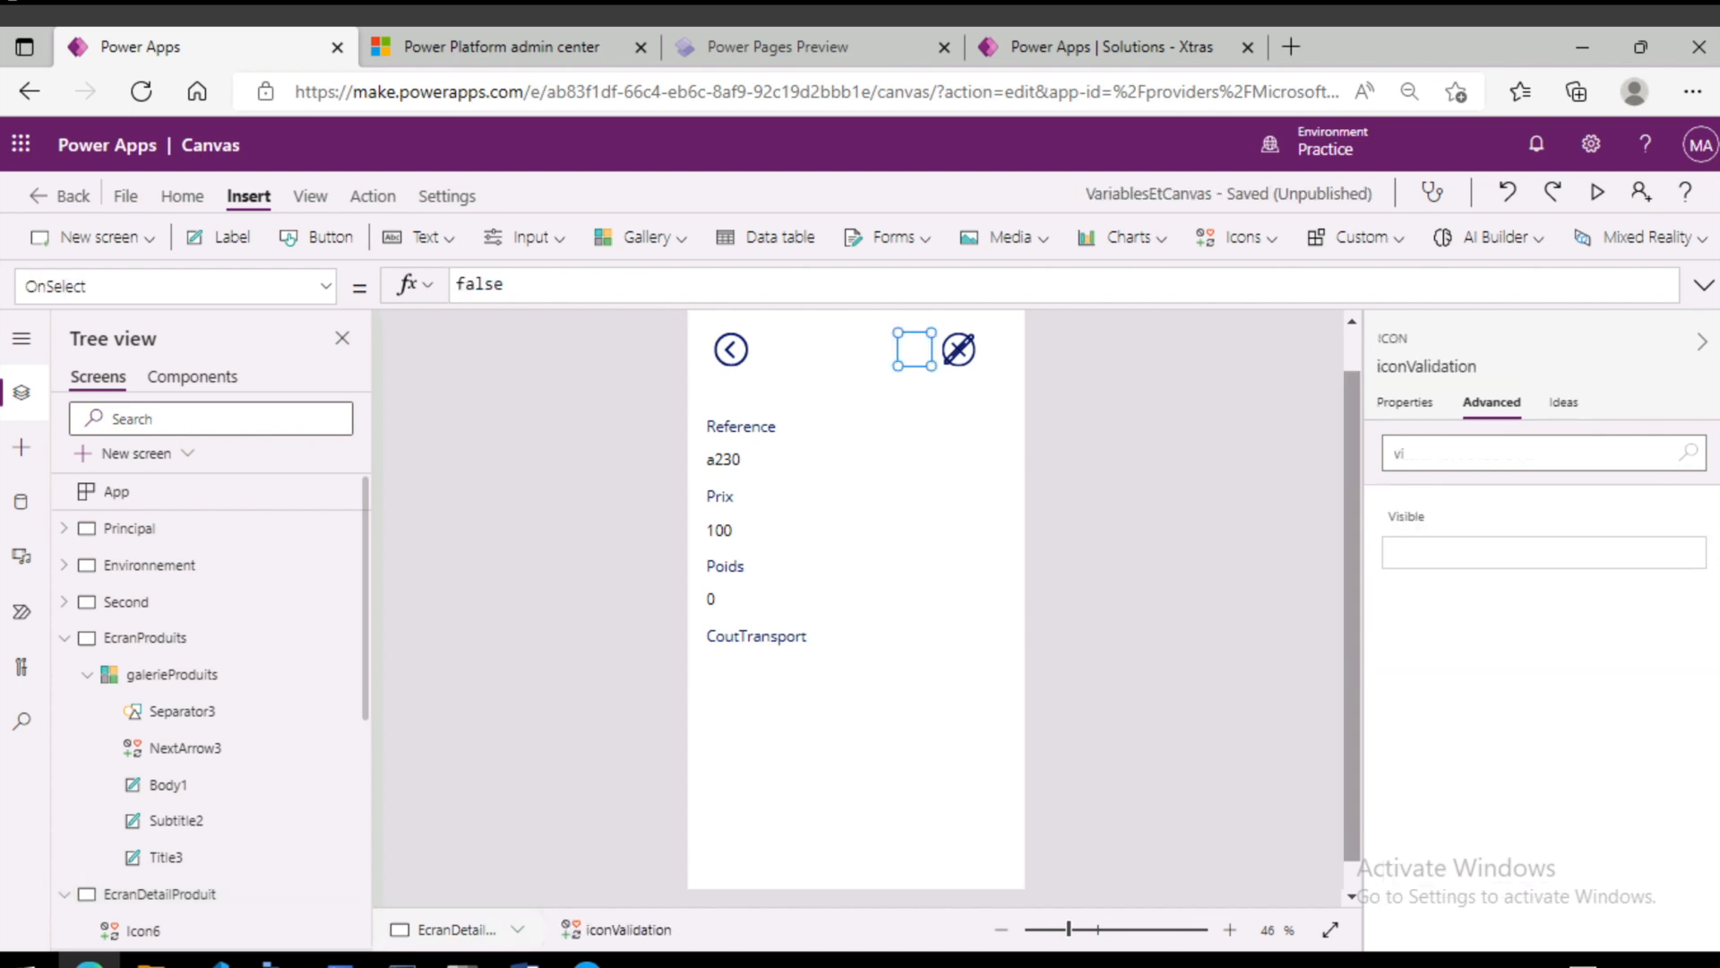
type("frm")
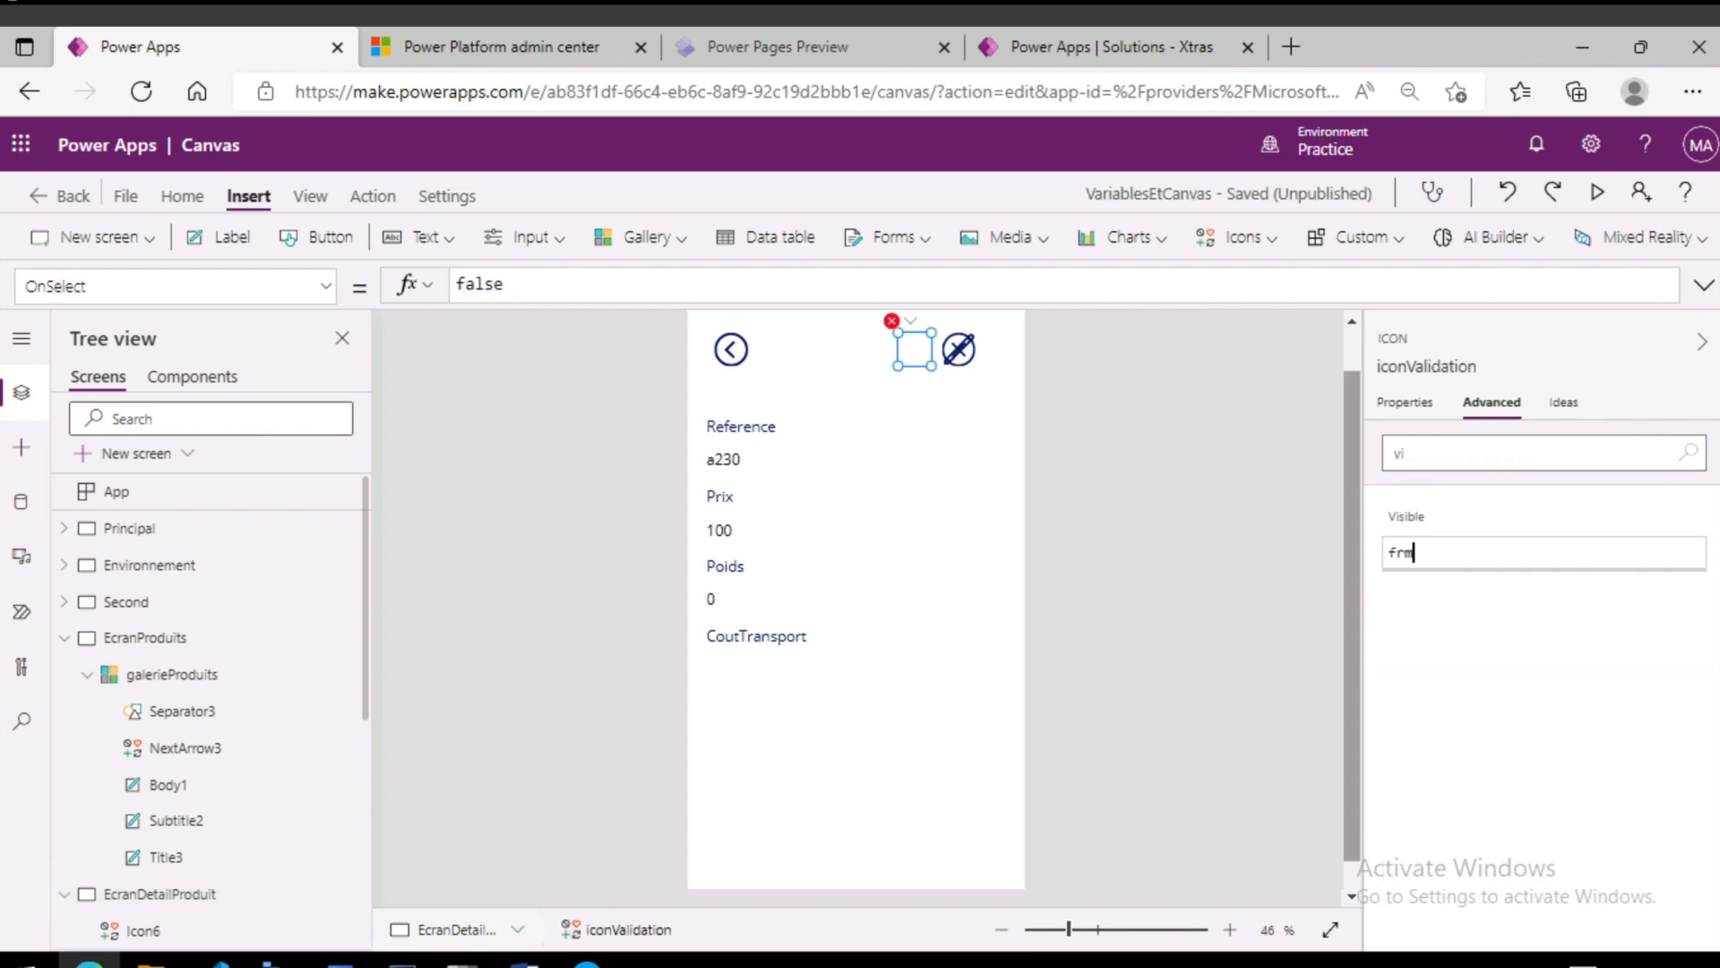
key("Tab")
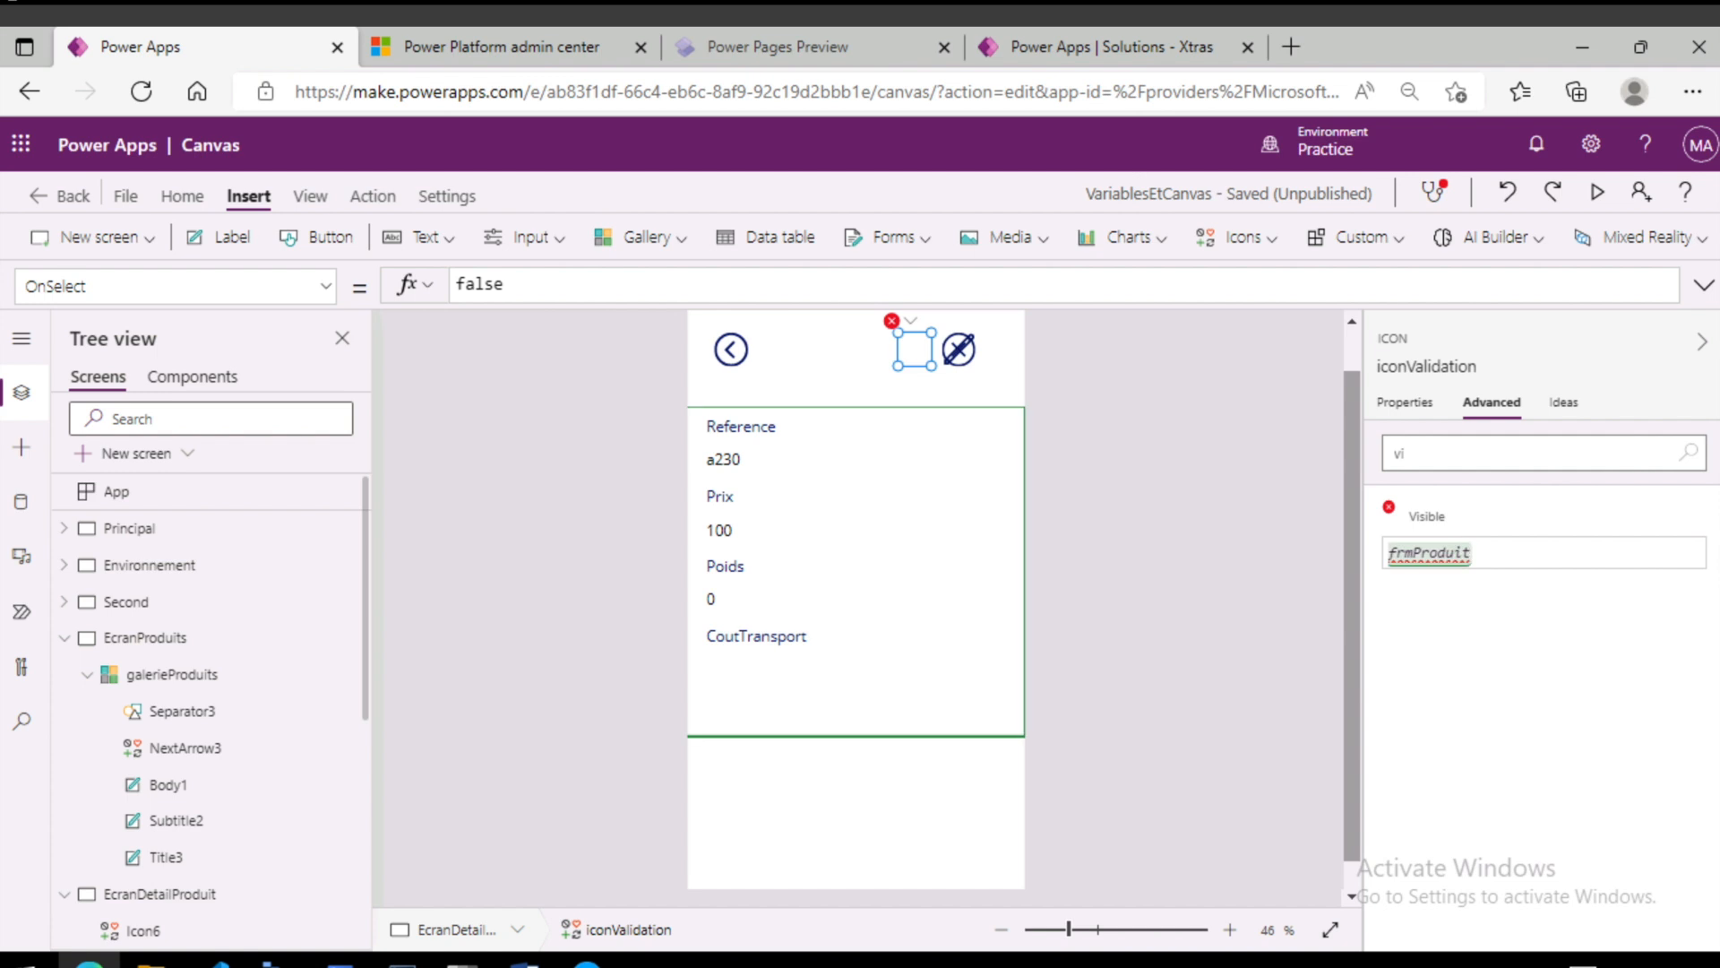
type(".di")
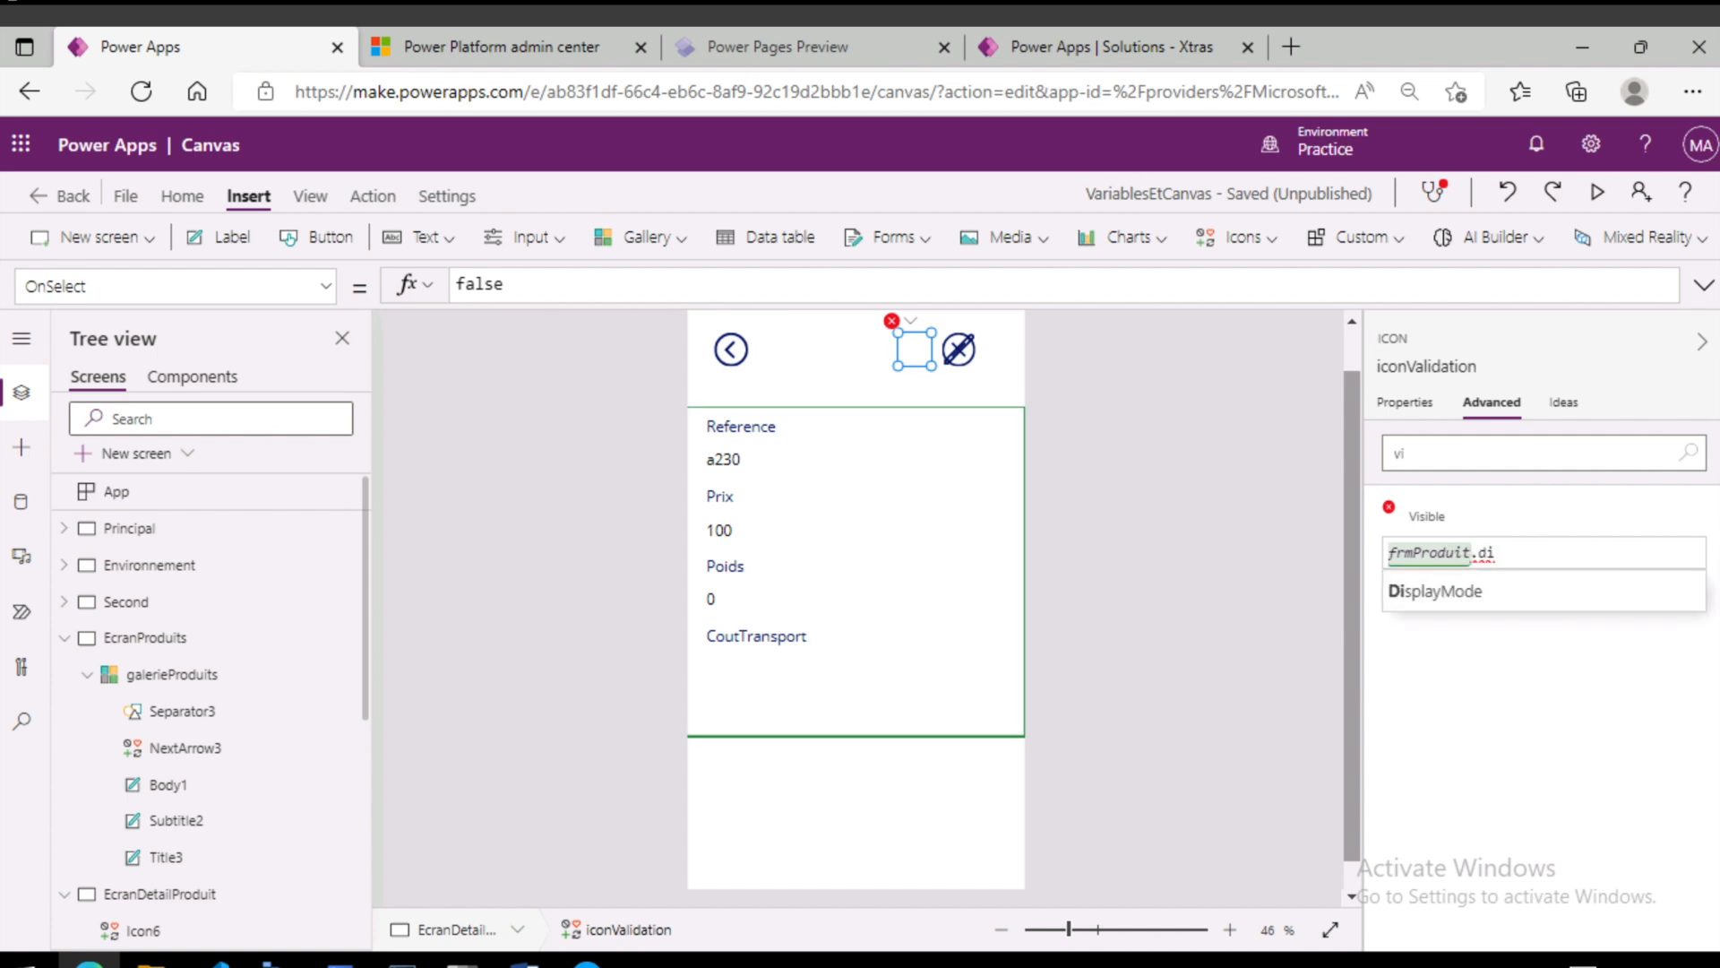
key("Tab")
type("=")
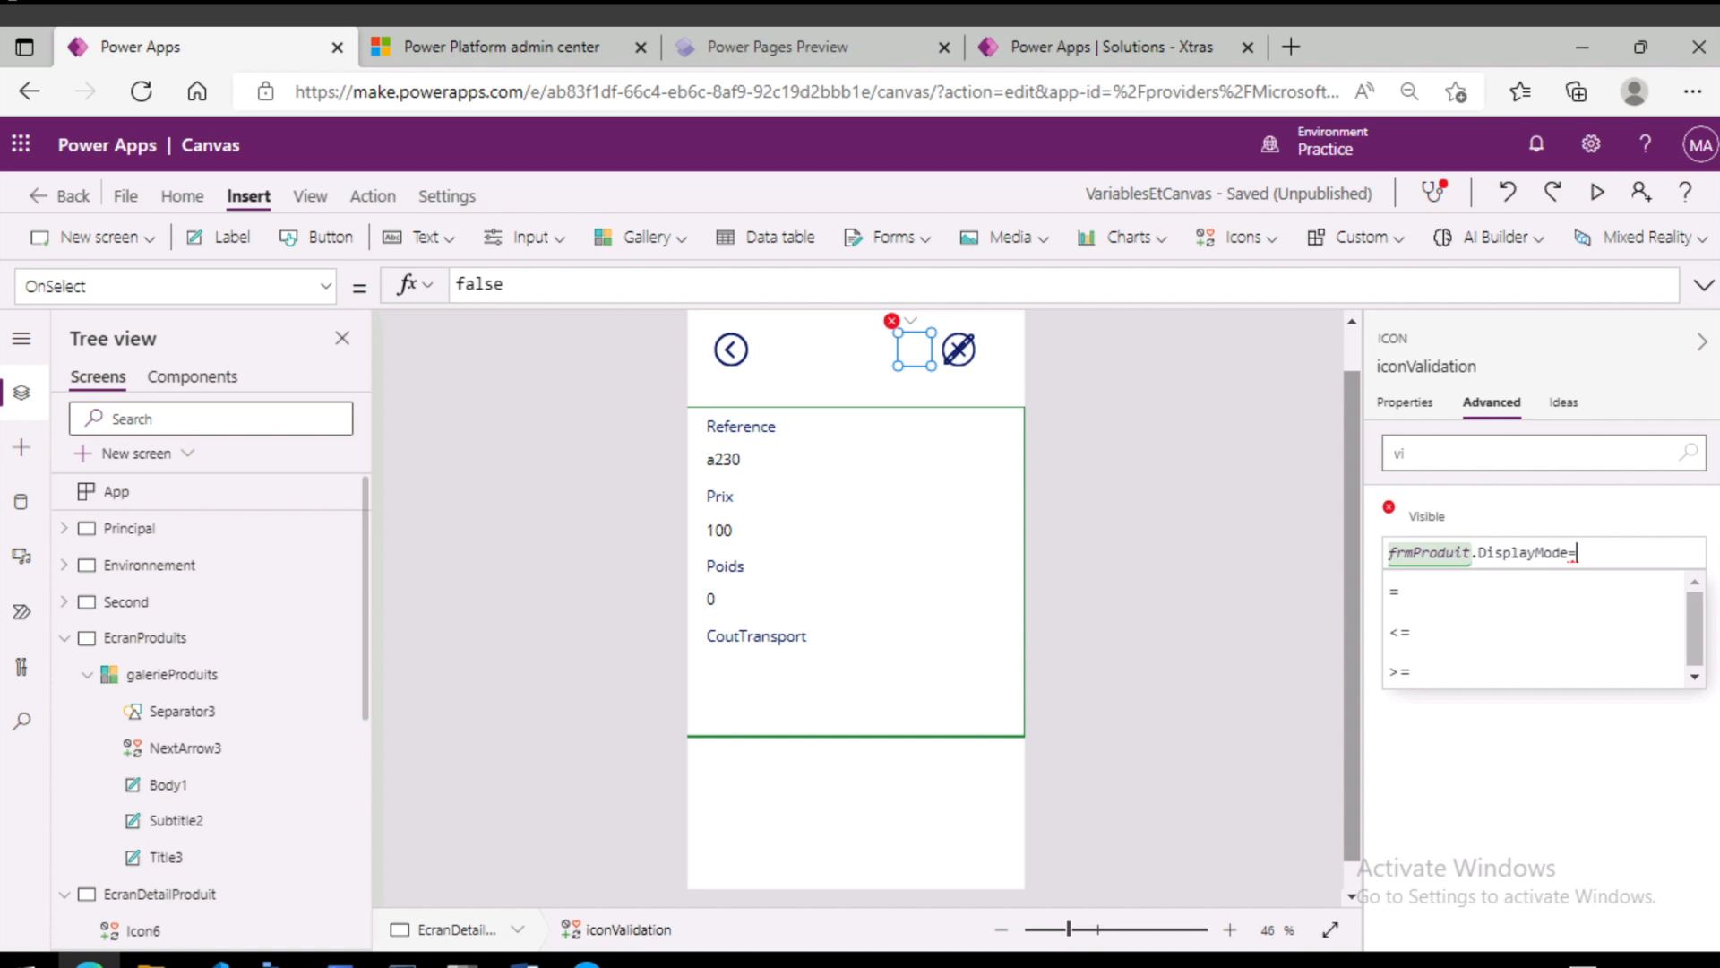
type("d")
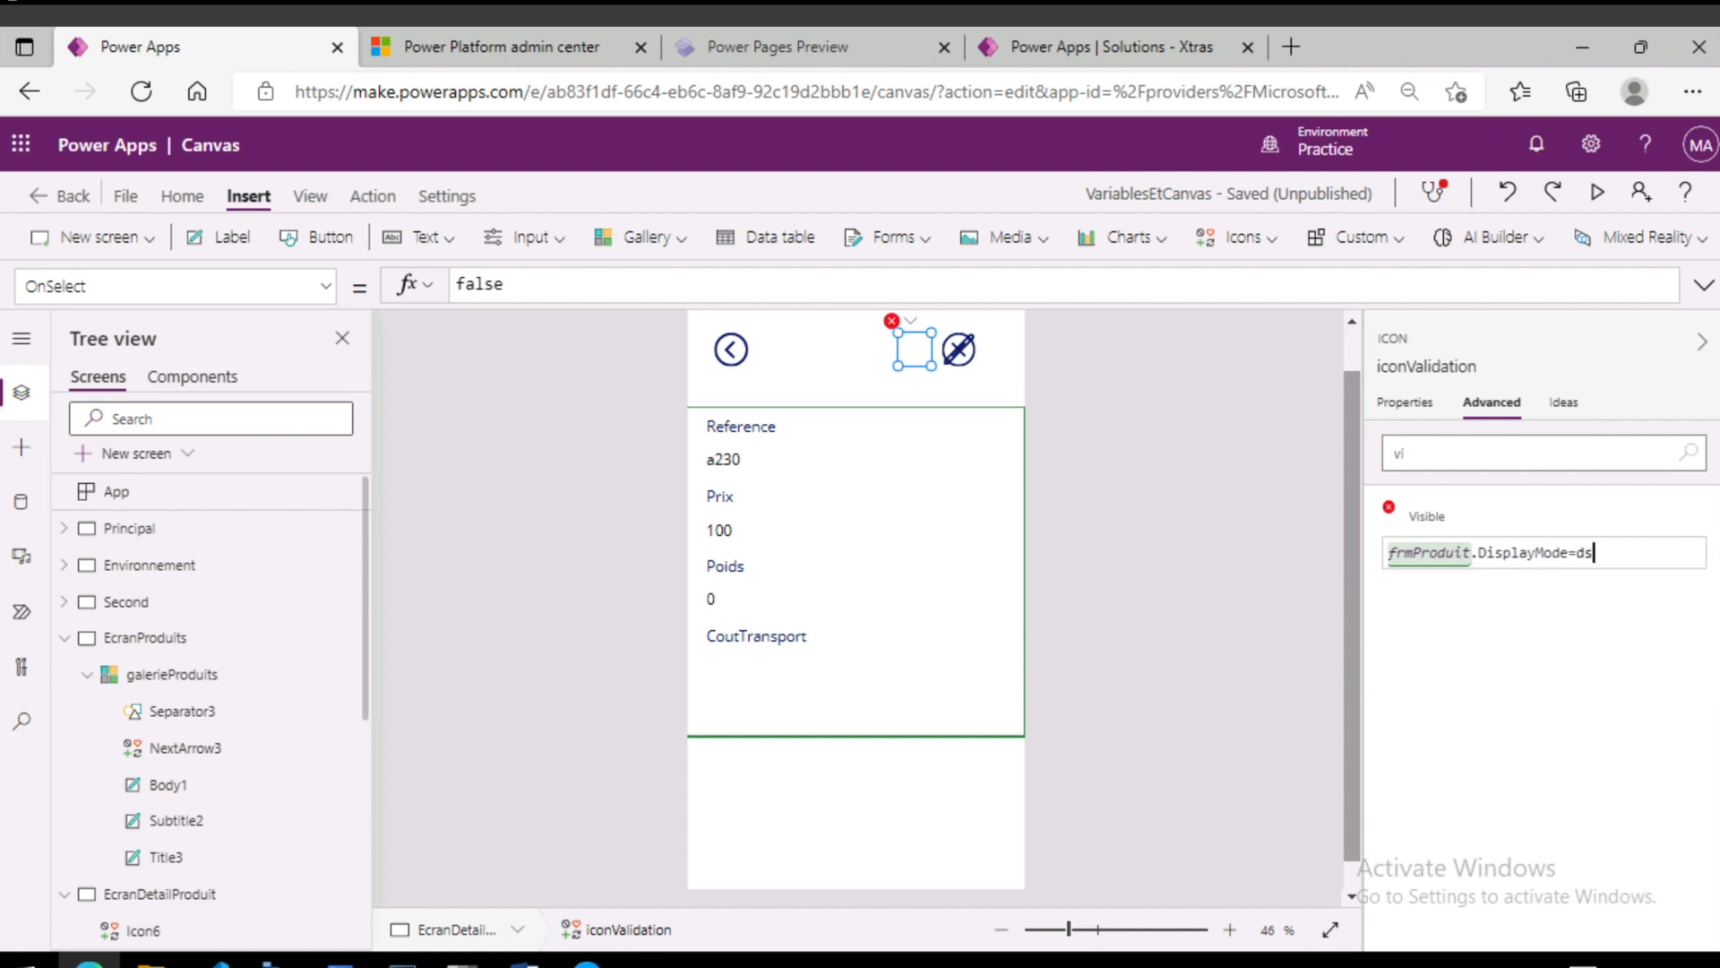
type("is")
key("Tab")
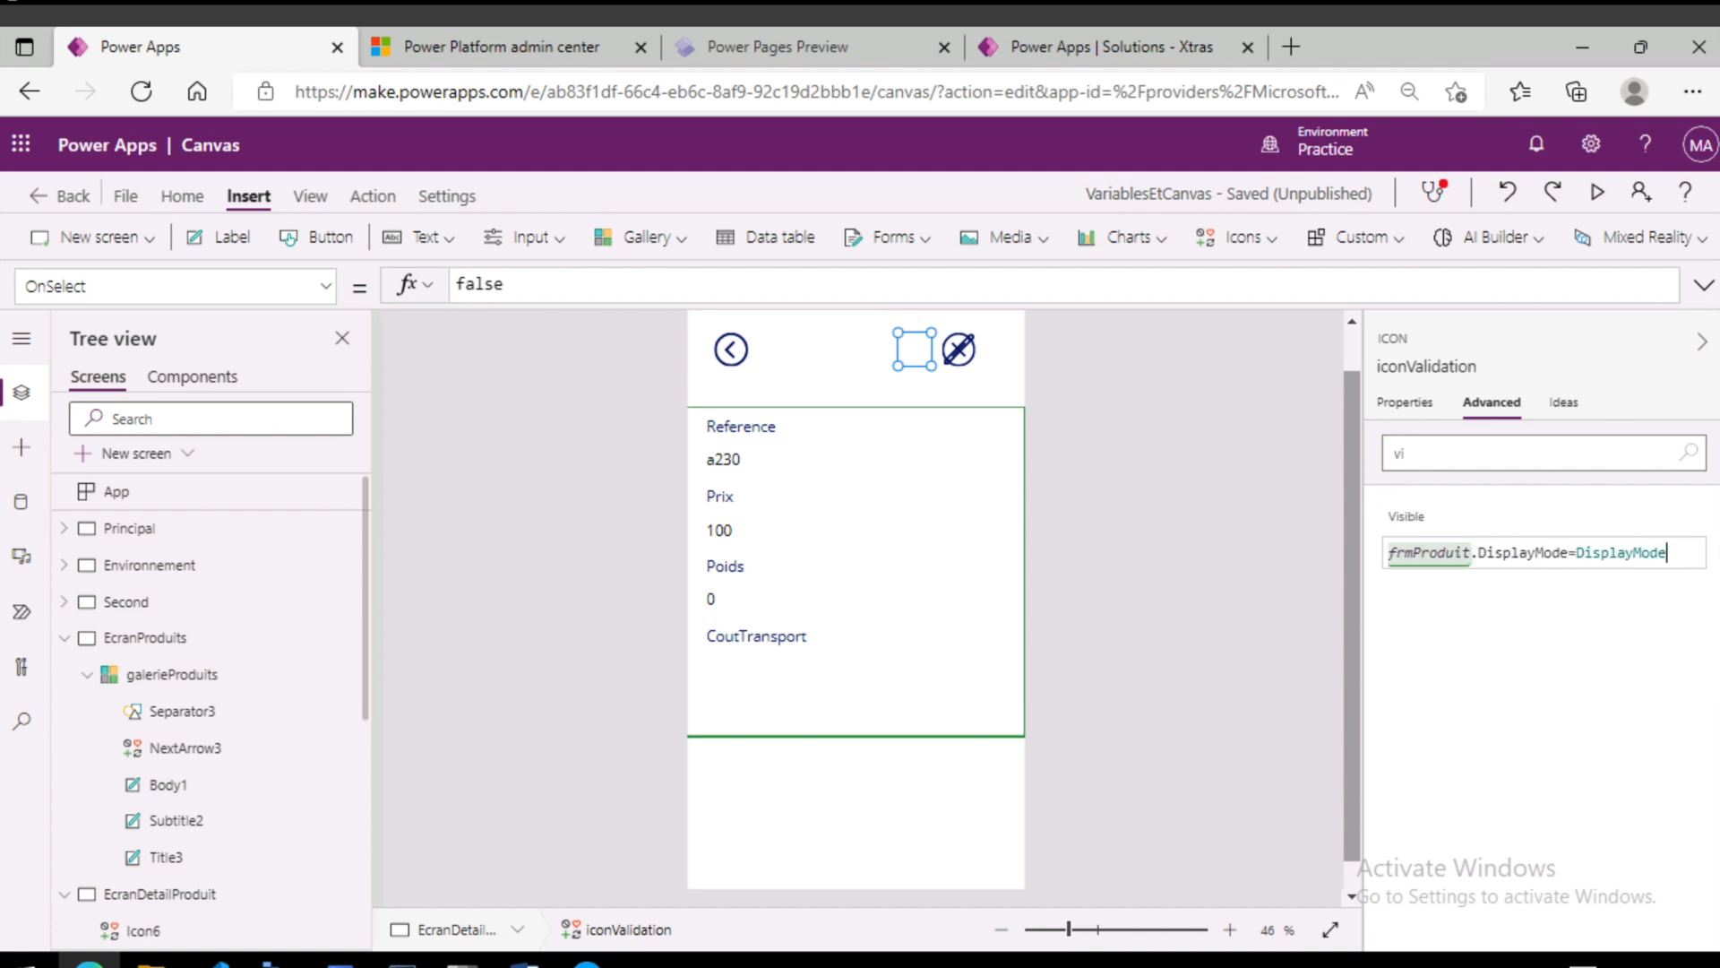
type(".E")
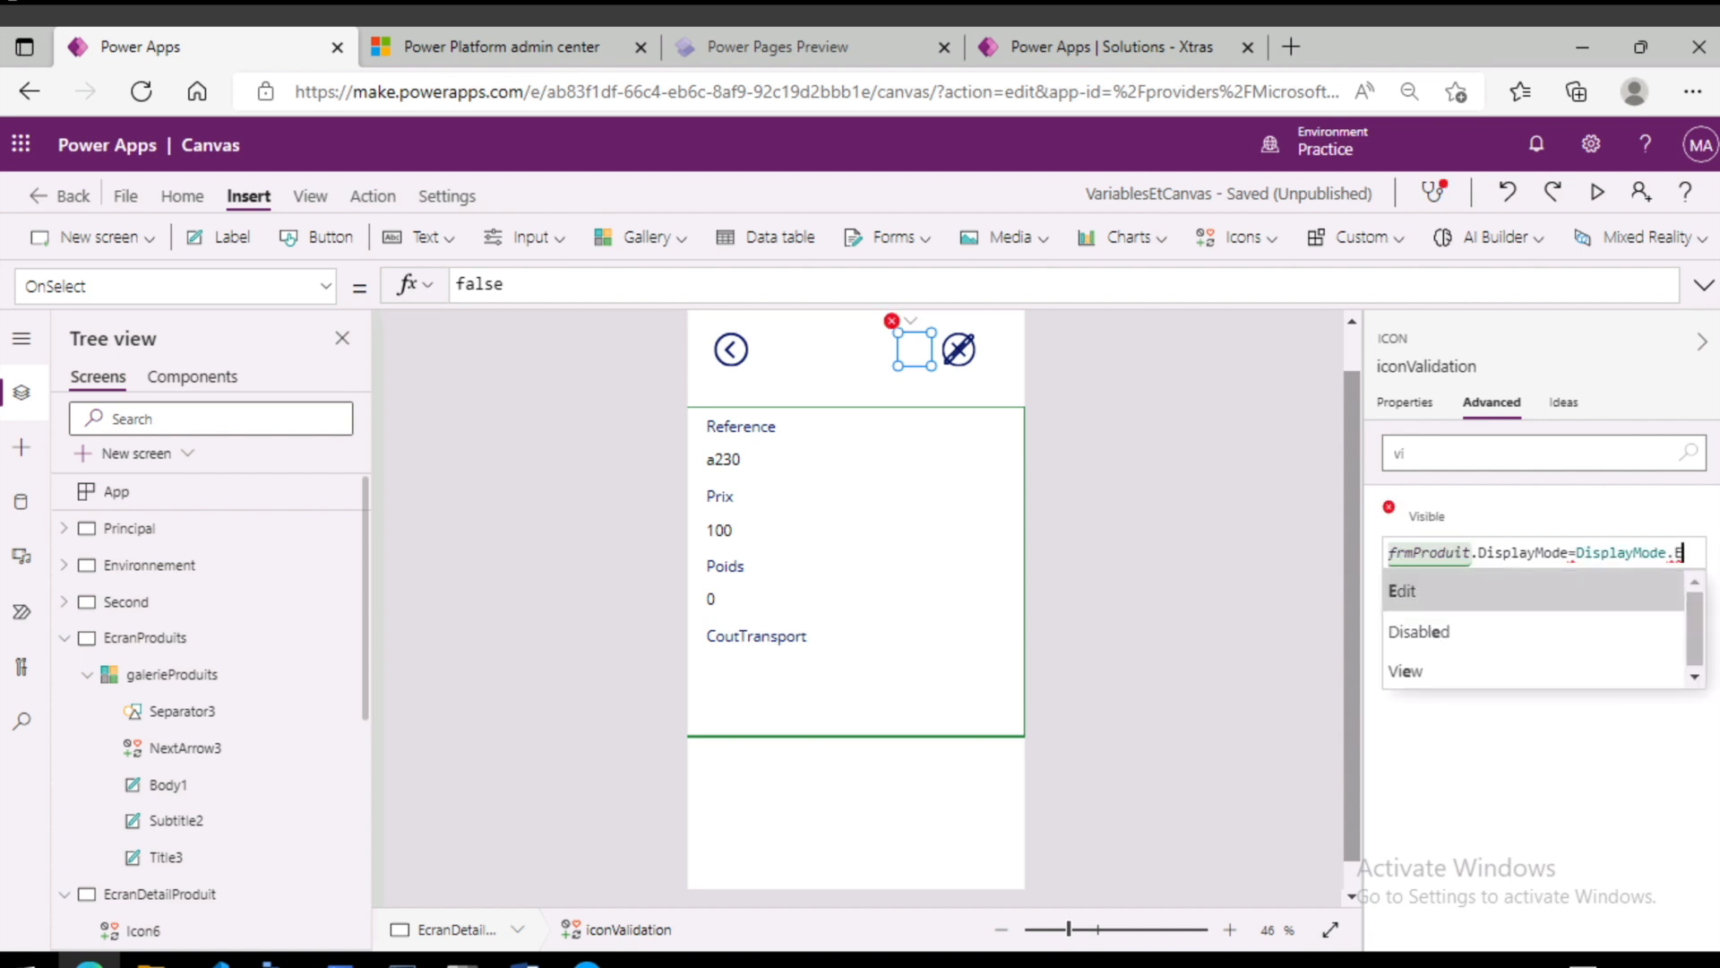
key("Tab")
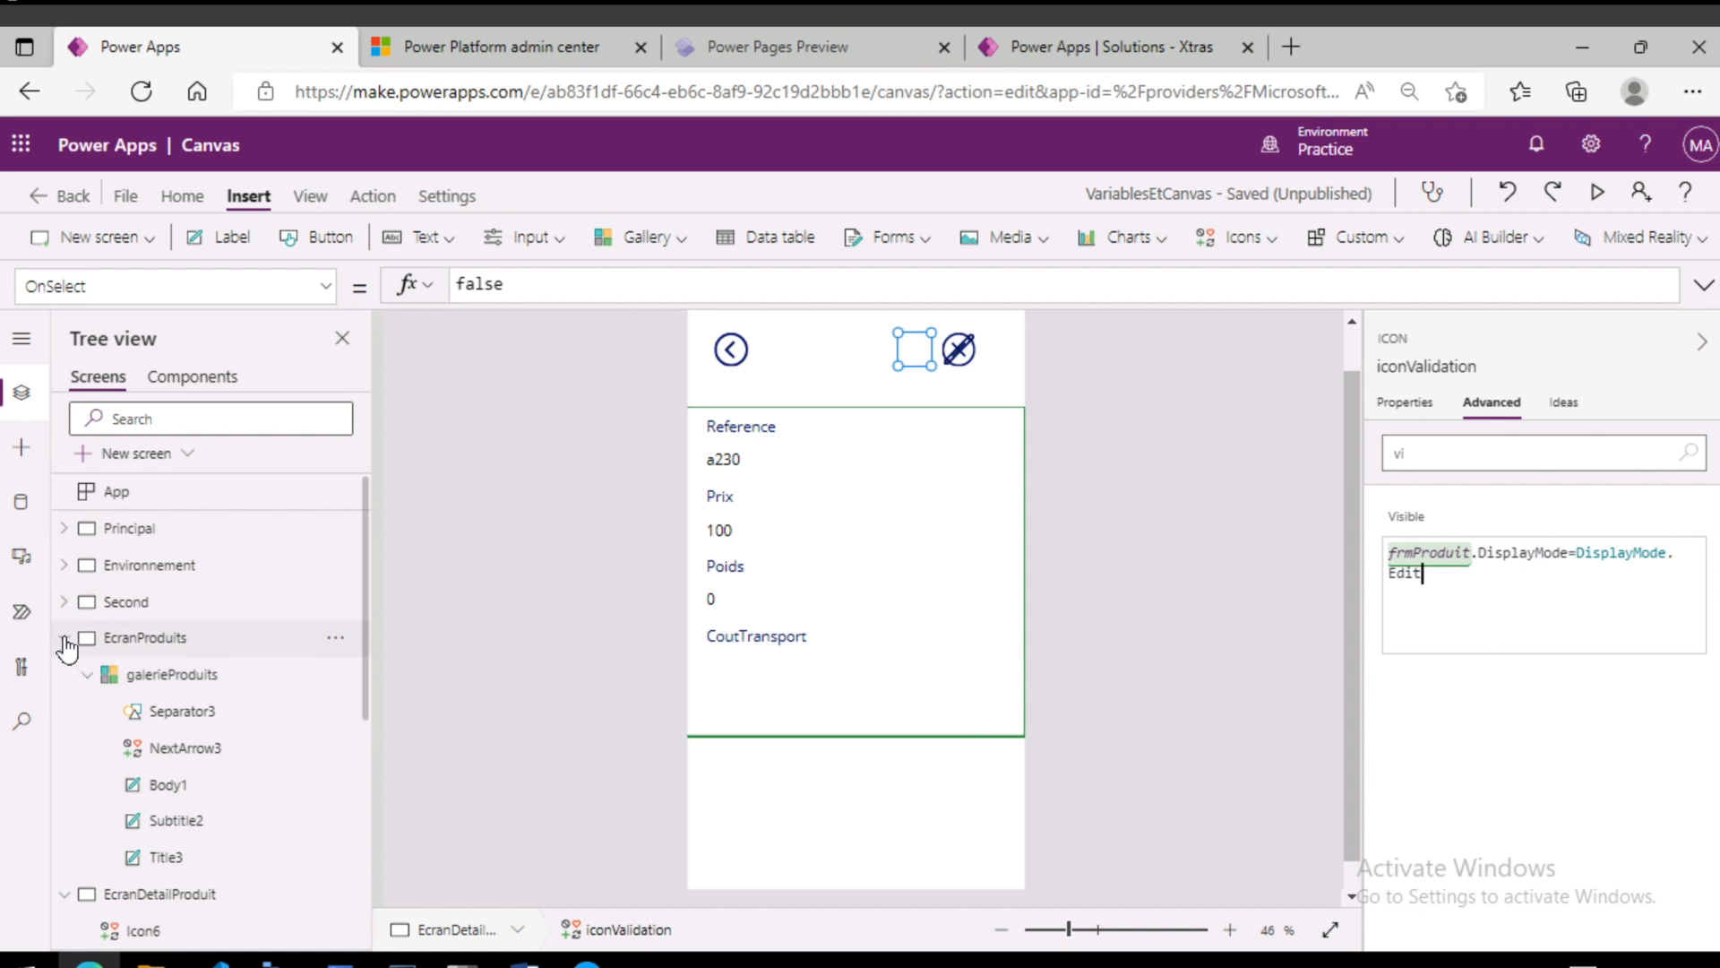
- Collapse EcranProduits in the tree and copy the whole Visible formula of iconValidation
left_click(64, 638)
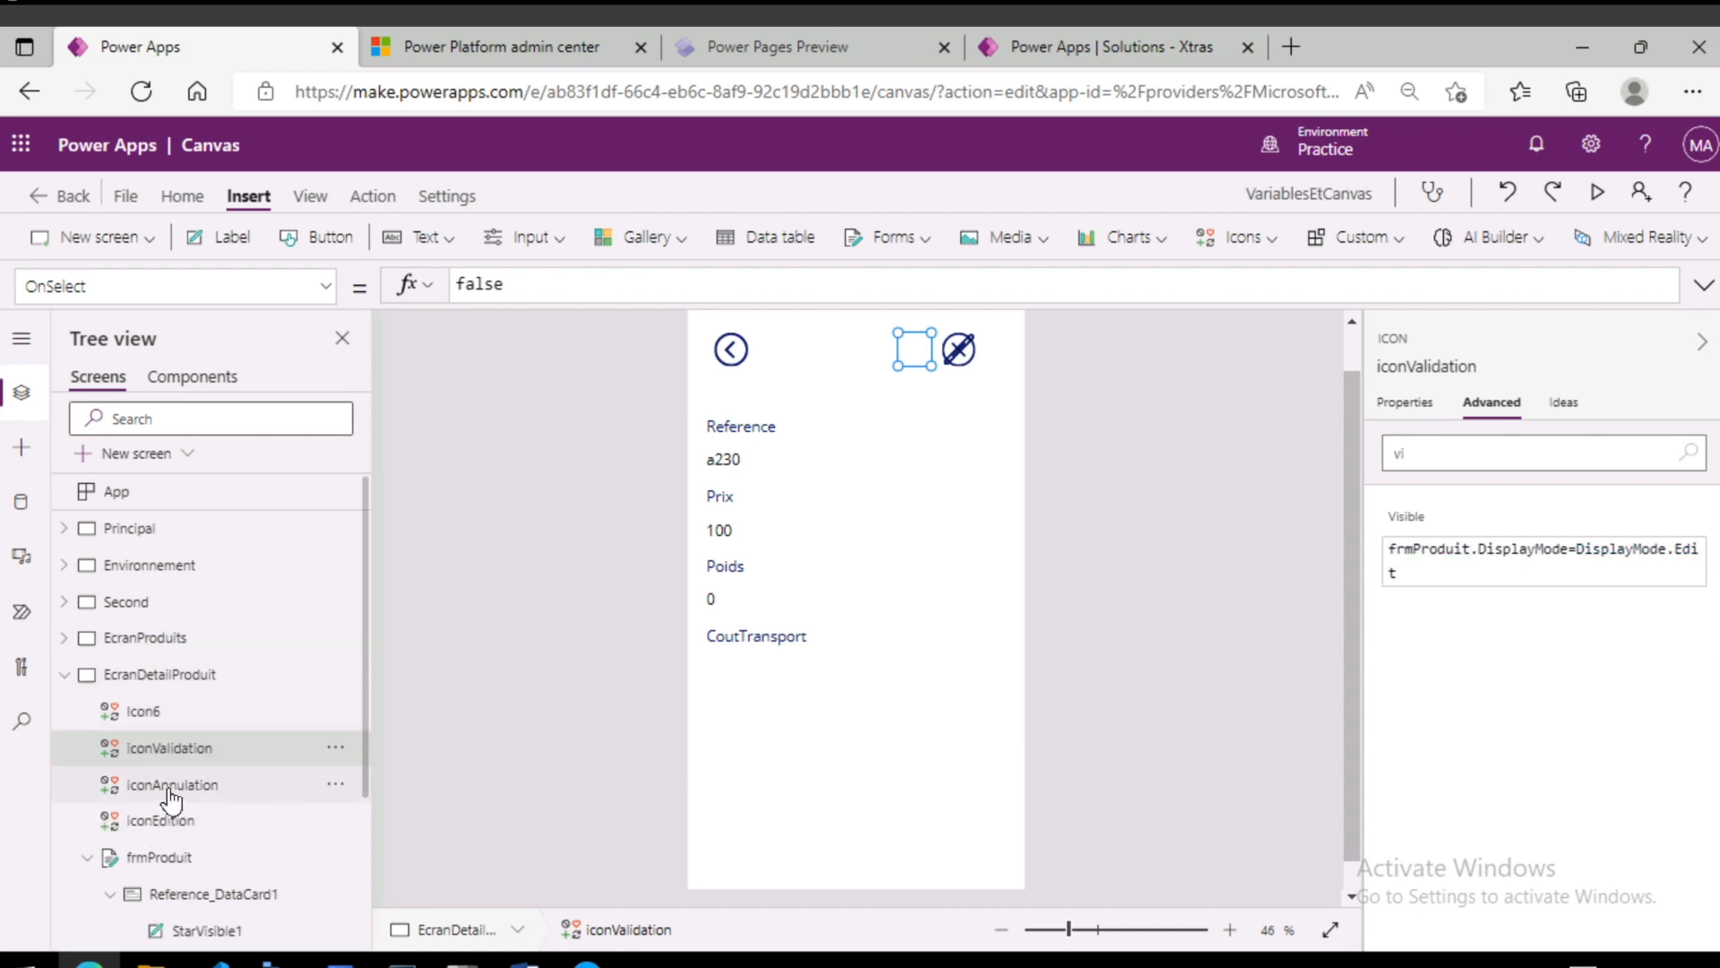
left_click(1455, 580)
left_click_drag(1454, 571, 1367, 542)
right_click(1432, 558)
left_click(1475, 566)
left_click_drag(1474, 567, 1346, 557)
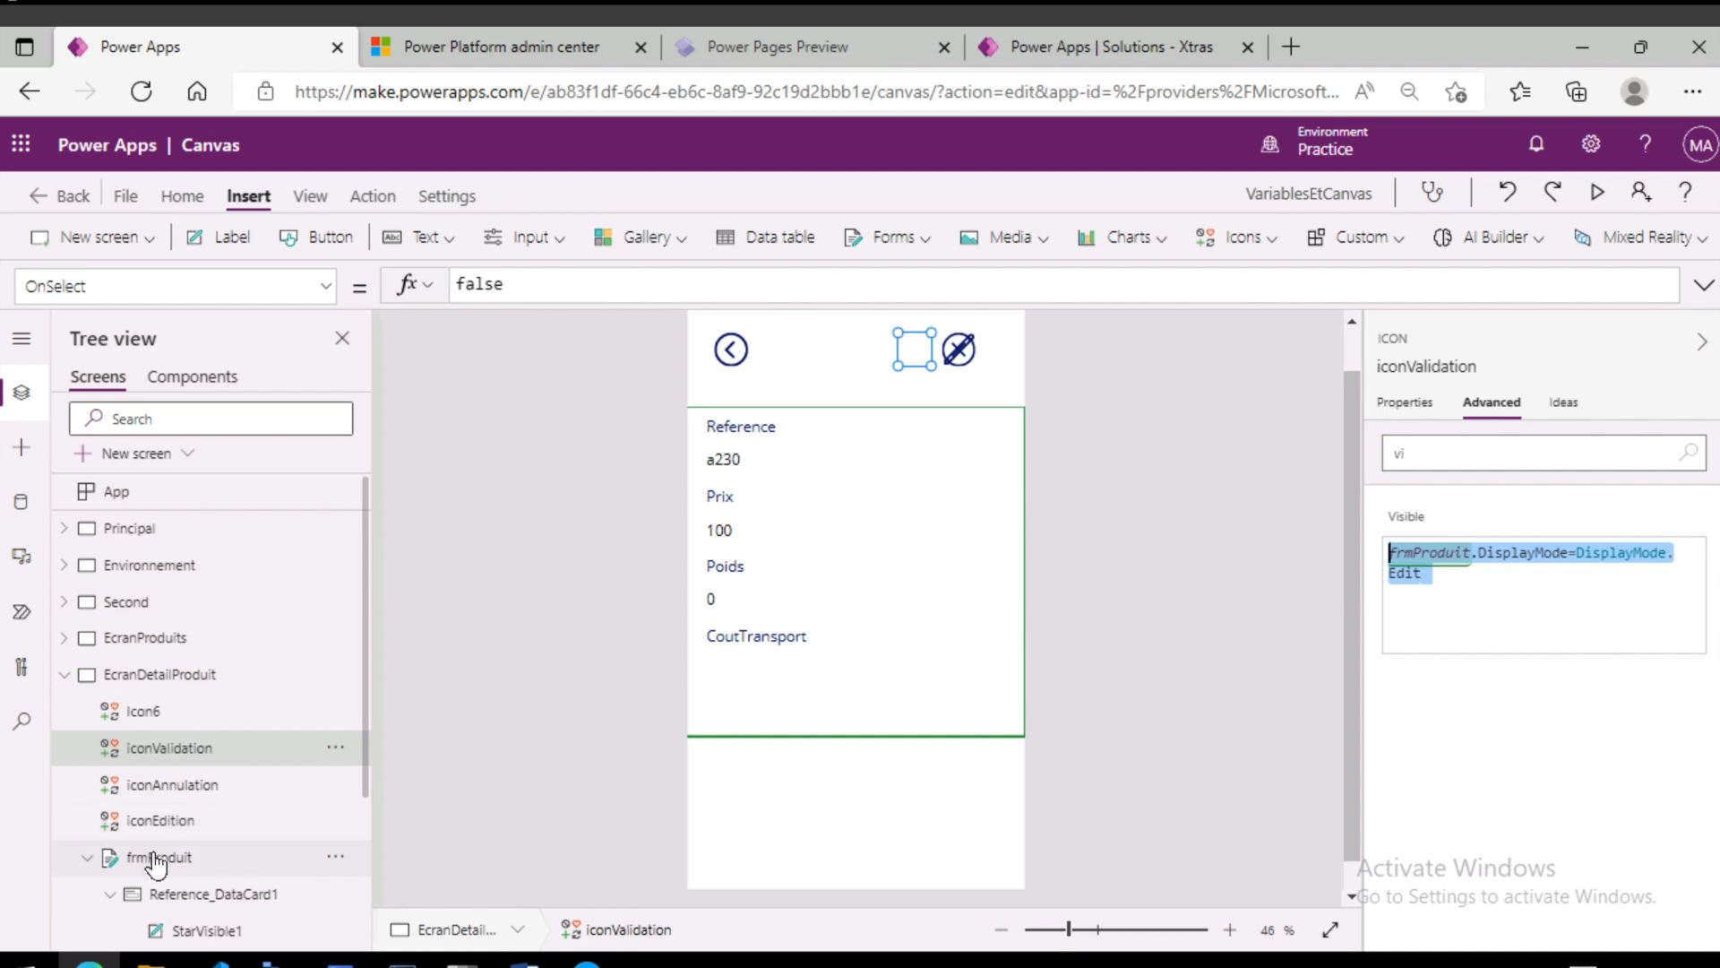
- Replace the Visible value of iconAnnulation with the copied formula frmProduit.DisplayMode=DisplayMode.Edit
left_click(158, 819)
left_click(213, 789)
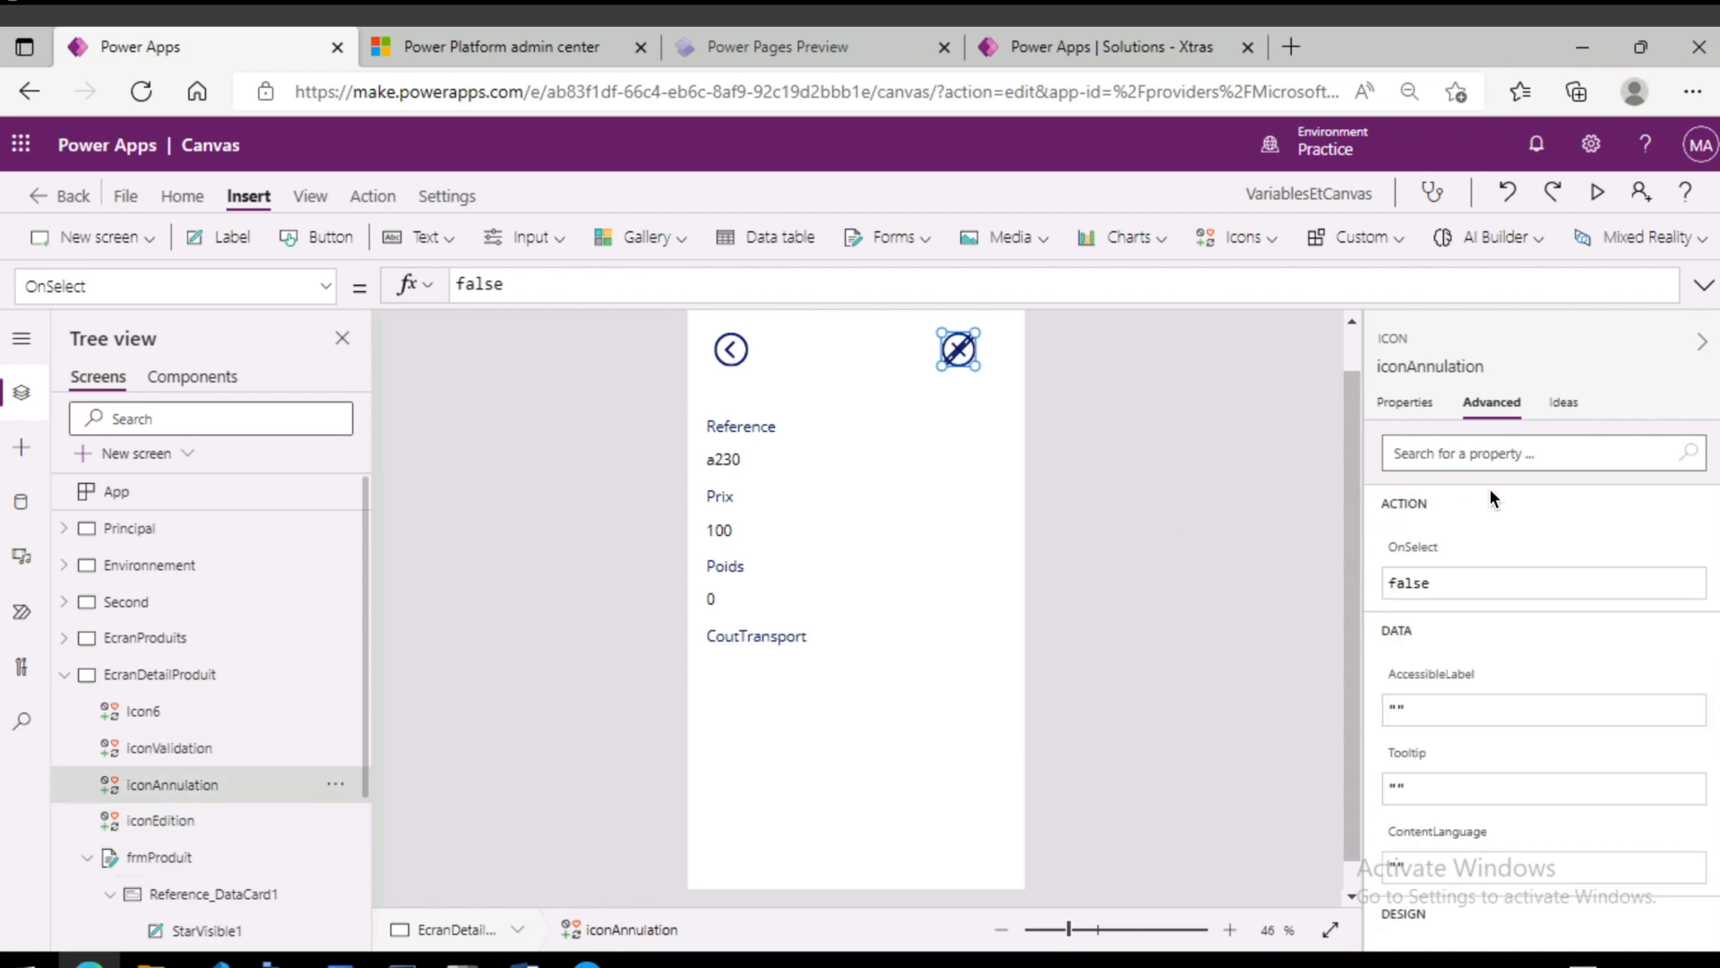
left_click(1478, 455)
type("vi")
left_click(1467, 551)
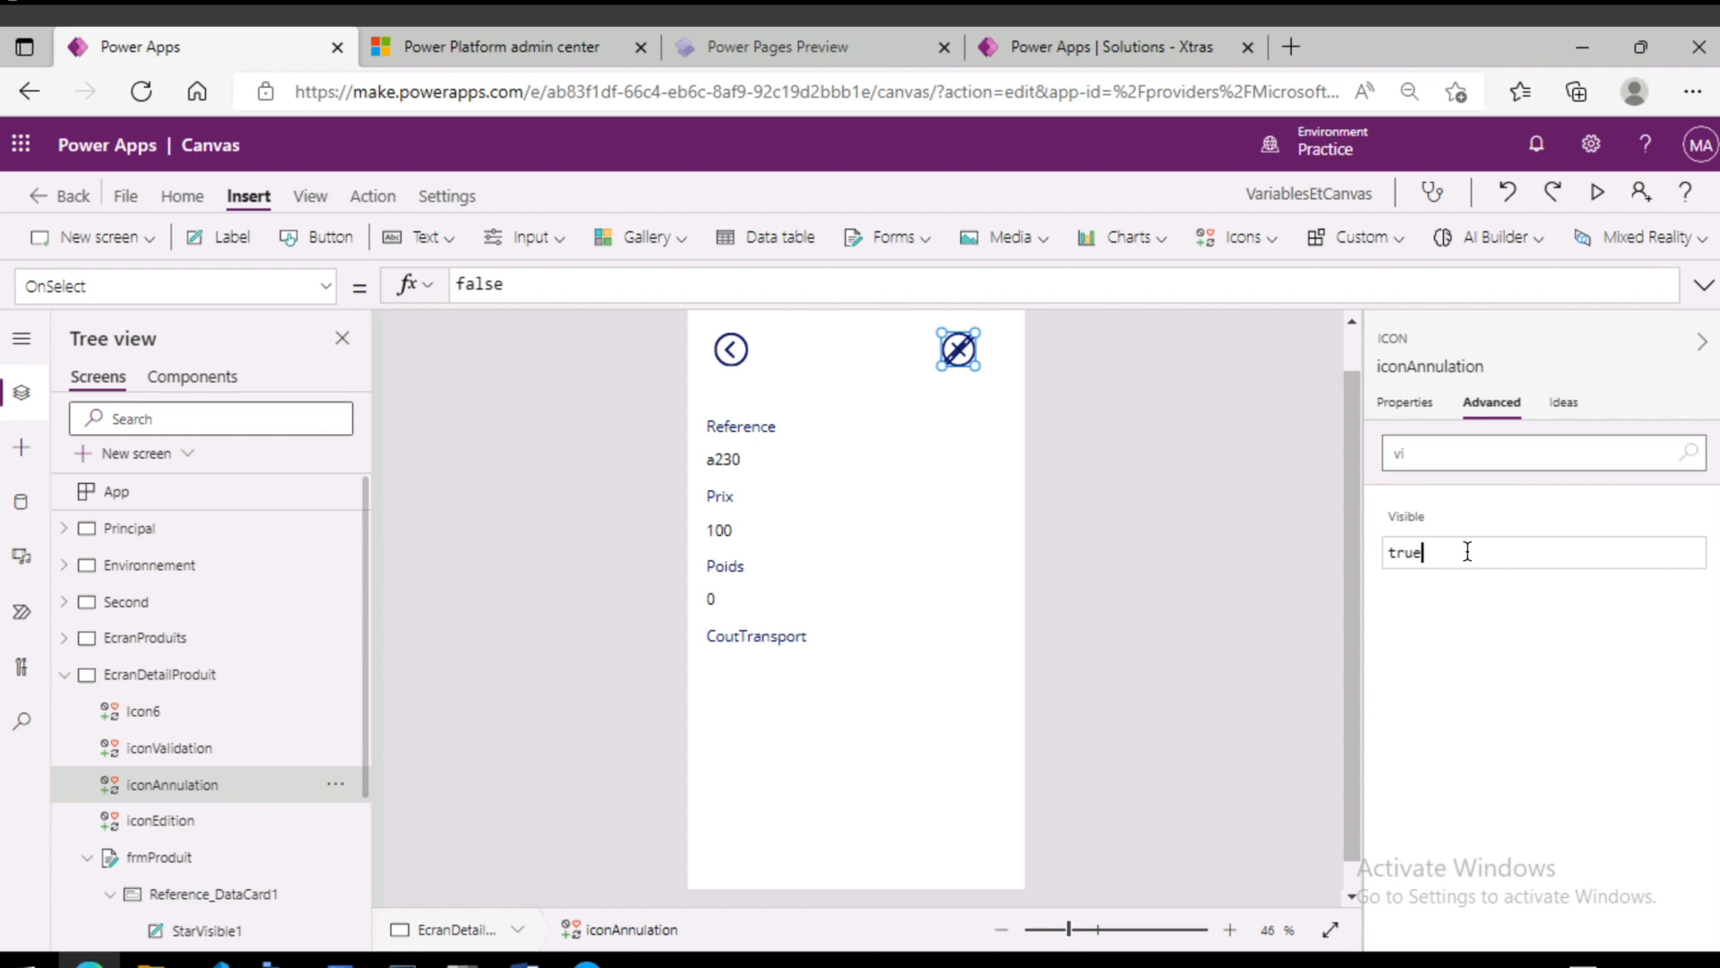
key("ctrl+a")
key("ctrl+v")
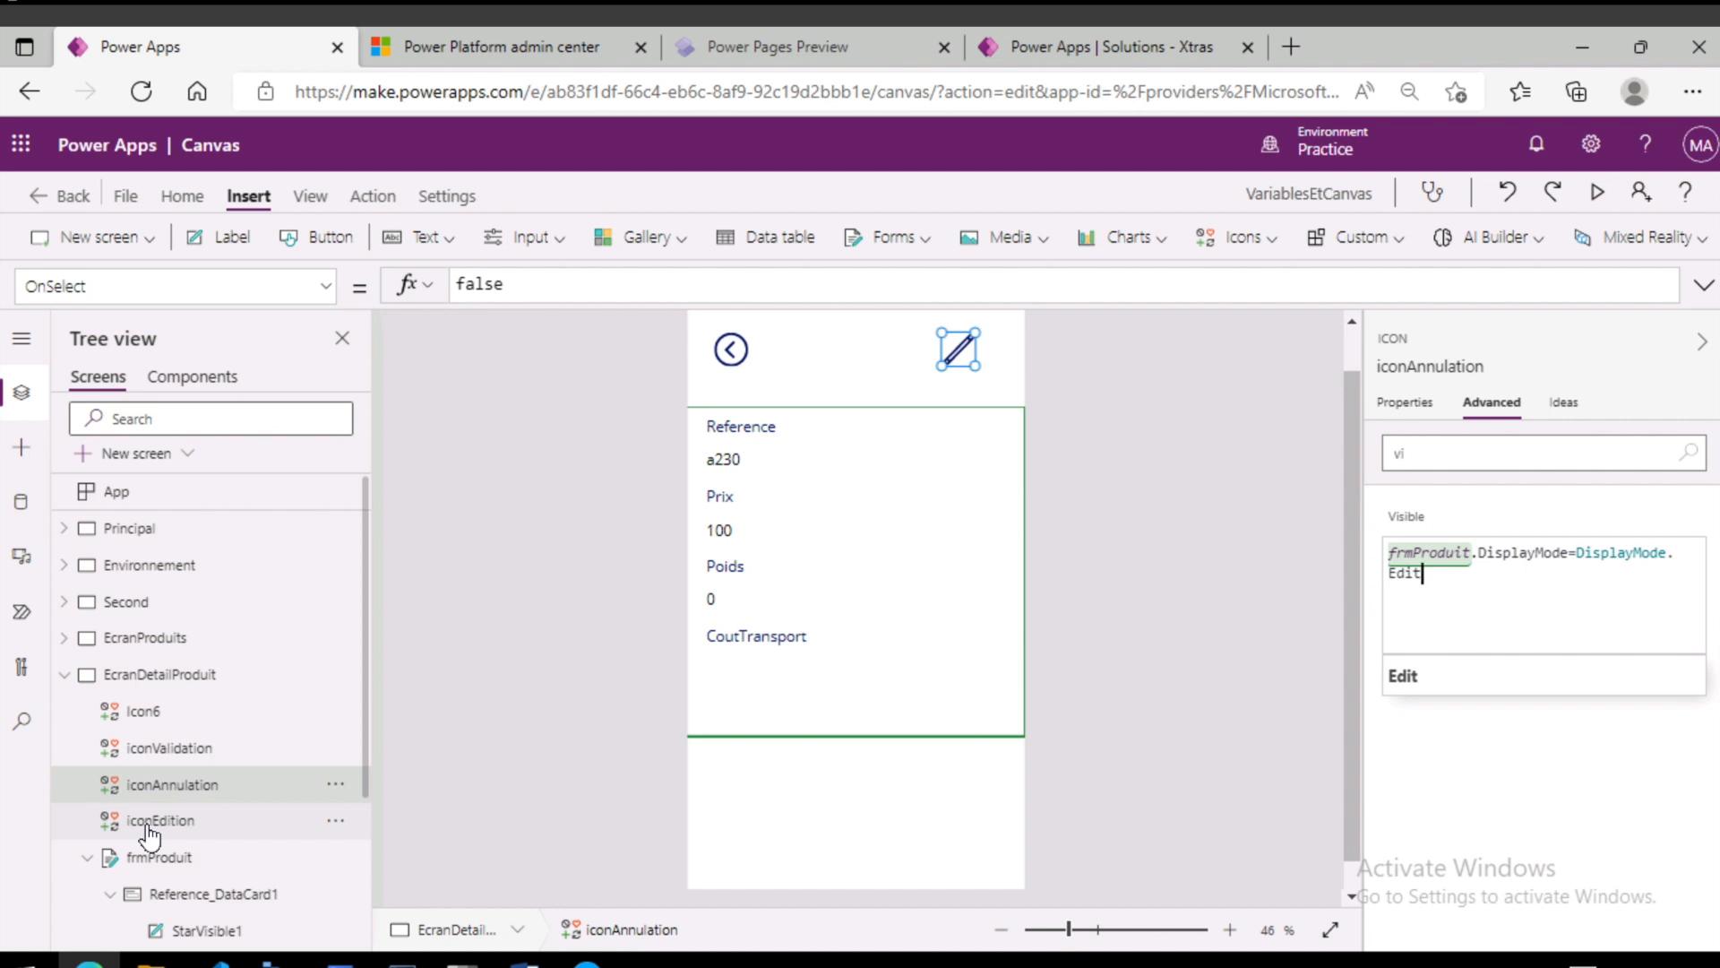
- Set the Visible property of iconEdition to frmProduit.DisplayMode=DisplayMode.View, adapting the copied formula
left_click(149, 833)
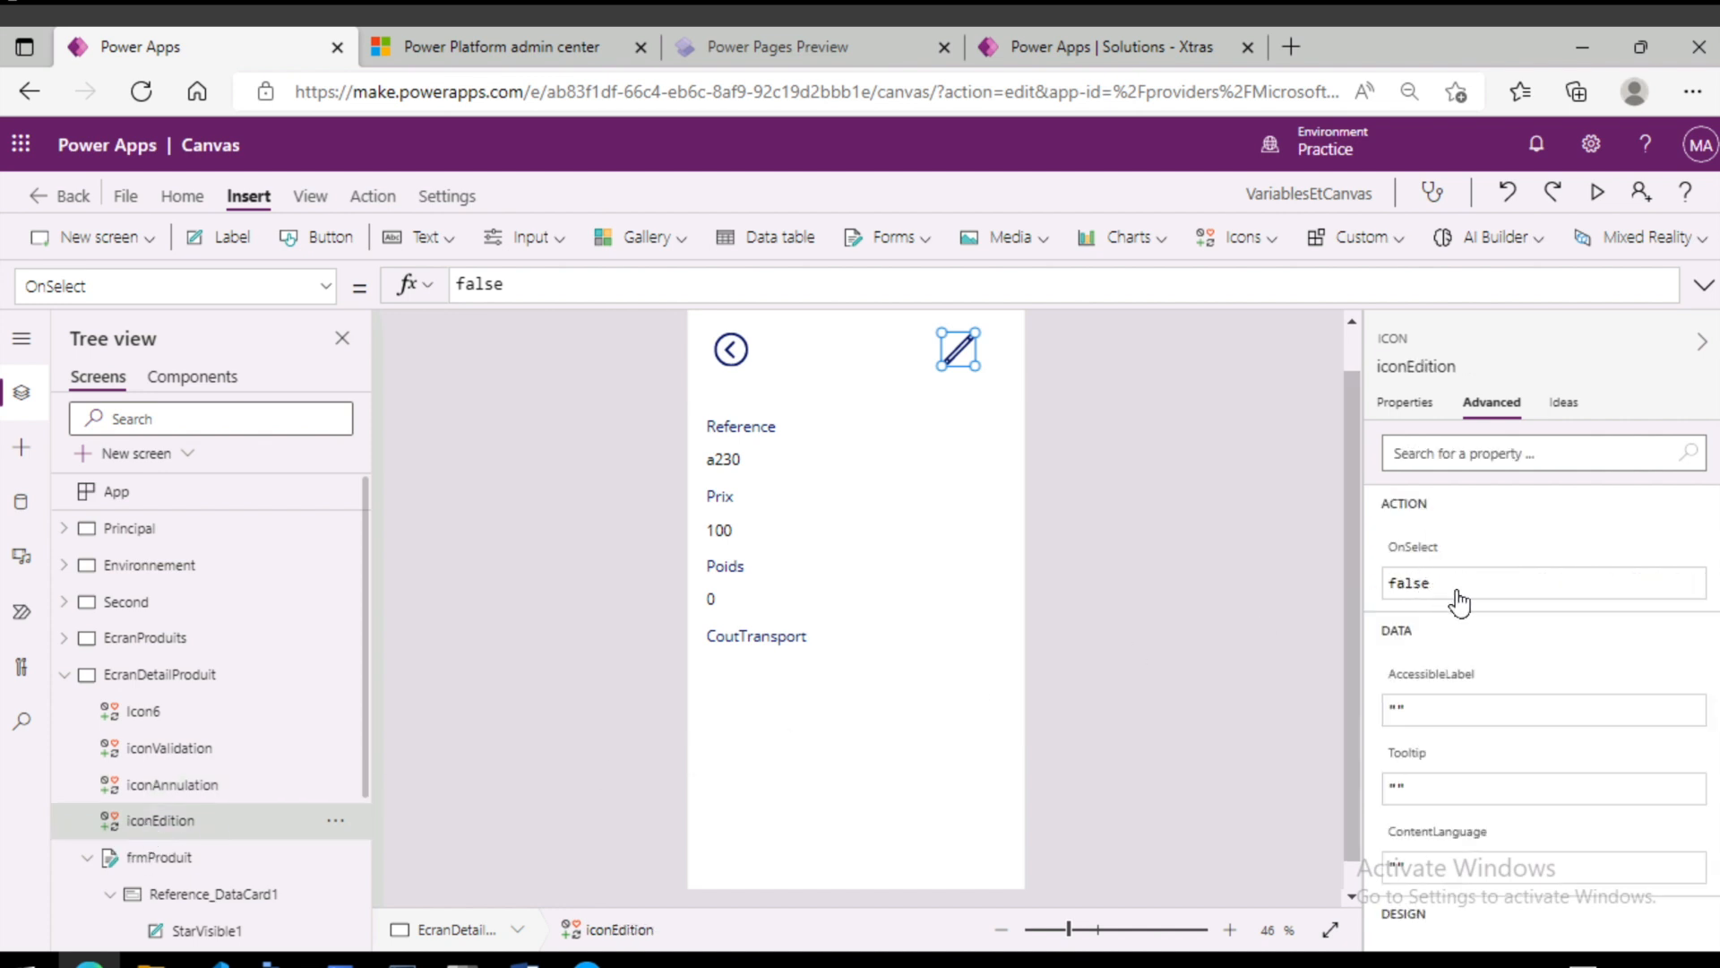
left_click(1459, 453)
type("vi")
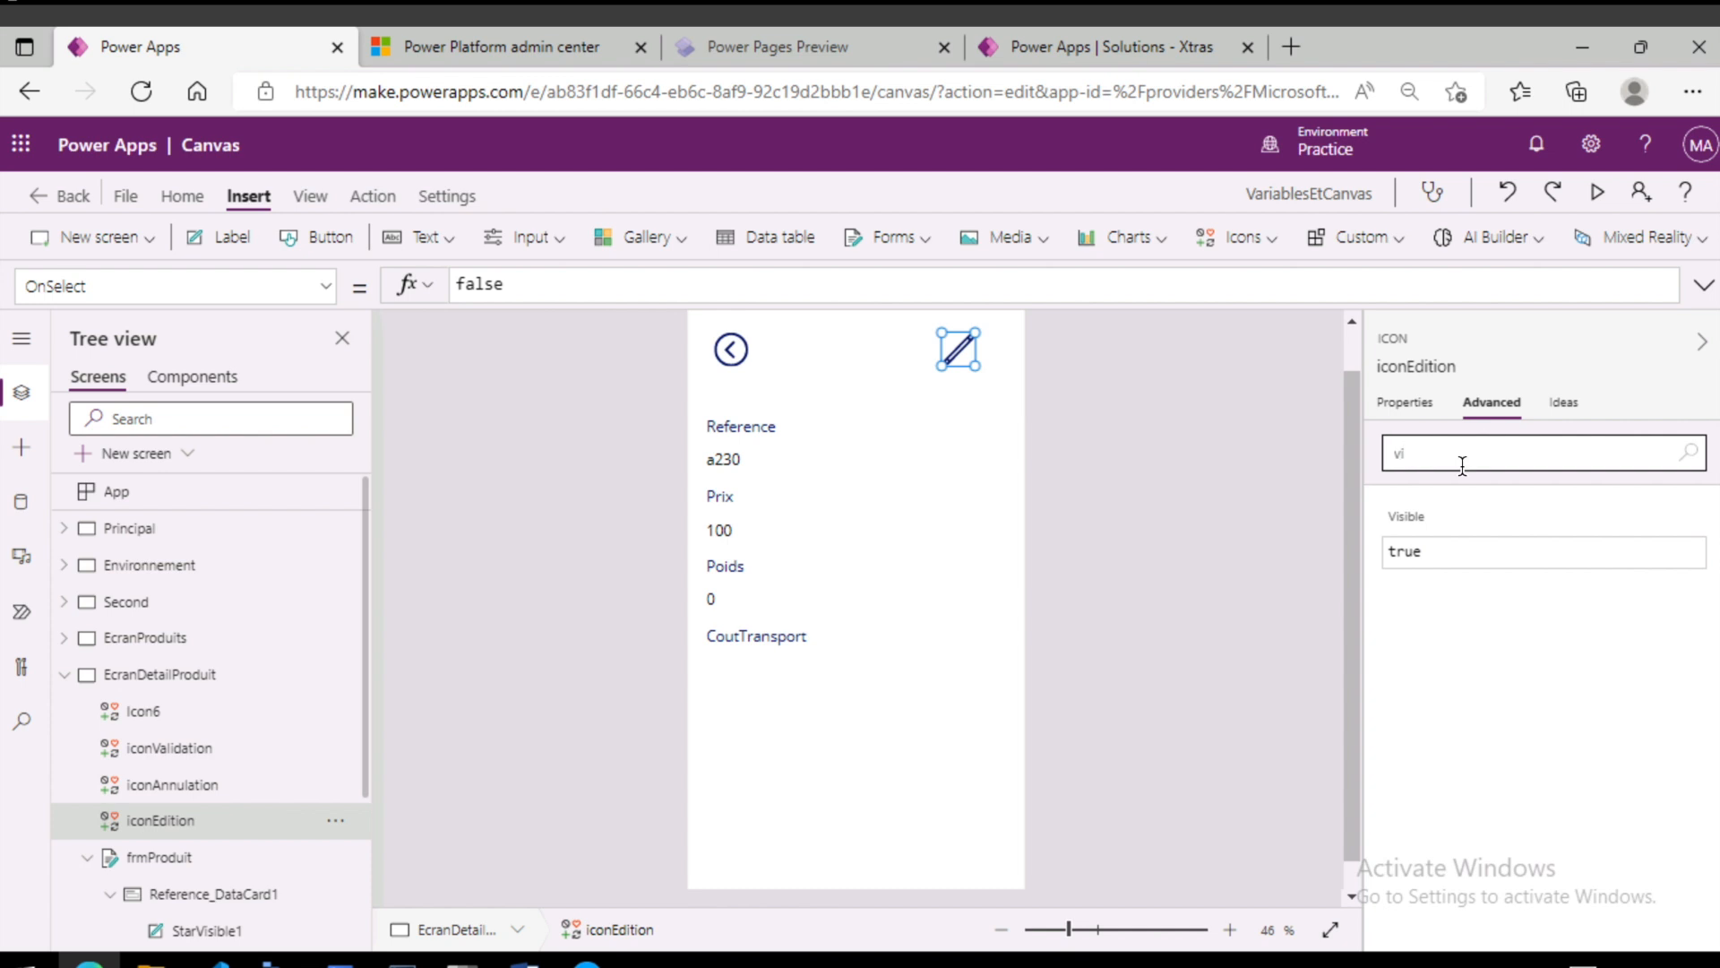
left_click(1482, 561)
left_click_drag(1437, 547, 1352, 546)
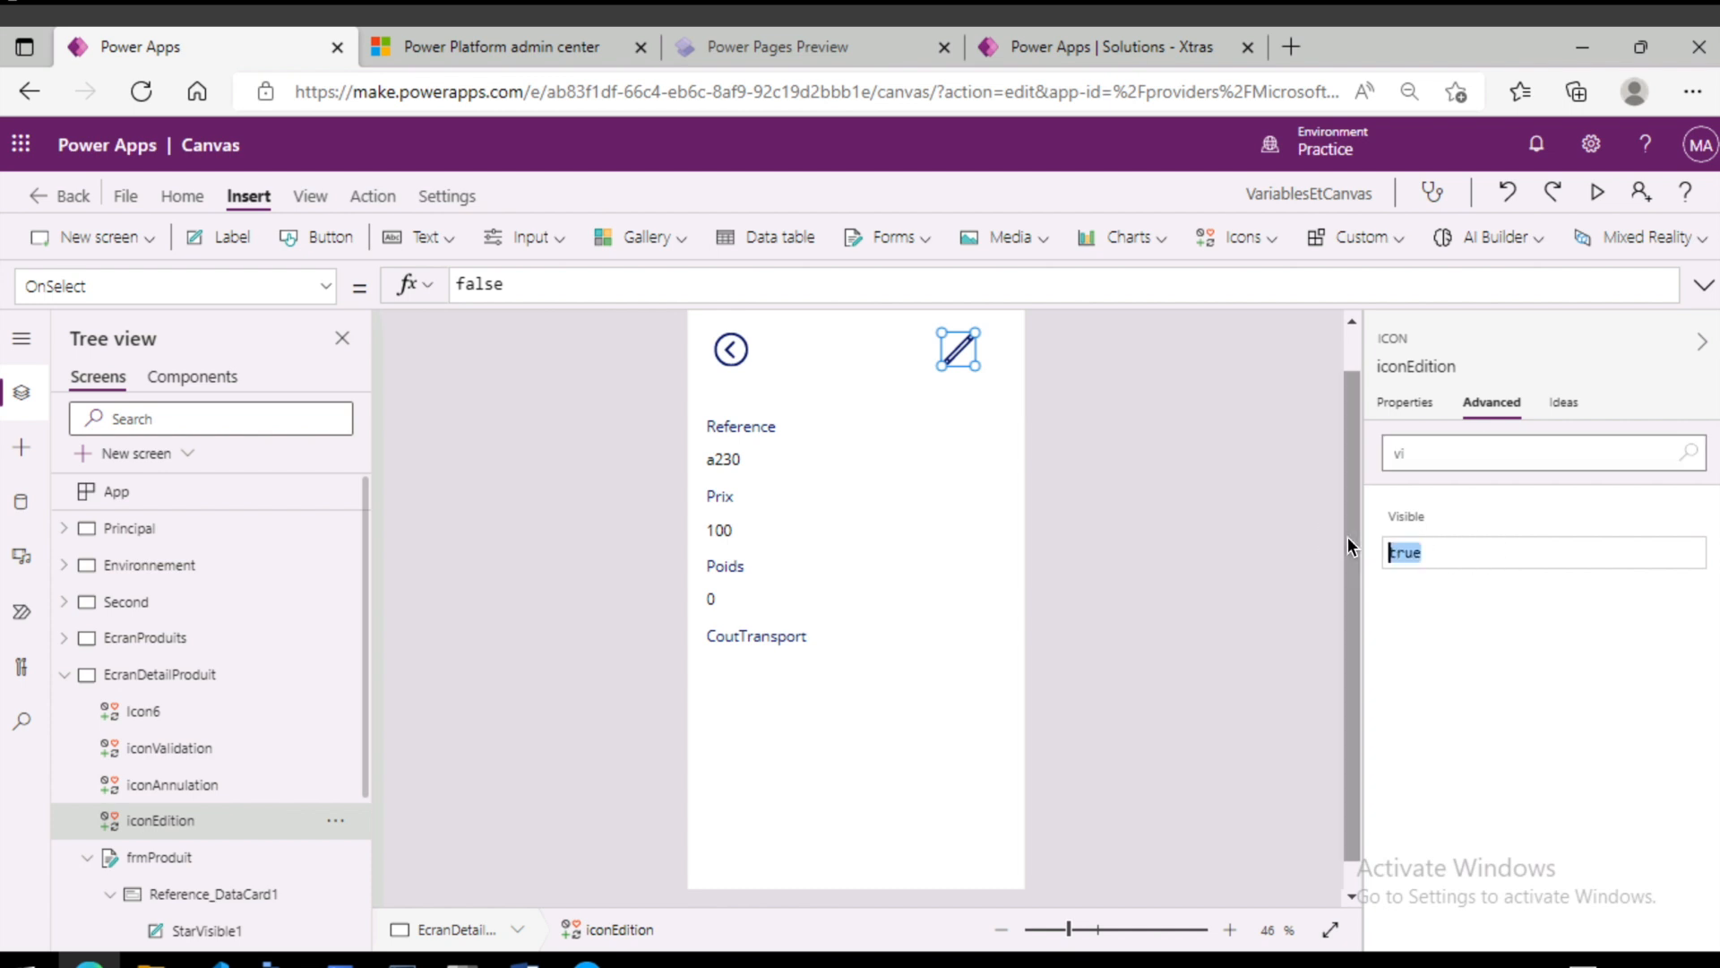
type("frmProduit.DisplayMode=DisplayMode.Edit")
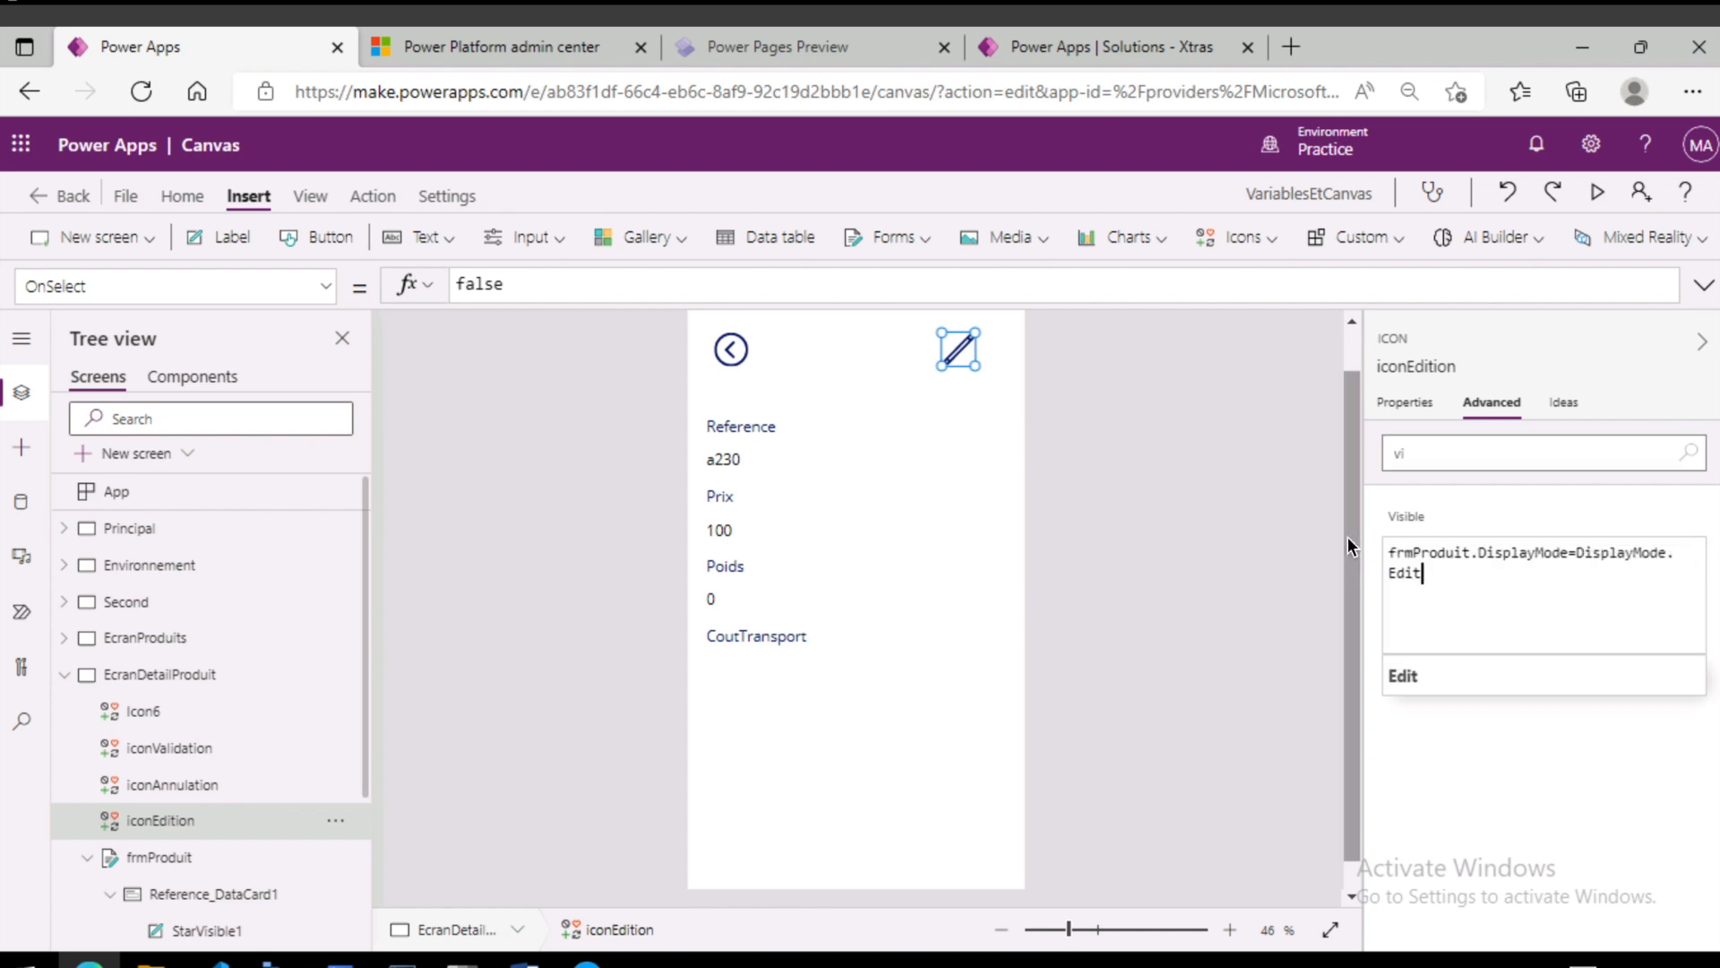
key("BackSpace")
key("BackSpace")
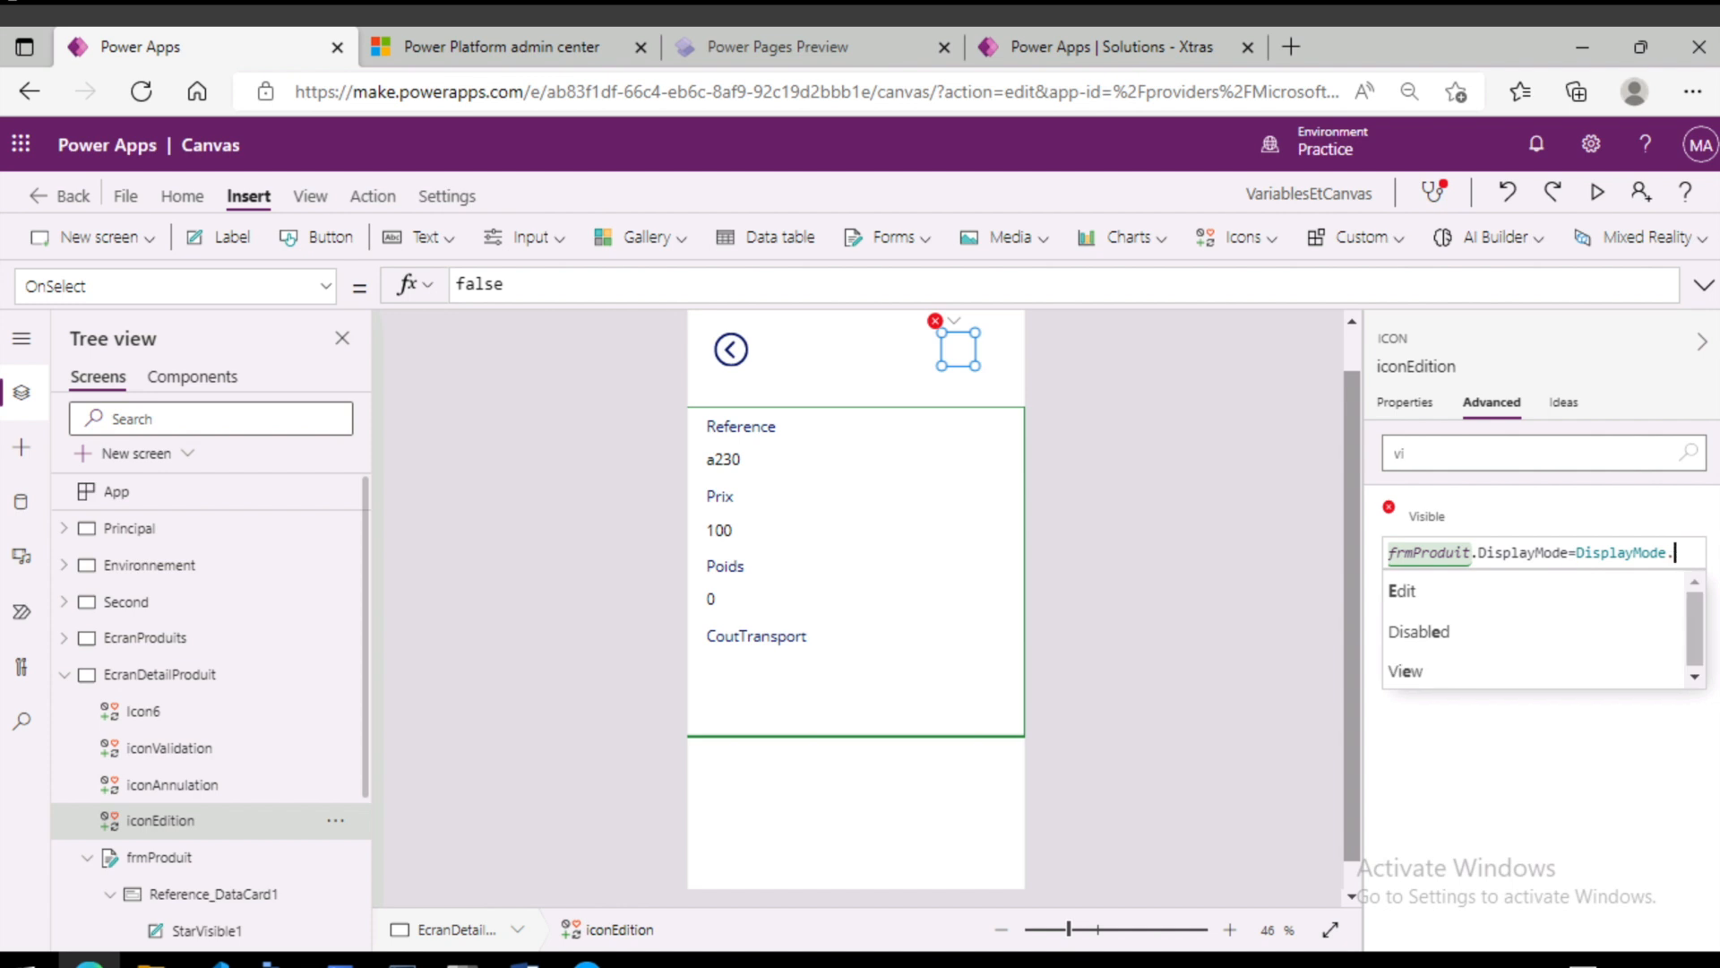
type("View")
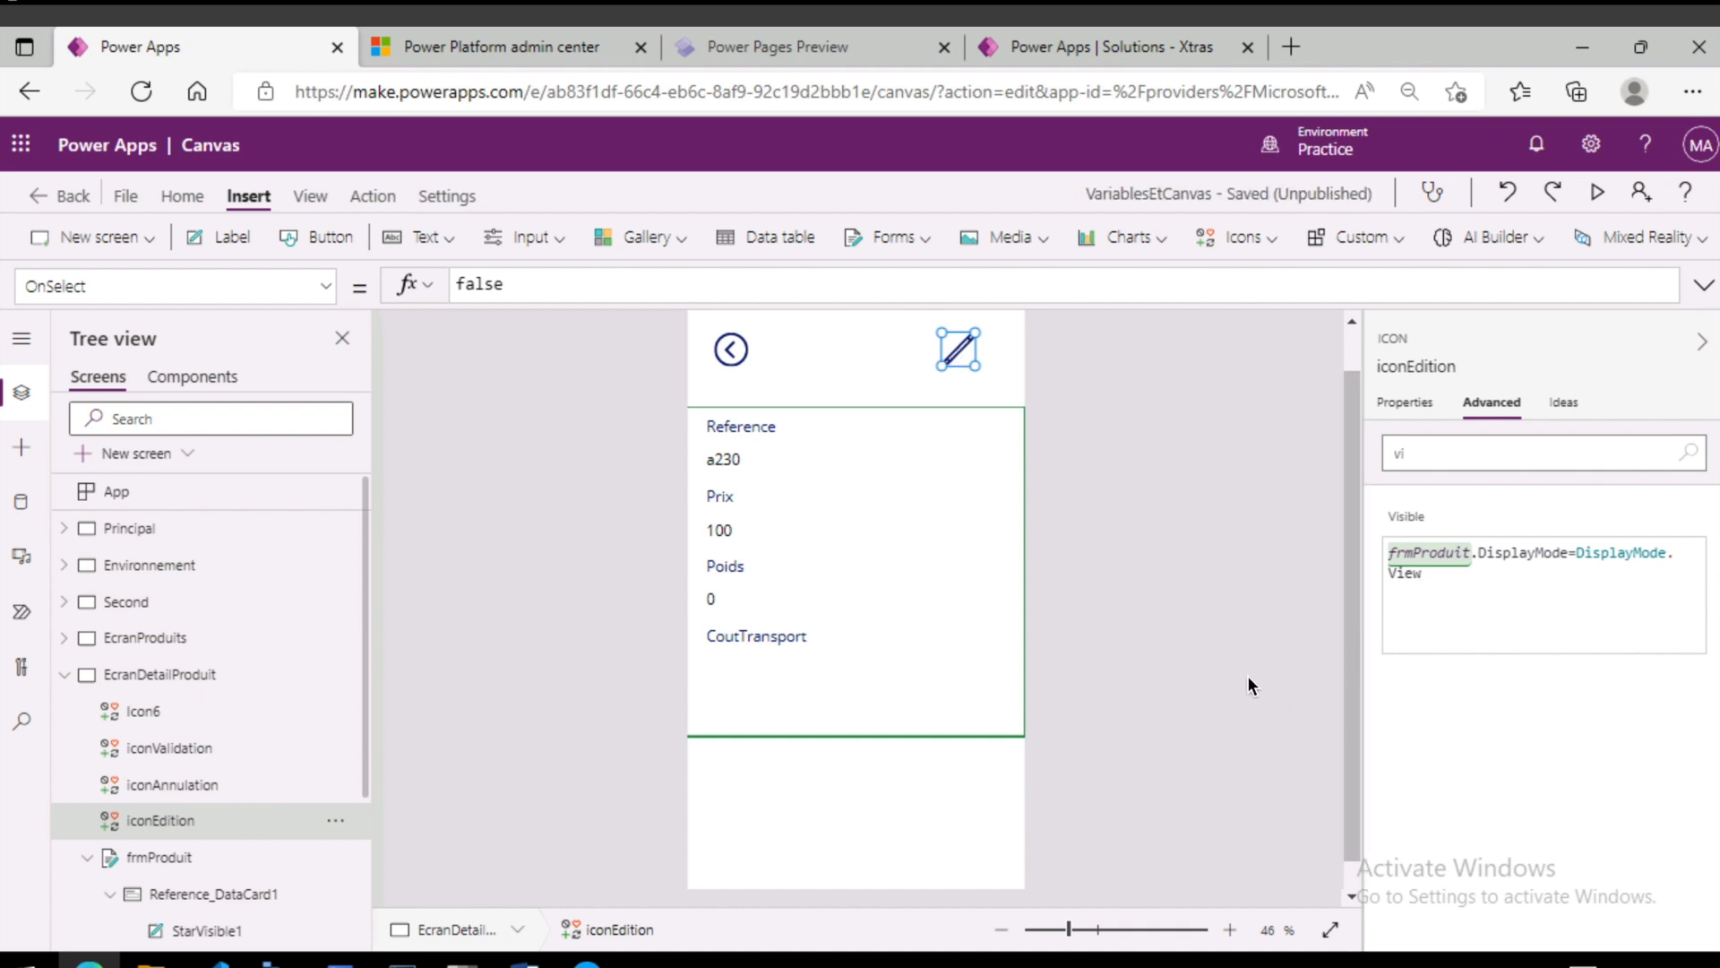
- Clear the property search filter and set the OnSelect property of iconEdition to EditForm(frmProduit)
left_click(1428, 453)
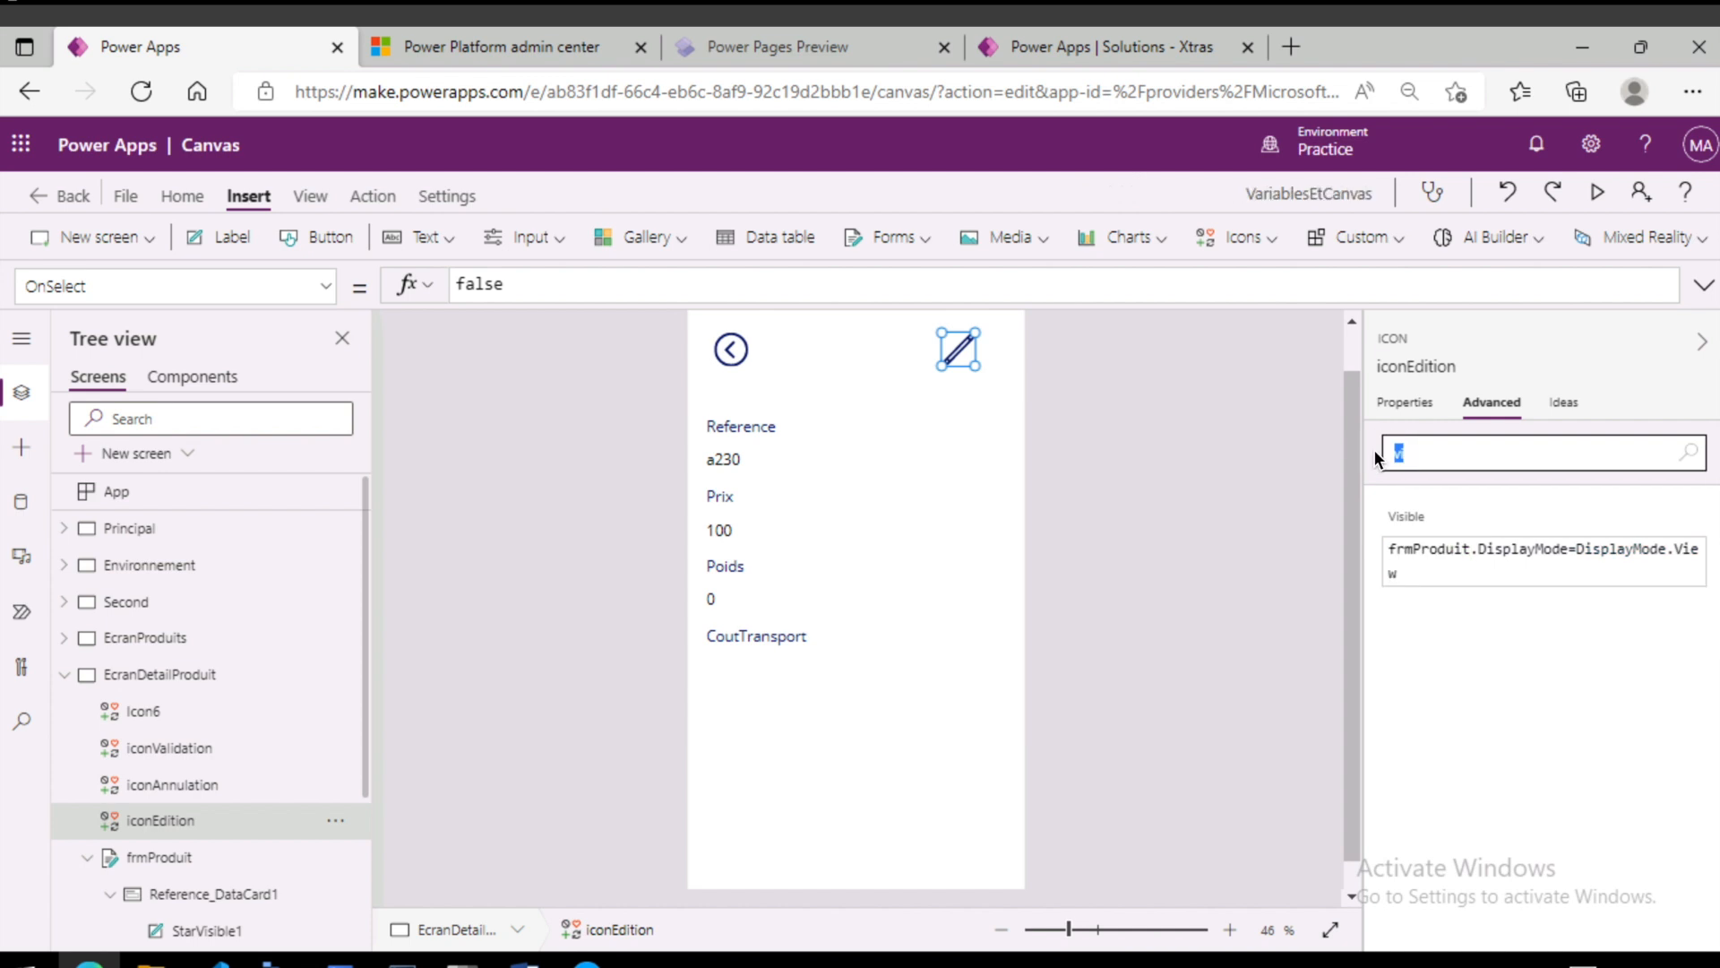
key("BackSpace")
key("BackSpace")
left_click(1469, 584)
key("ctrl+a")
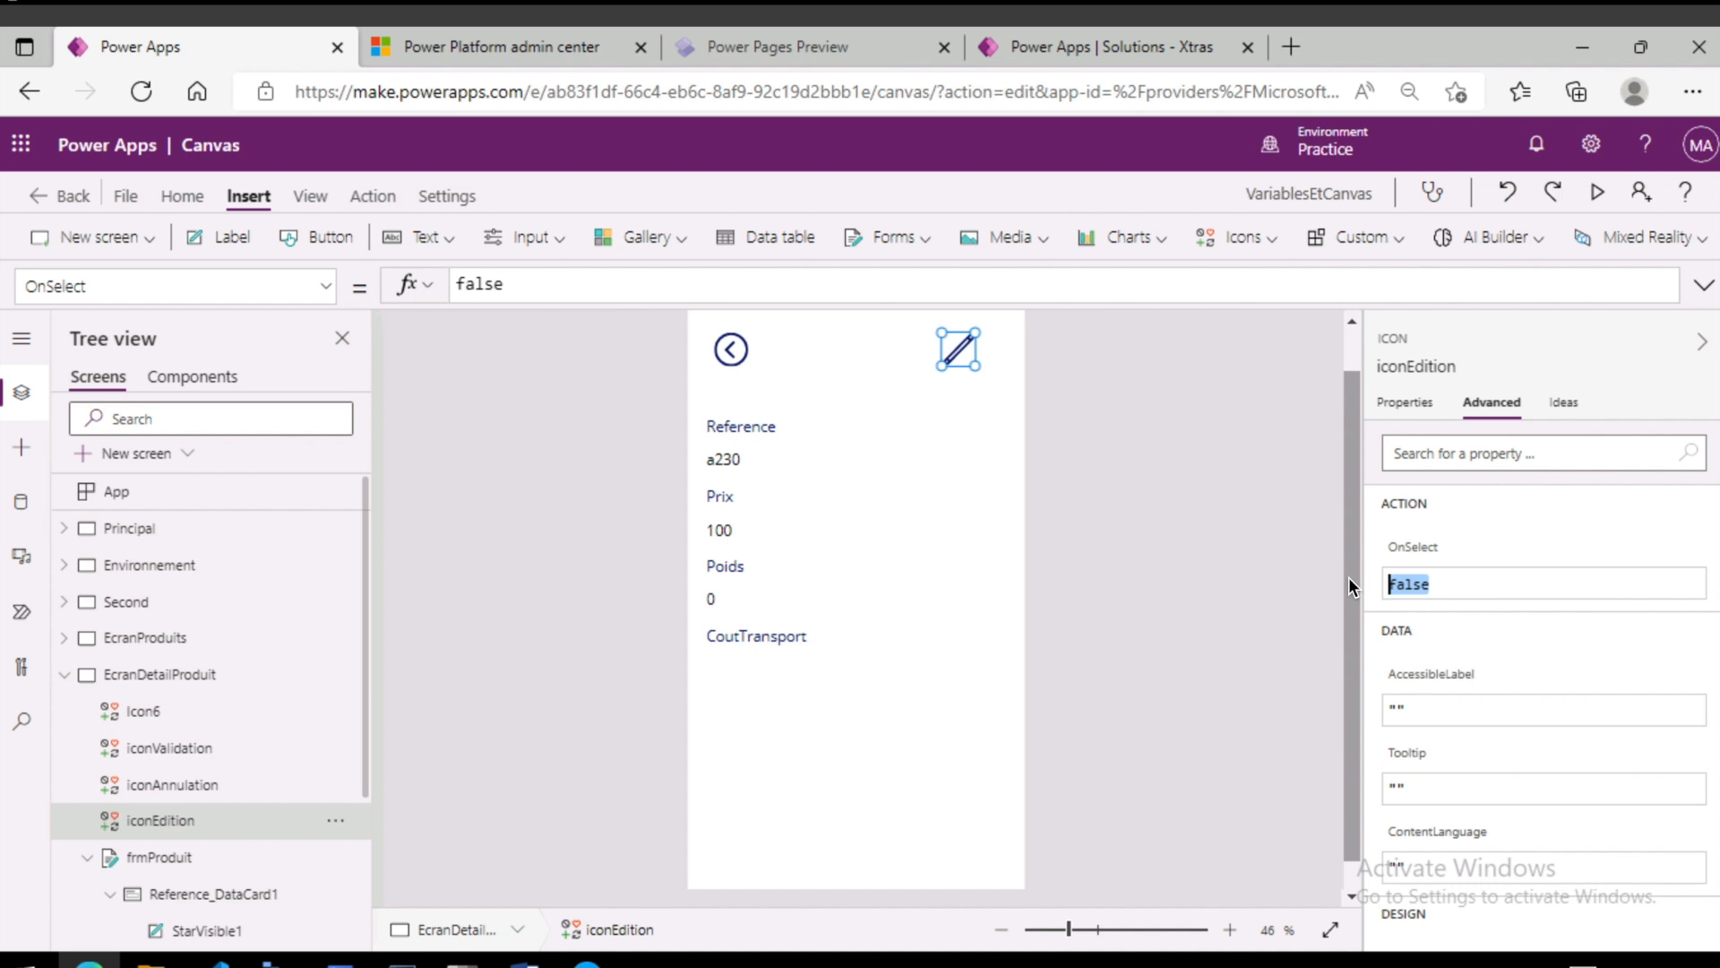
type("edit")
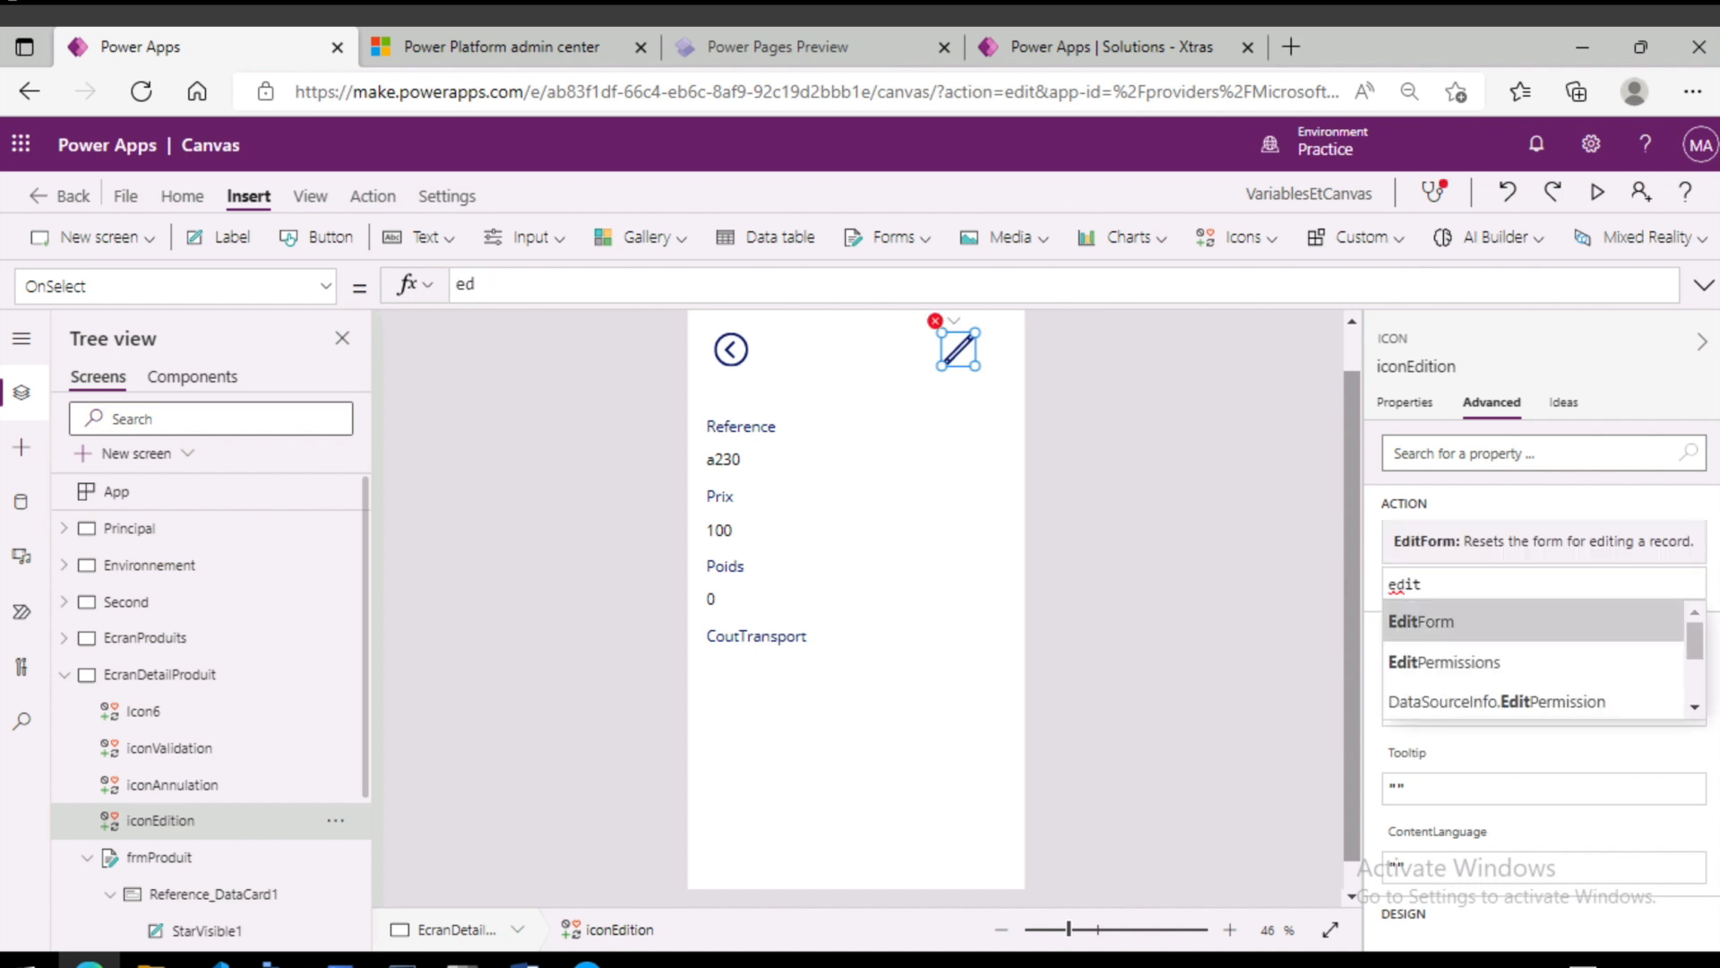
key("Tab")
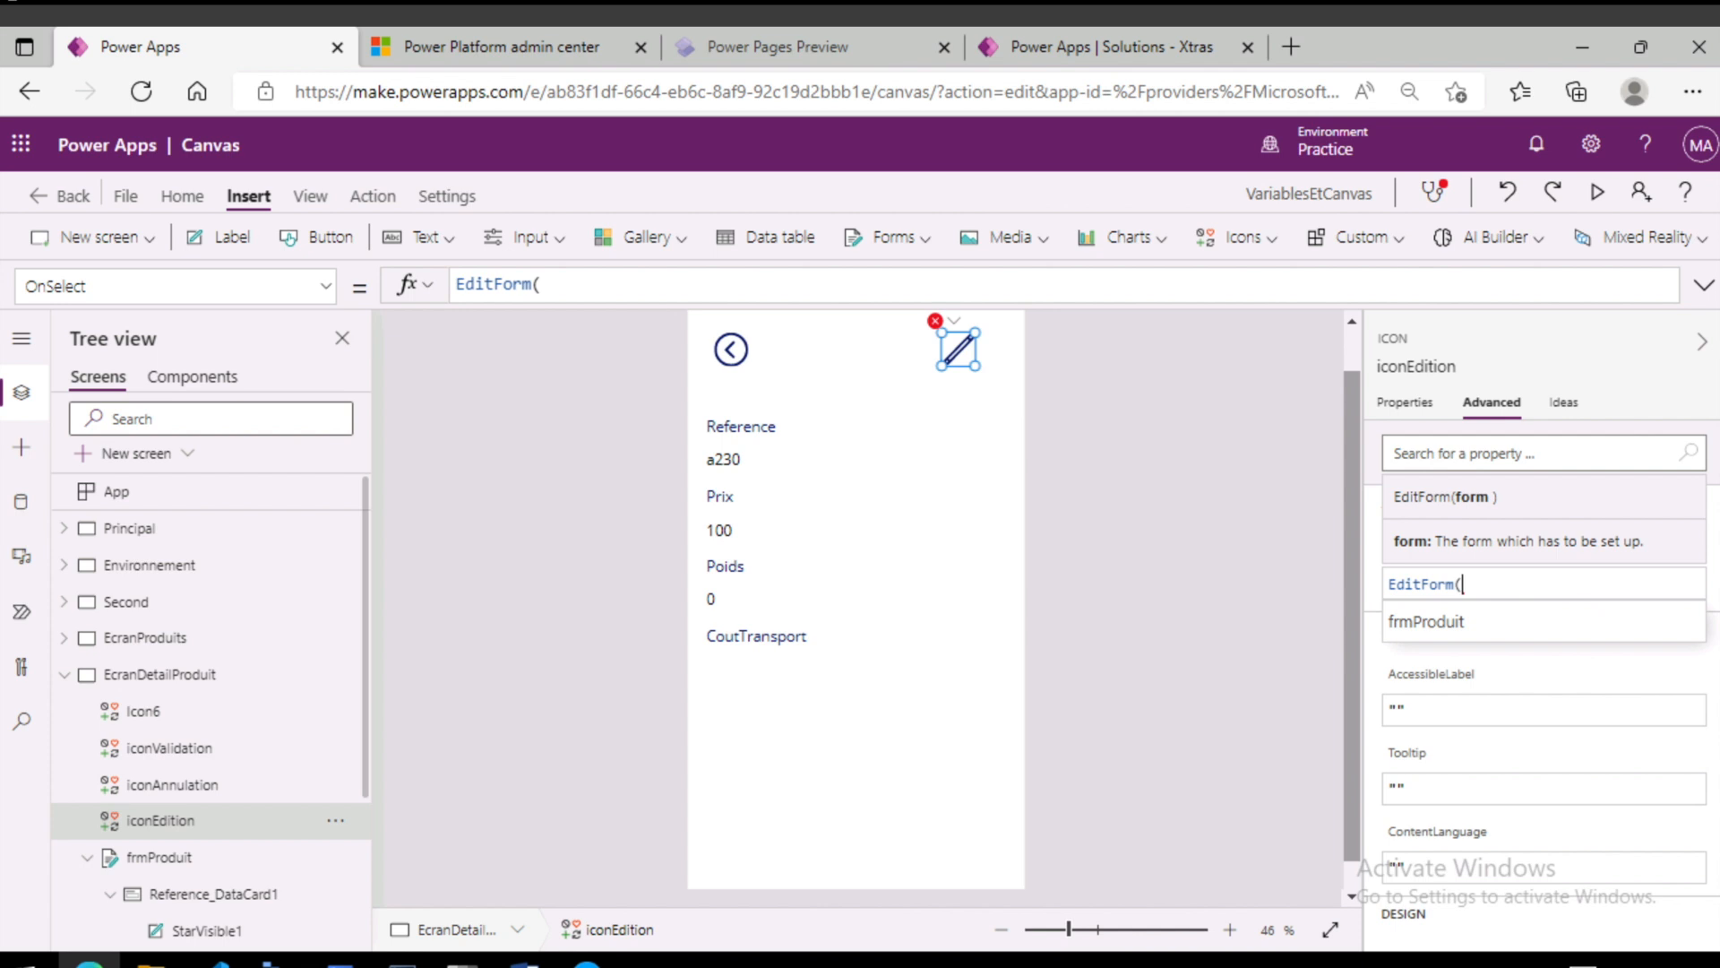
key("Tab")
type(")")
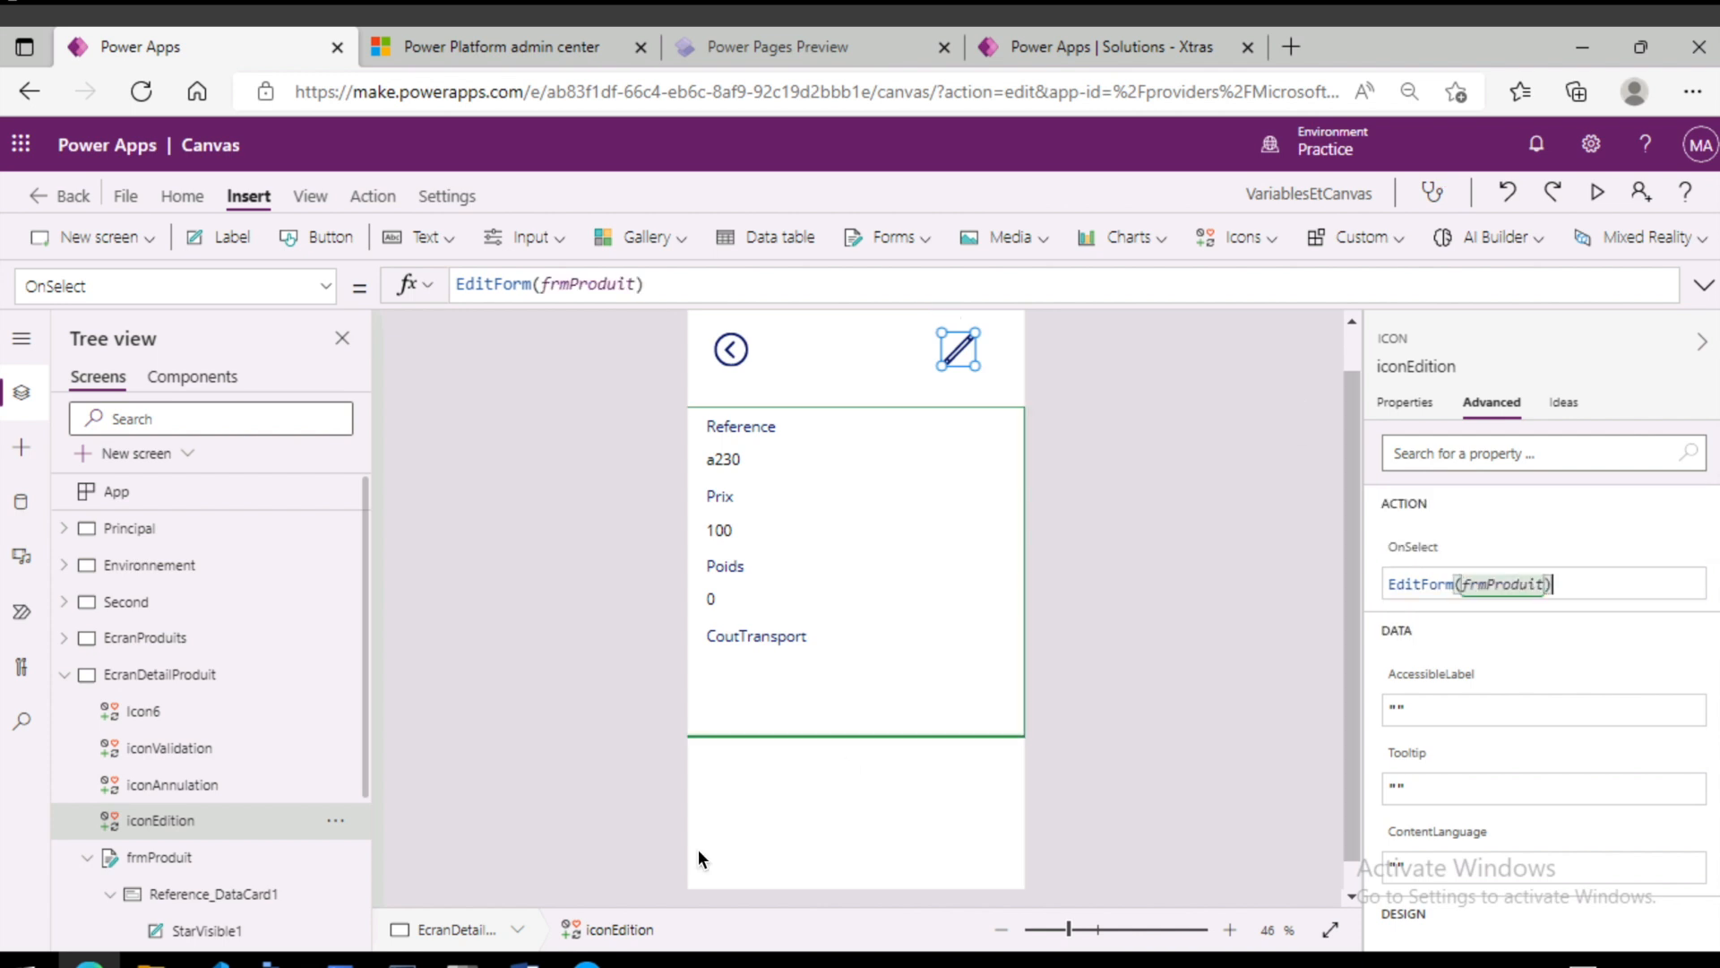
- Set the OnSelect property of iconAnnulation to ResetForm(frmProduit)
left_click(179, 783)
left_click(1434, 454)
key("BackSpace")
key("BackSpace")
left_click(1457, 598)
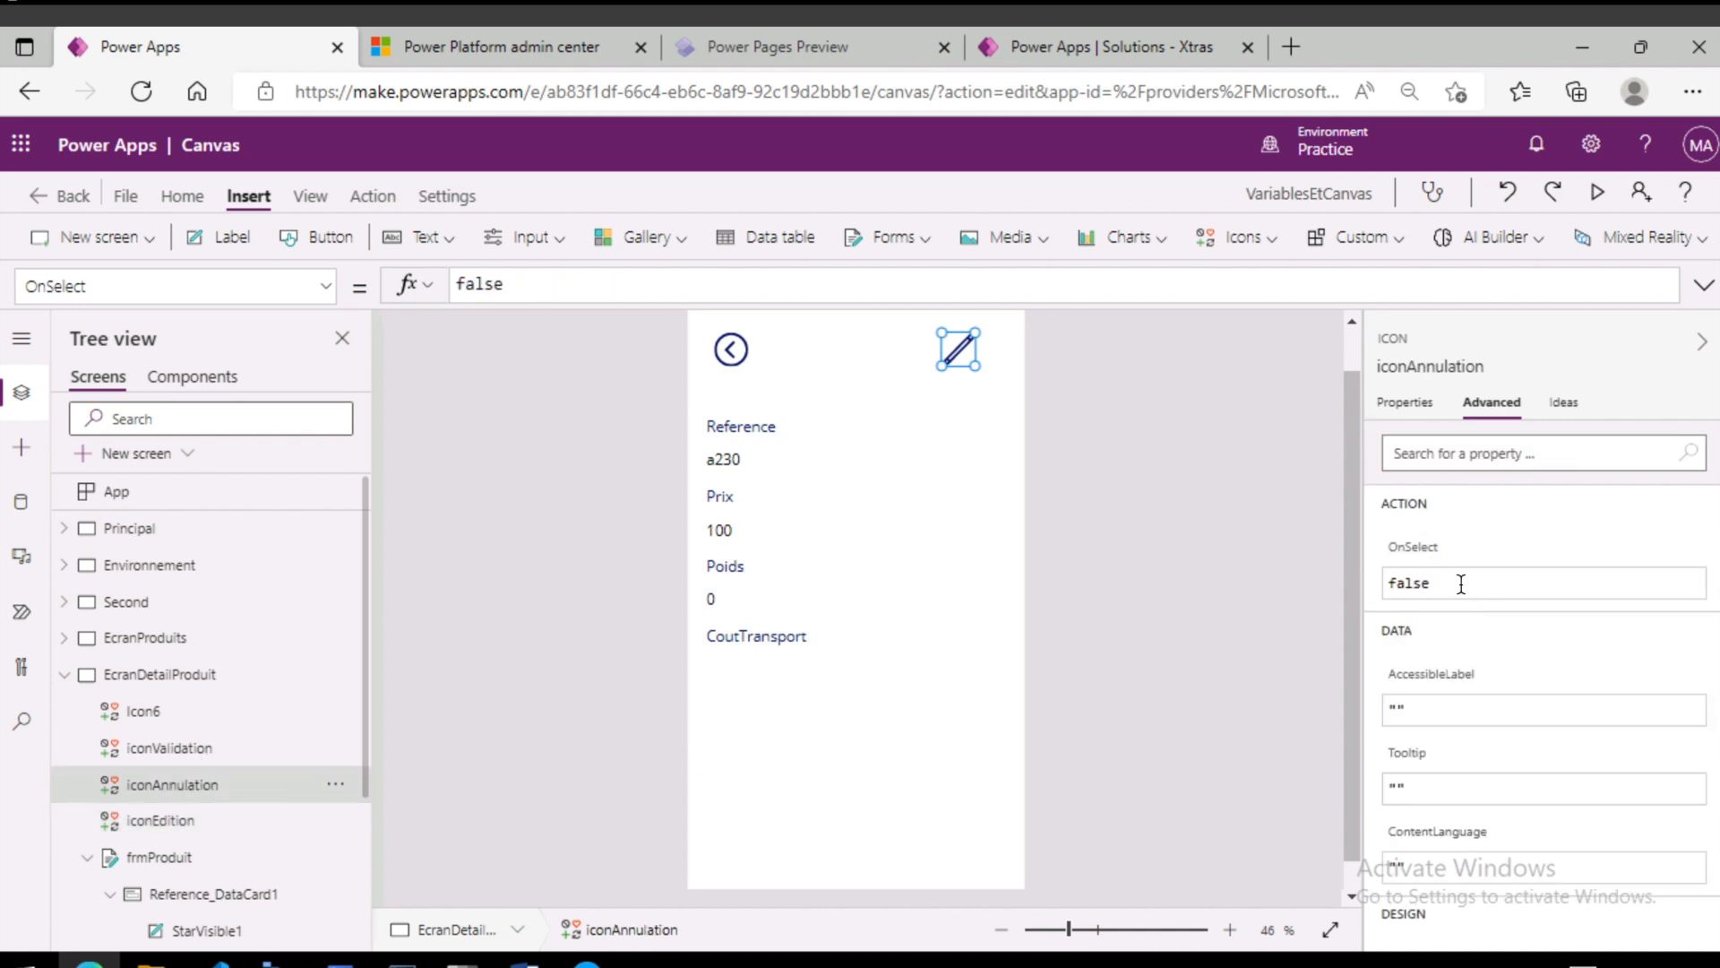
double_click(1425, 583)
type("rese")
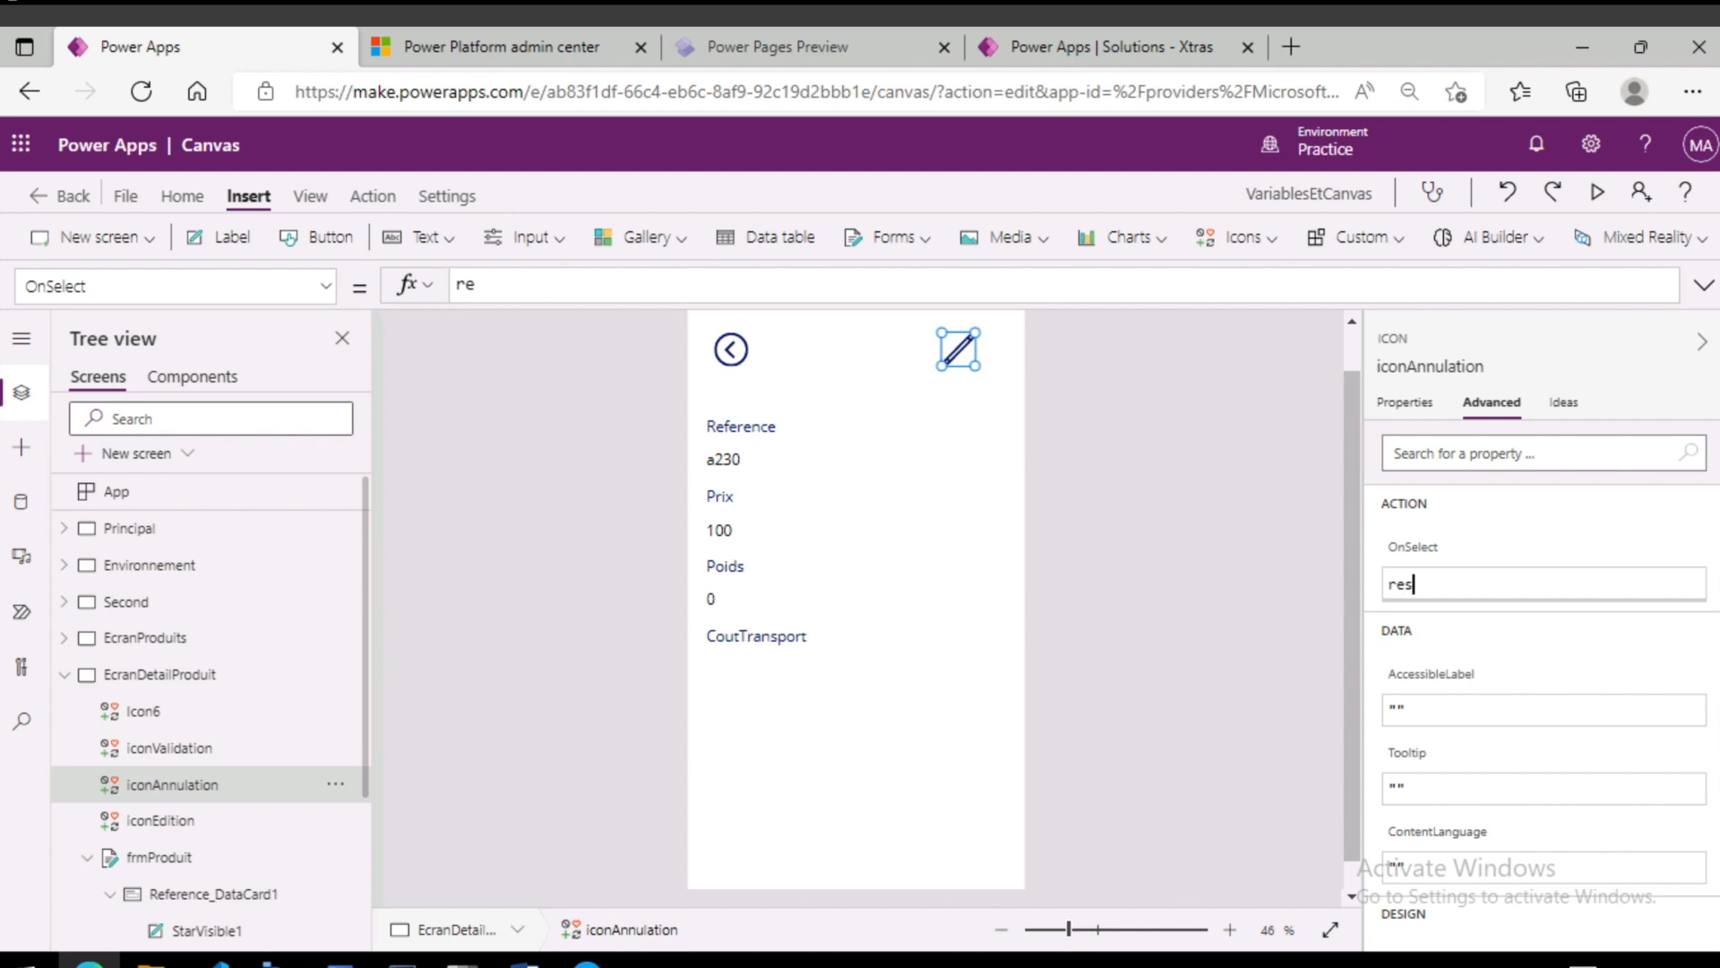
key("Tab")
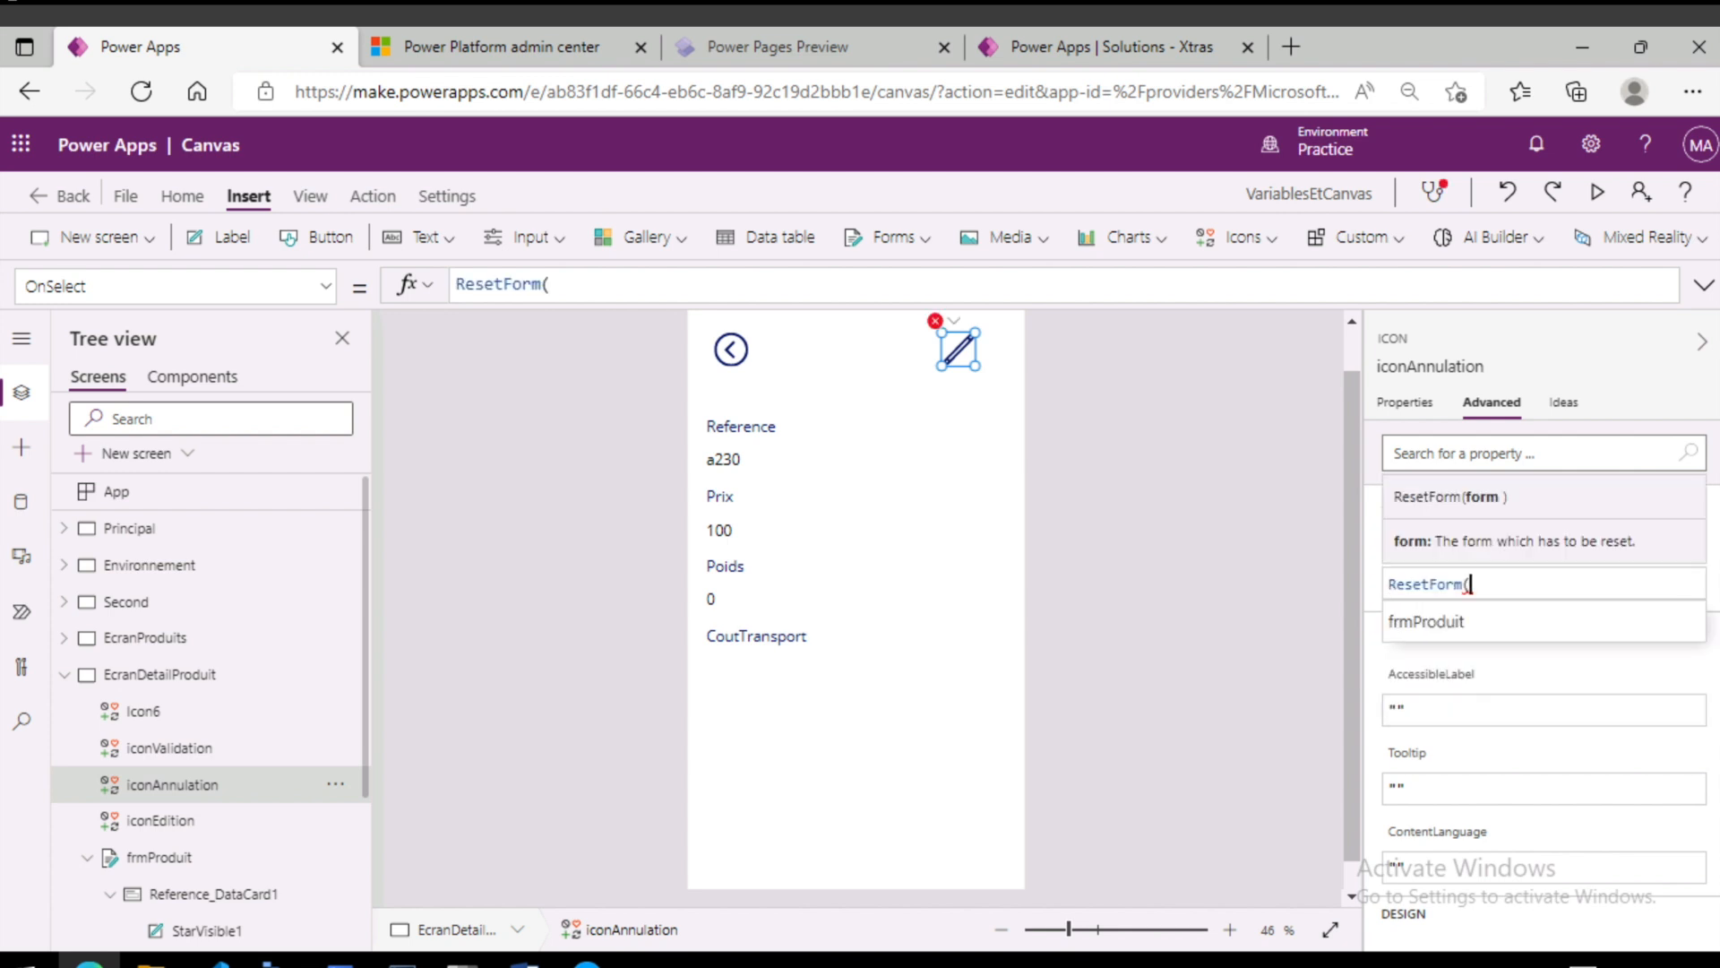
key("Down")
key("Tab")
type(")")
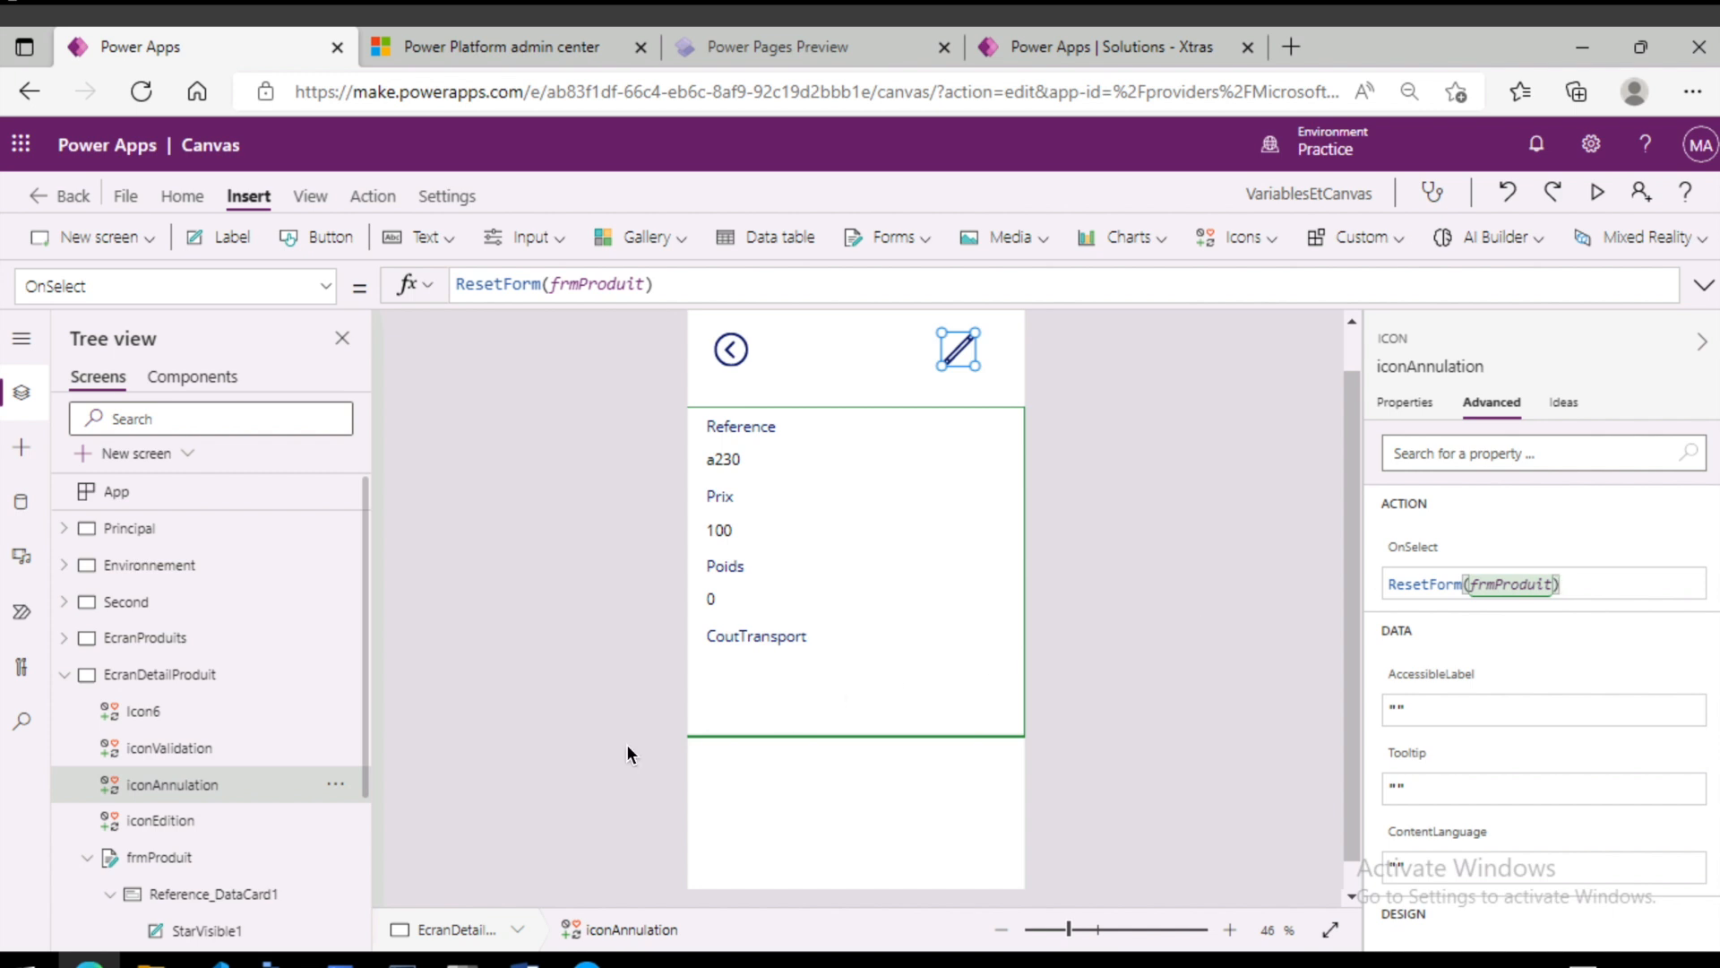
- Set the OnSelect property of iconValidation to SubmitForm(frmProduit)
left_click(192, 757)
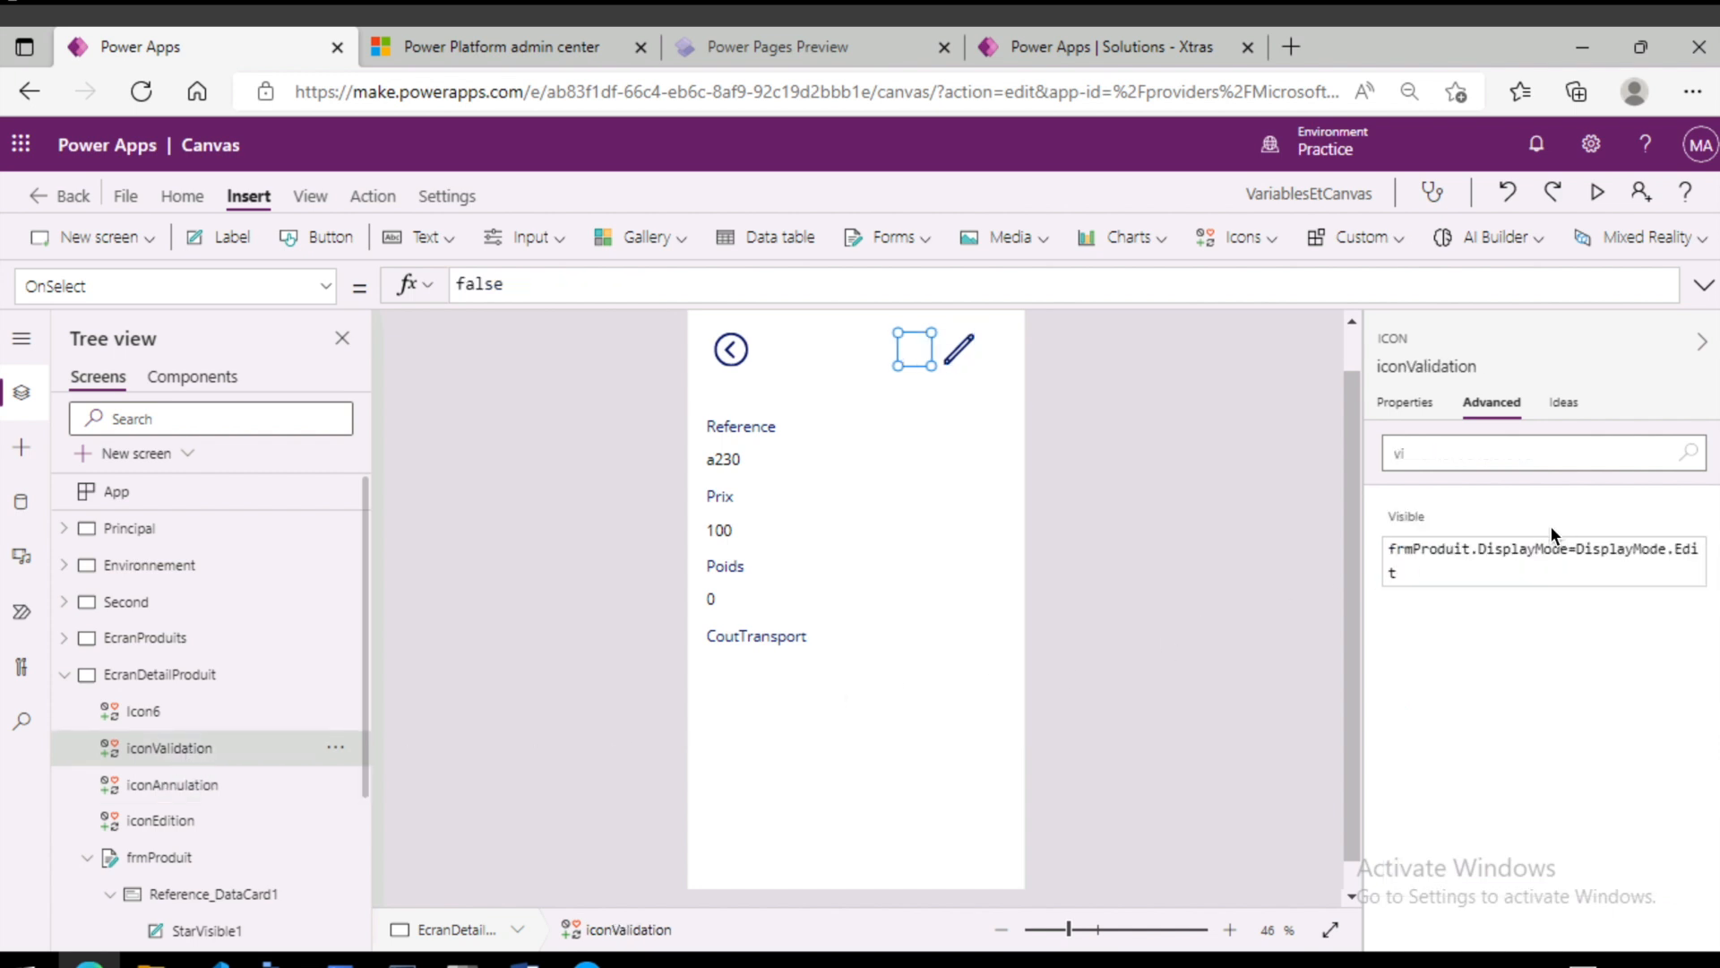
left_click_drag(1425, 453, 1320, 449)
key("BackSpace")
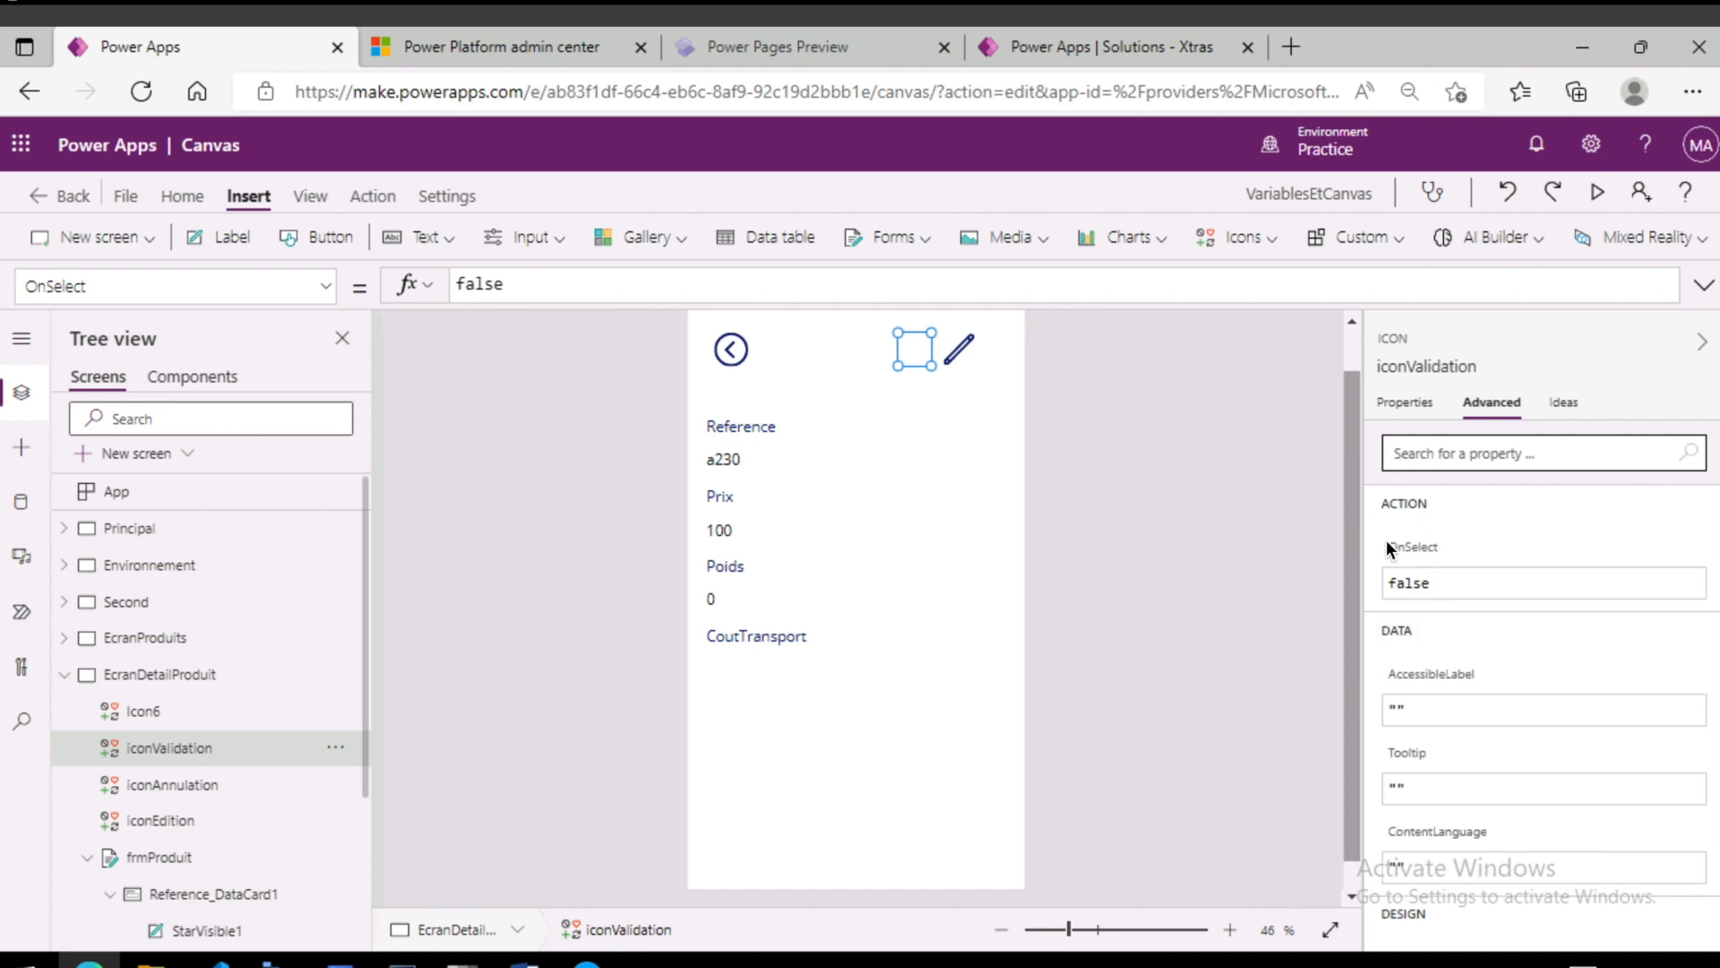
left_click(1510, 583)
key("BackSpace")
key("BackSpace")
key("BackSpace")
key("BackSpace")
key("BackSpace")
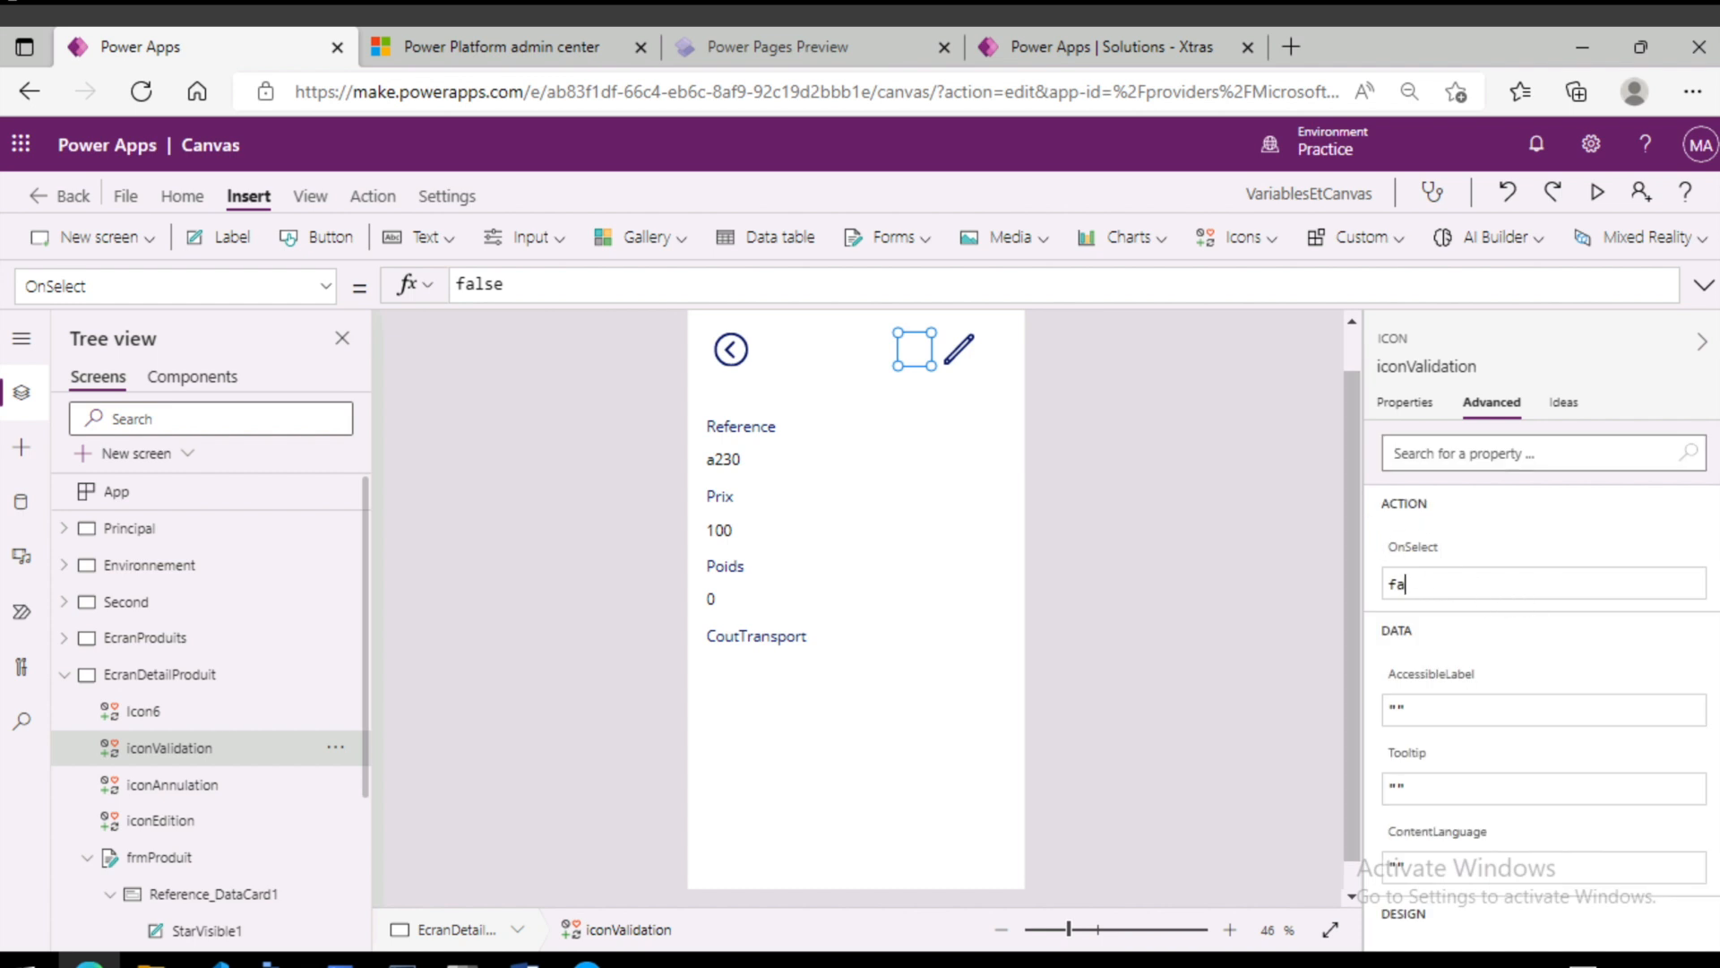
type("sub")
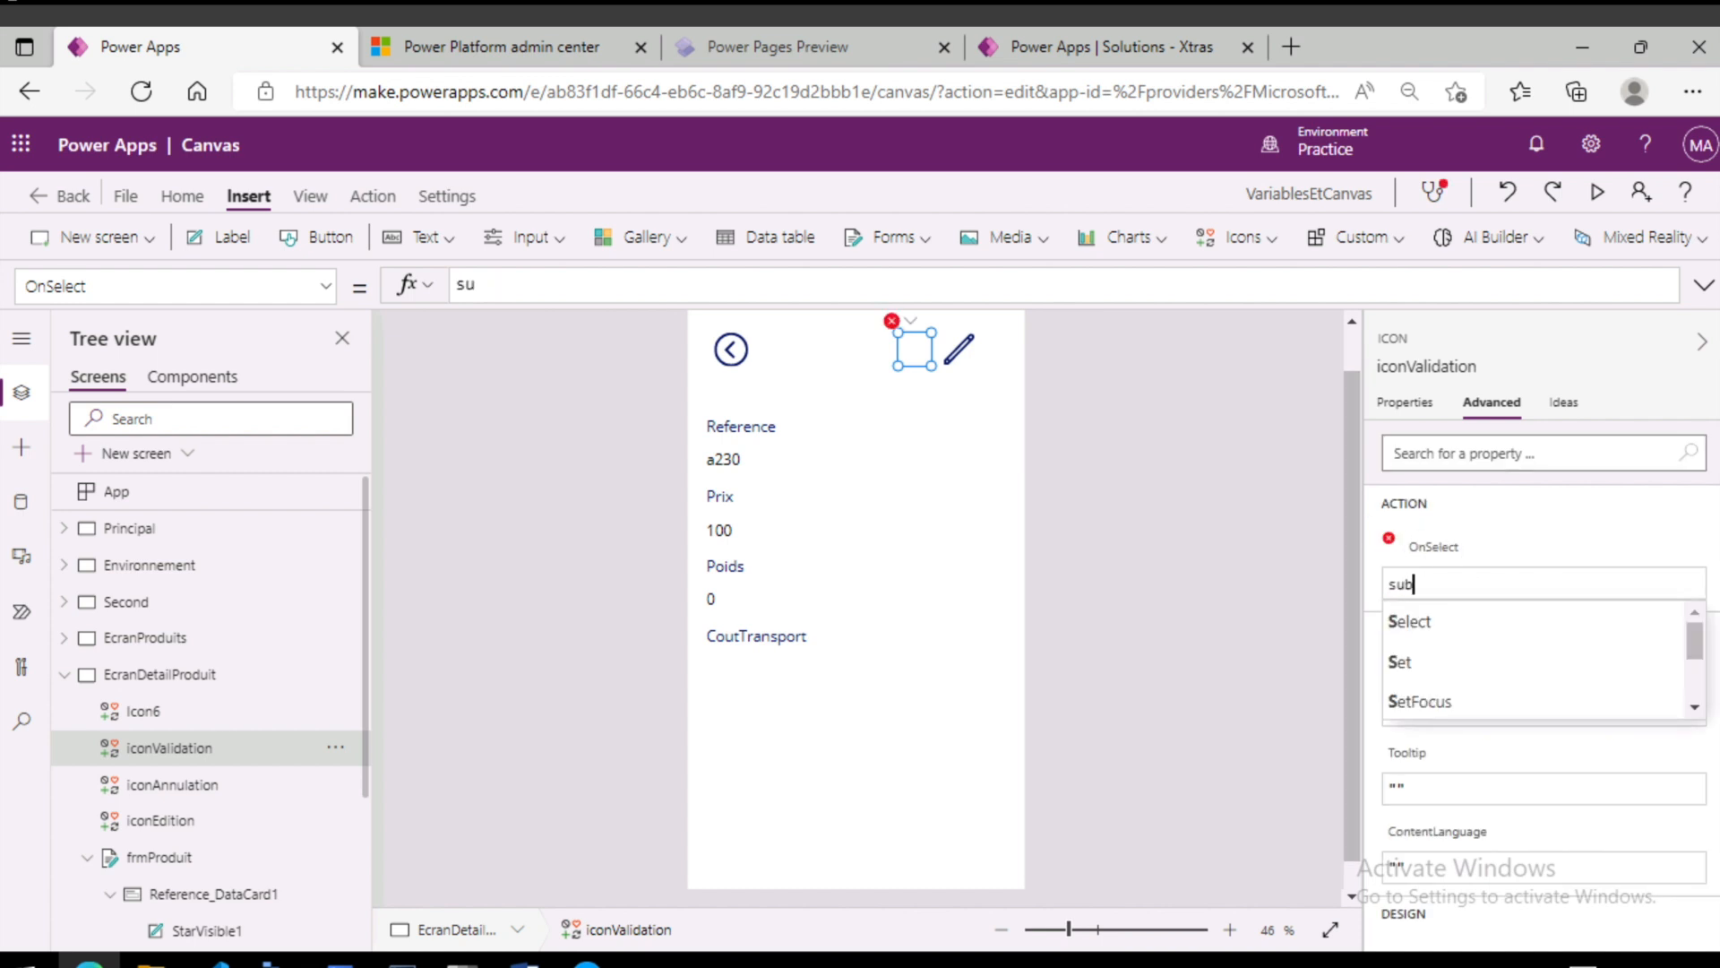
key("Tab")
type("frmProduit")
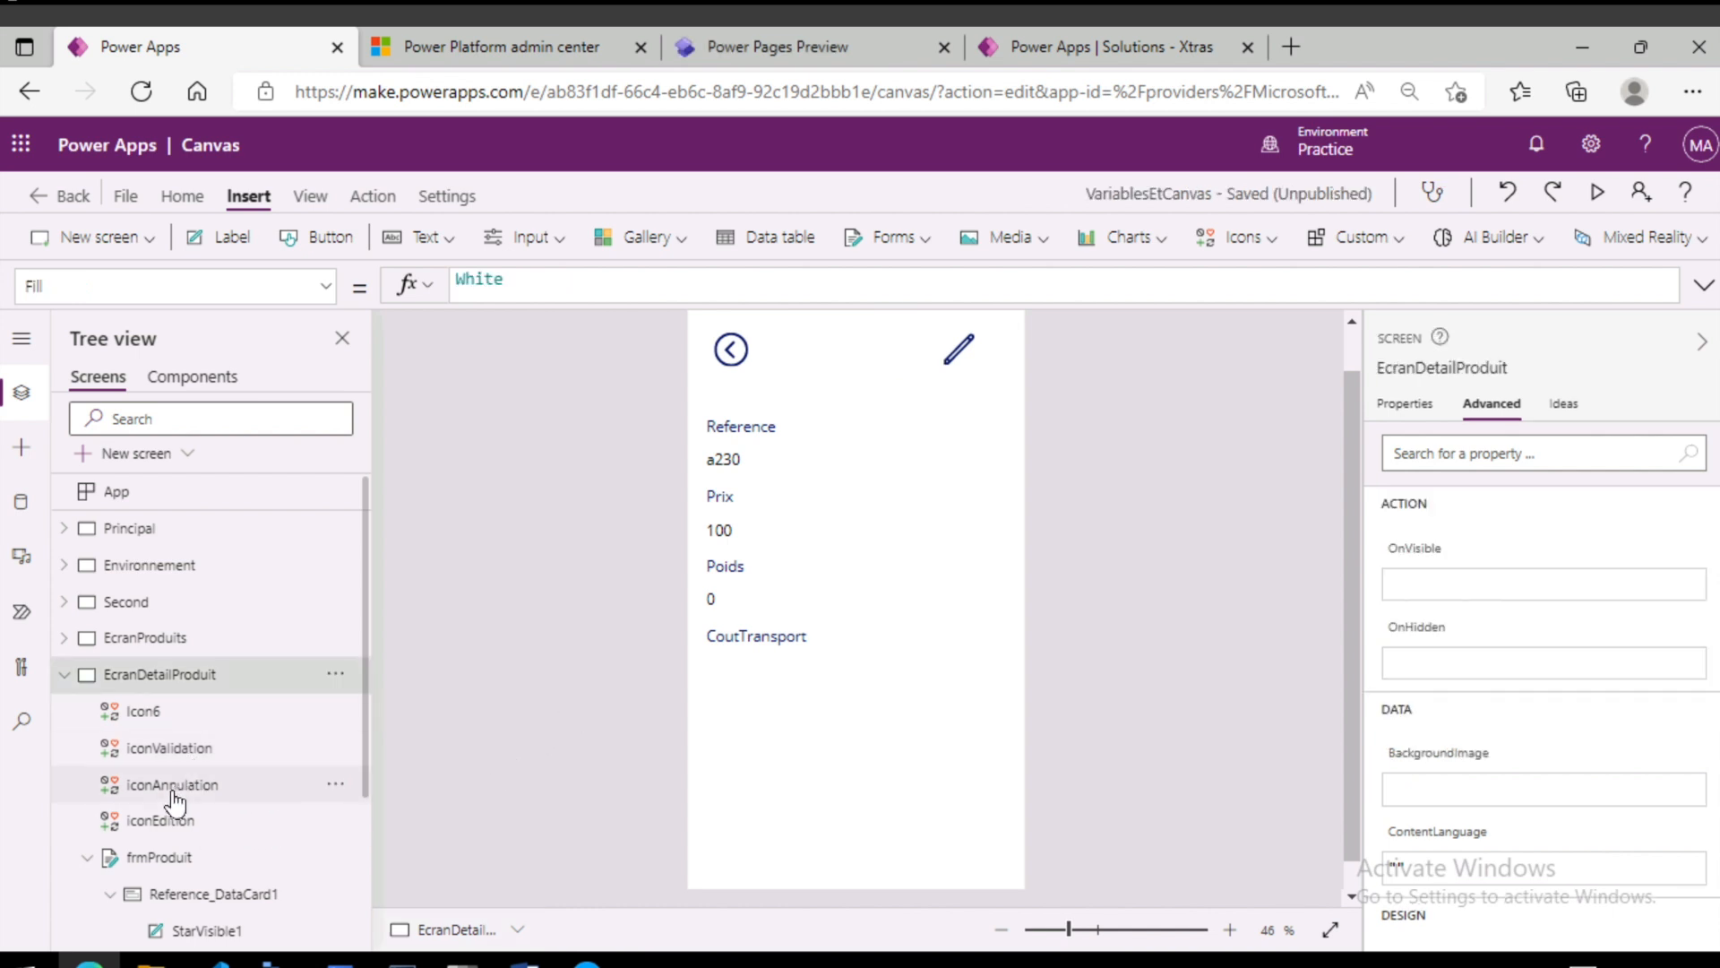
- Extend the OnSelect formula of iconValidation with a second statement, ResetForm(frmProduit), on a new line after SubmitForm(frmProduit)
left_click(170, 748)
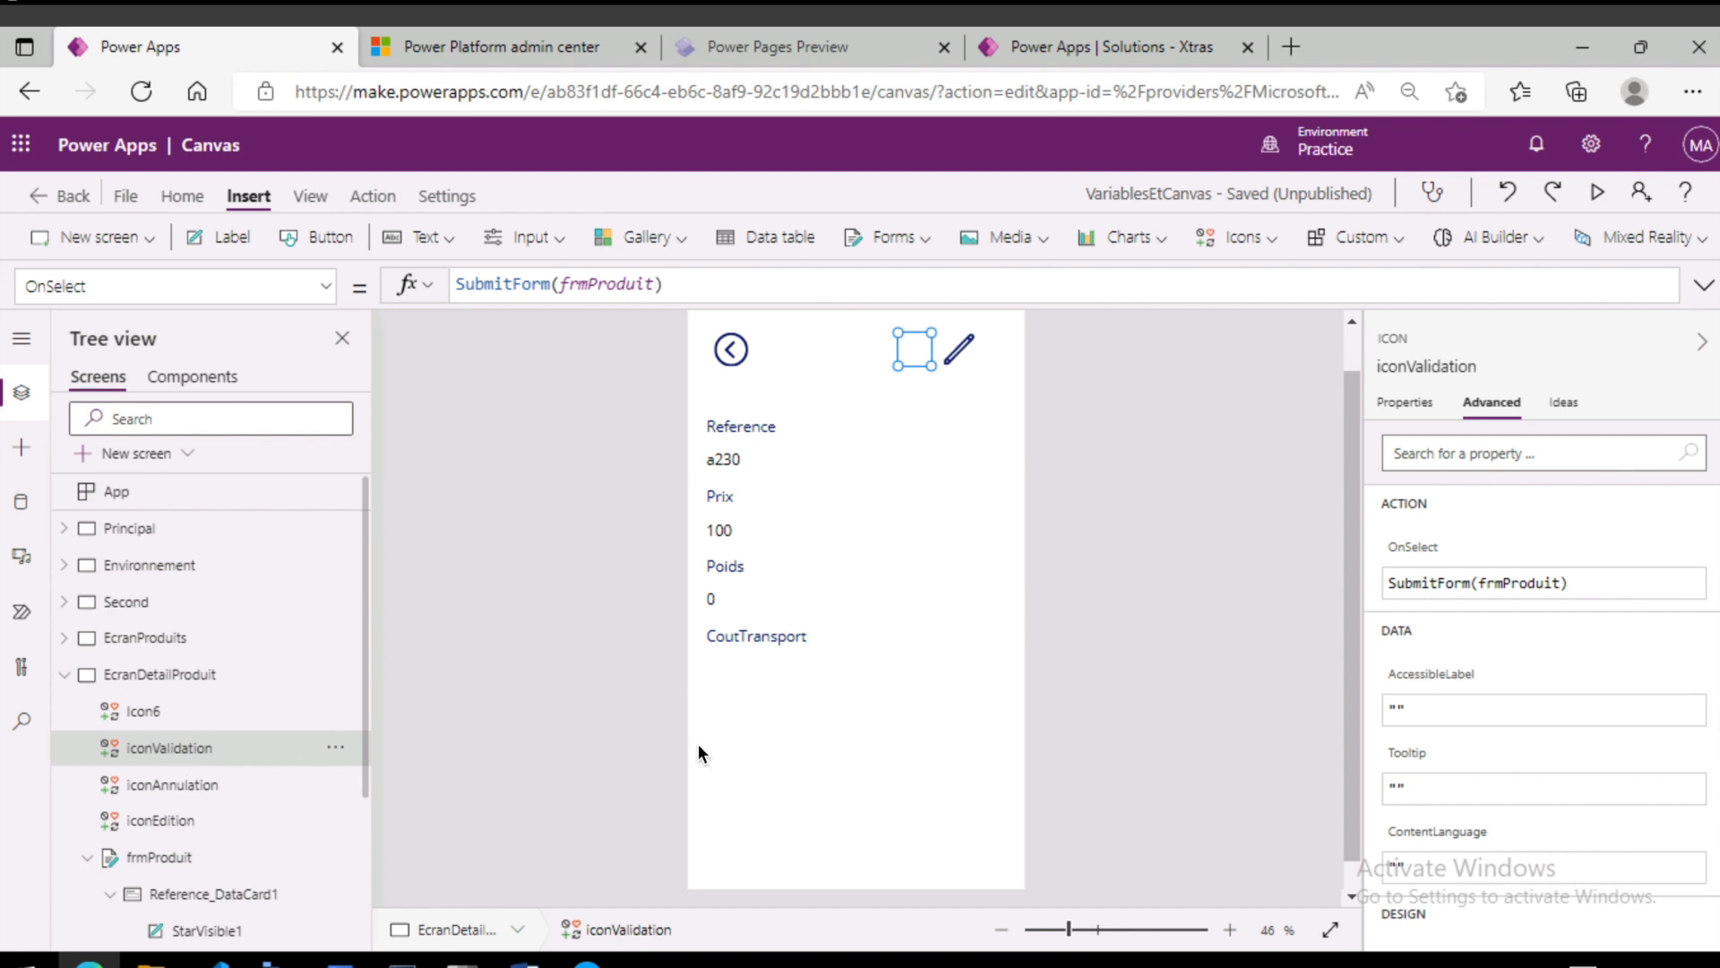
left_click(1614, 587)
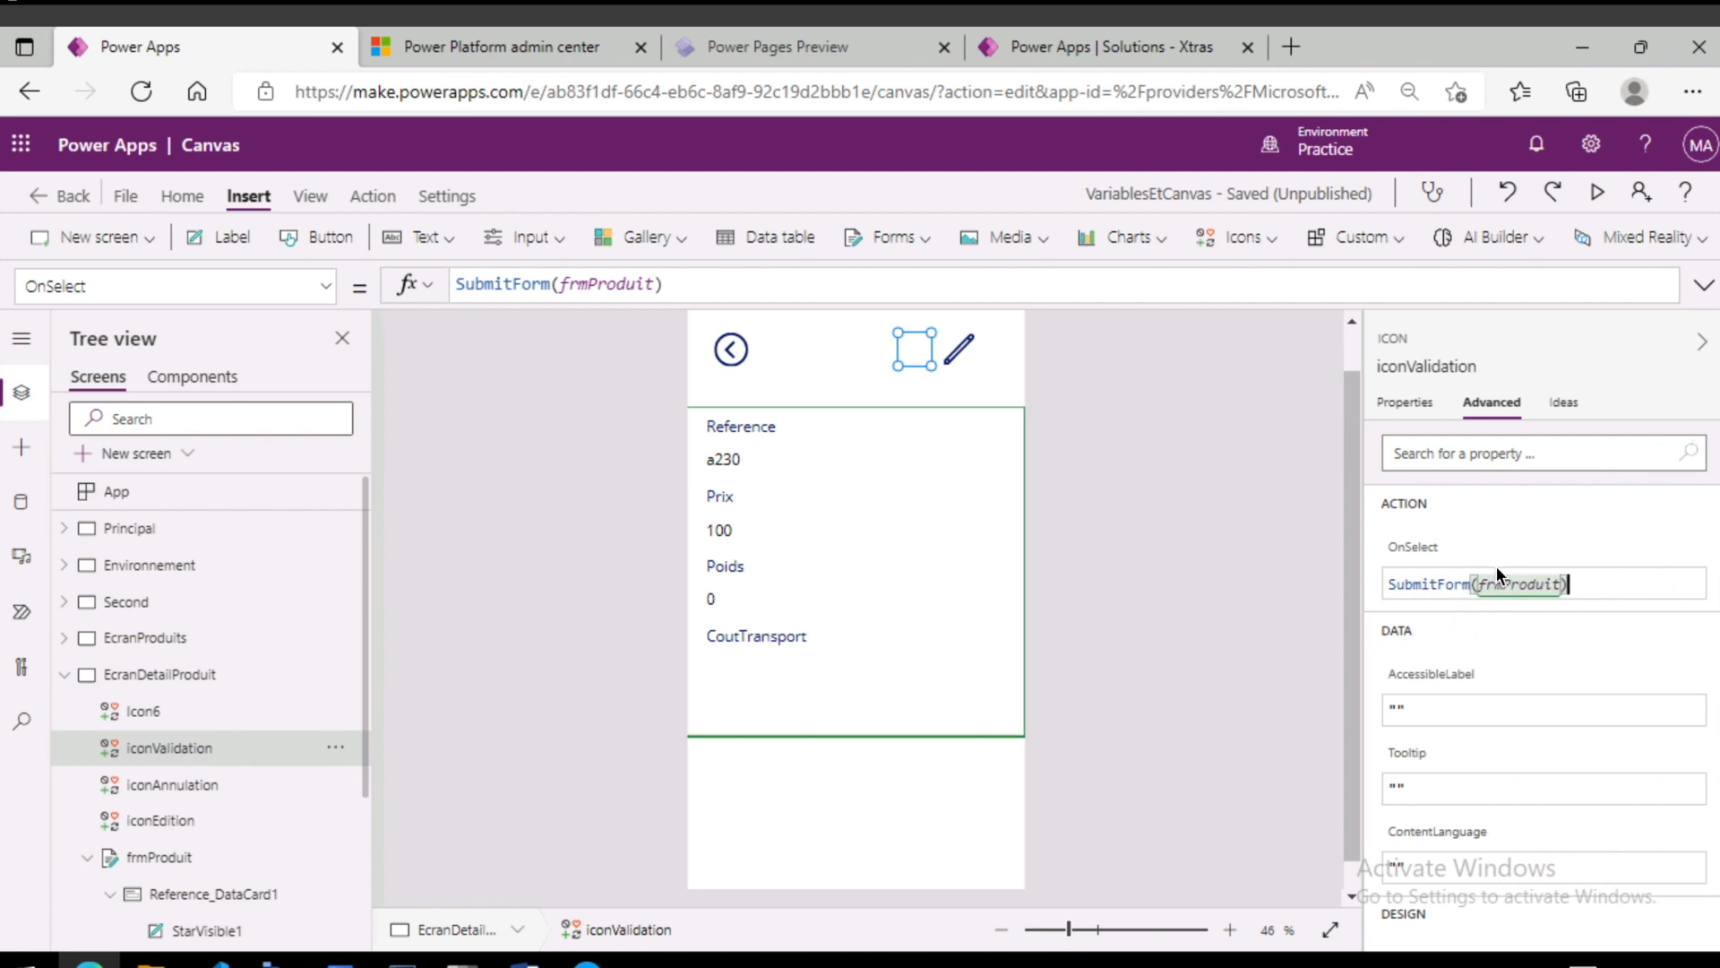
left_click(1703, 286)
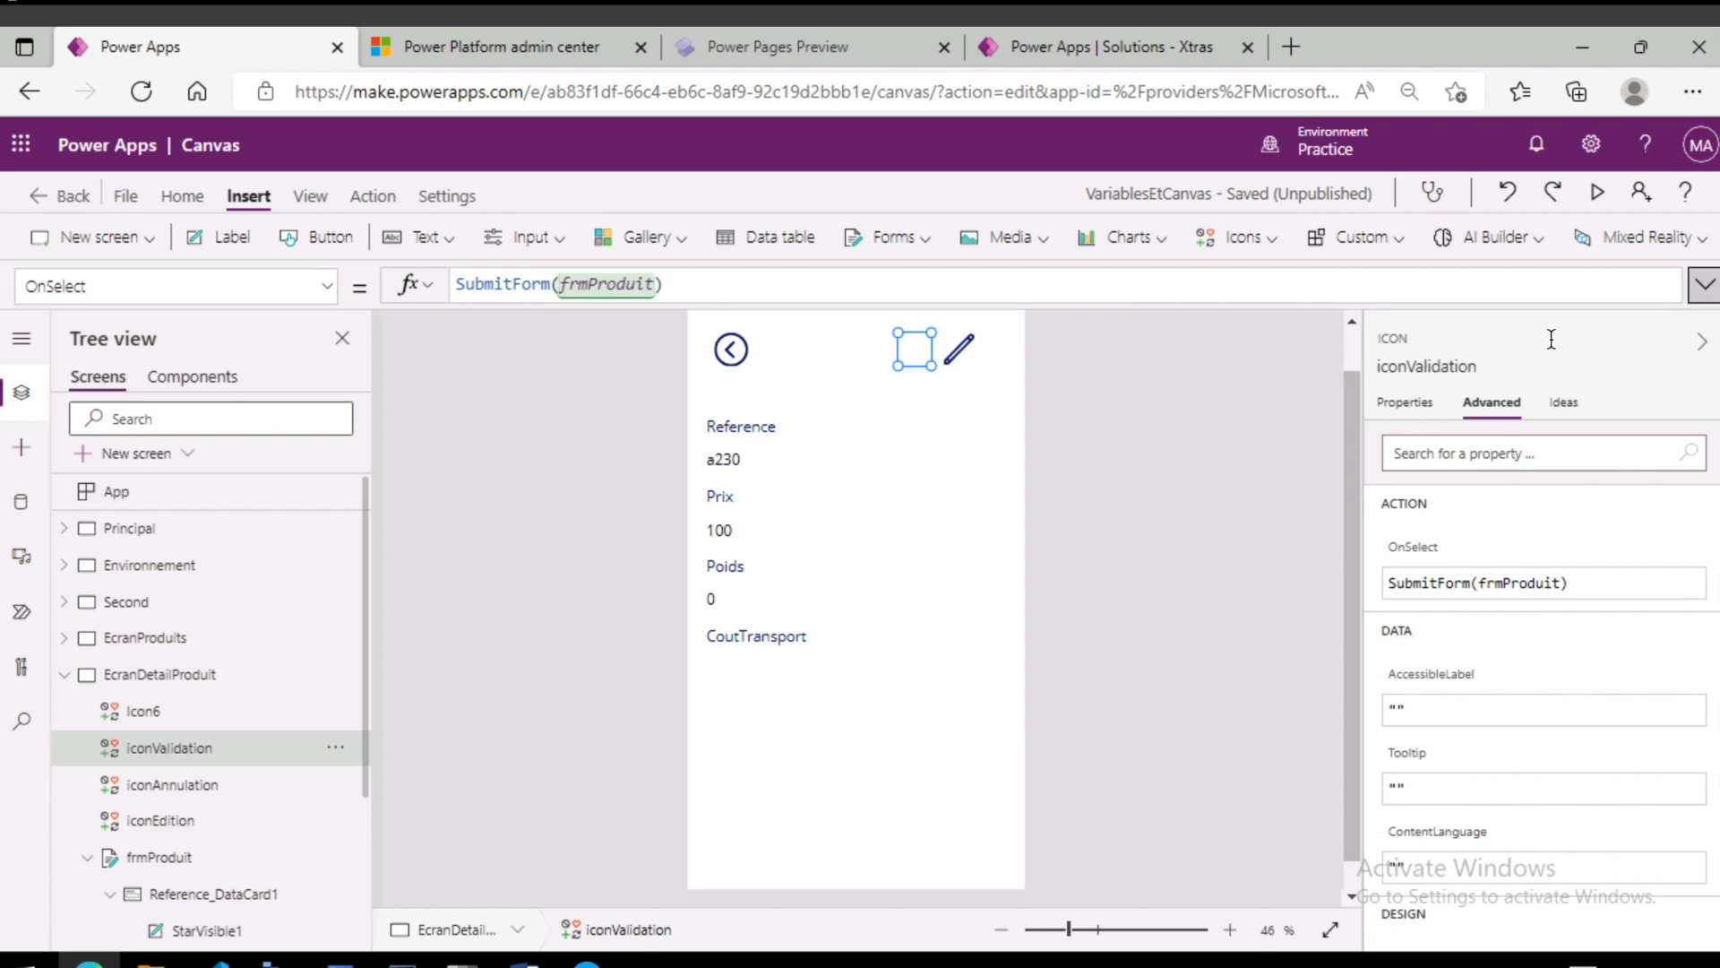
left_click(683, 295)
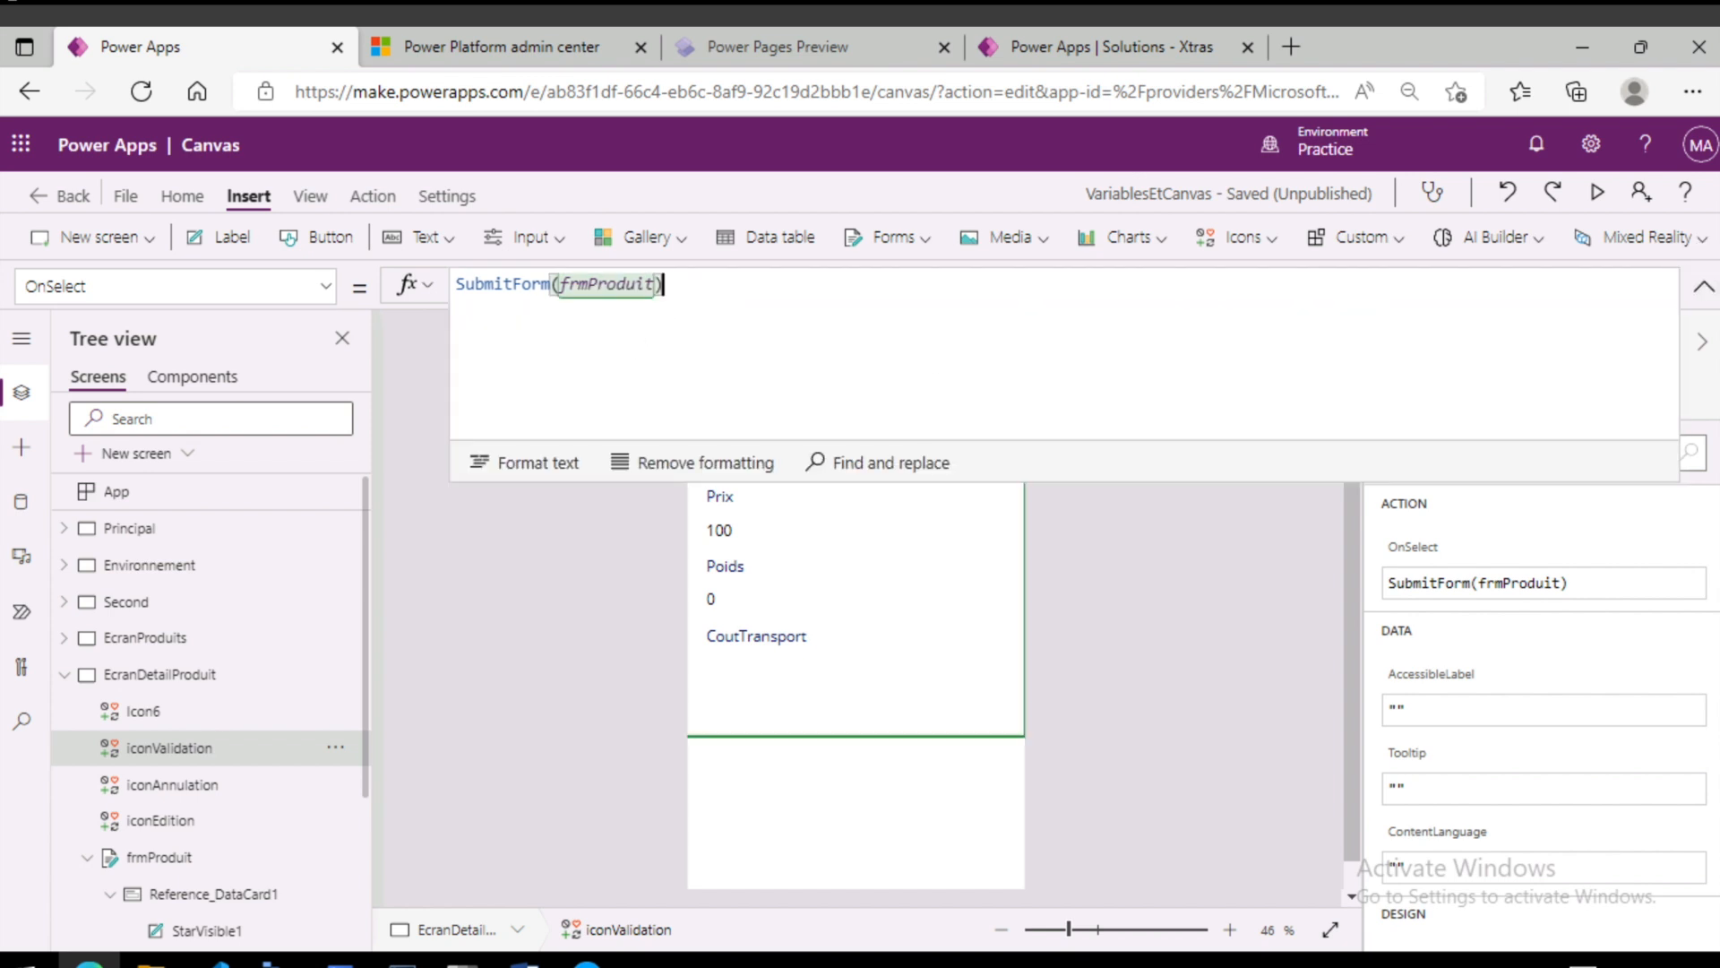
type(";")
key("shift+Return")
type("reset")
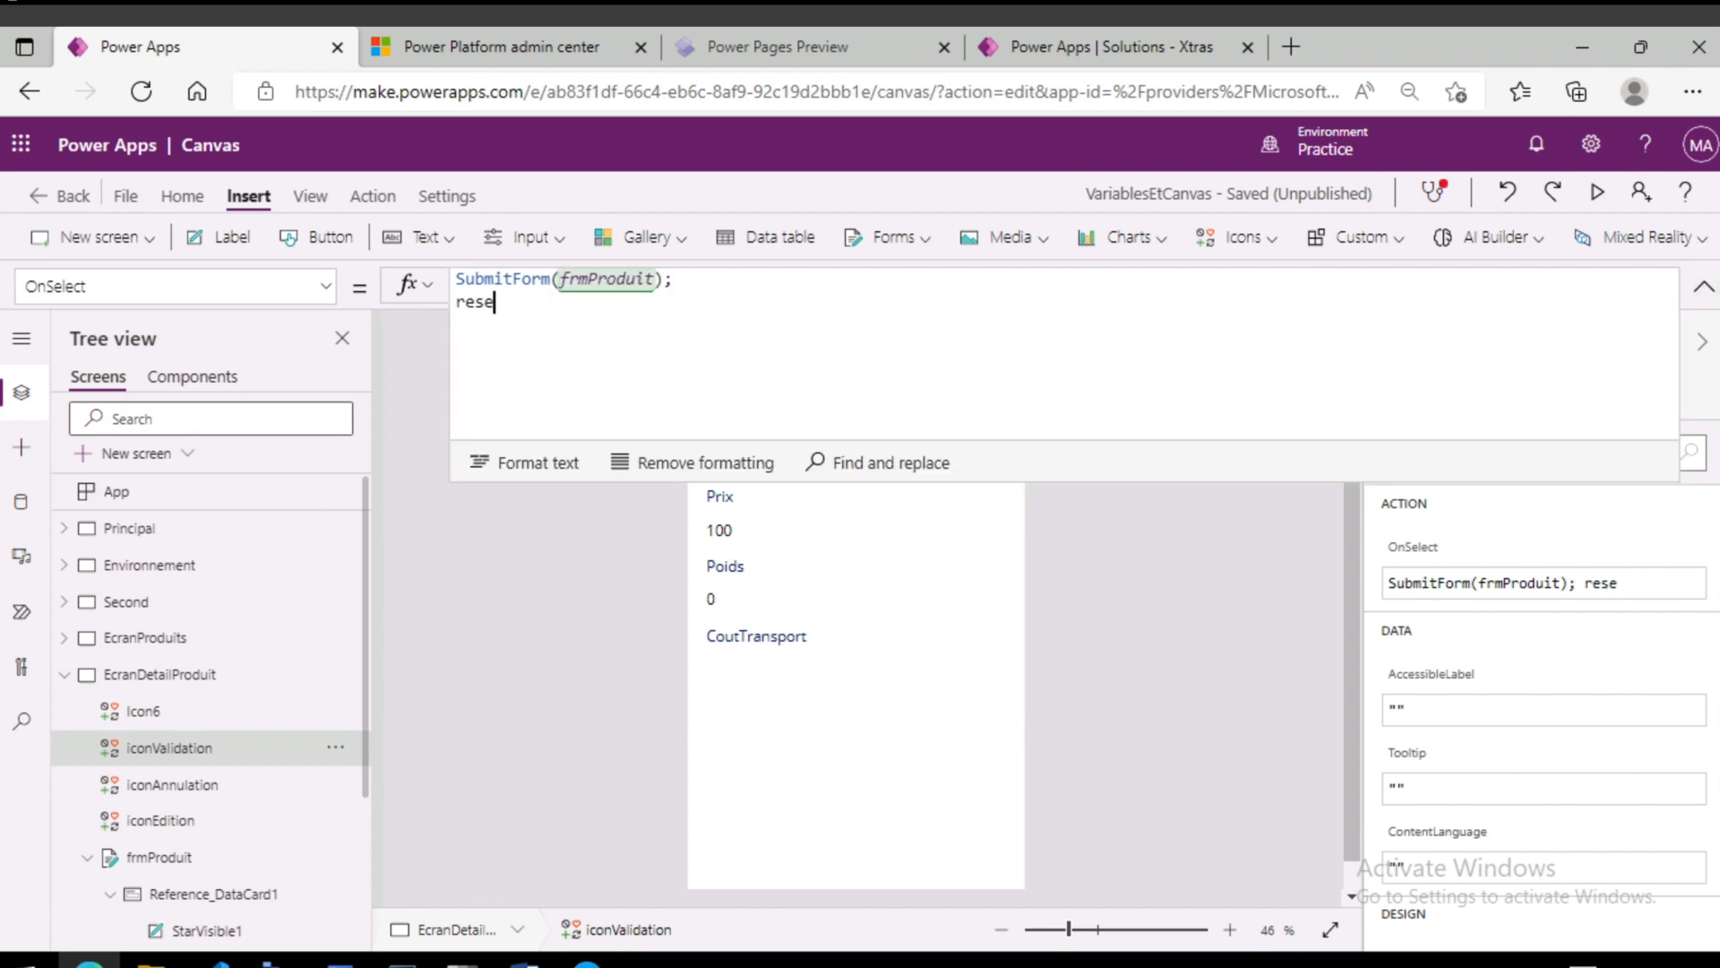
key("Down")
key("Down")
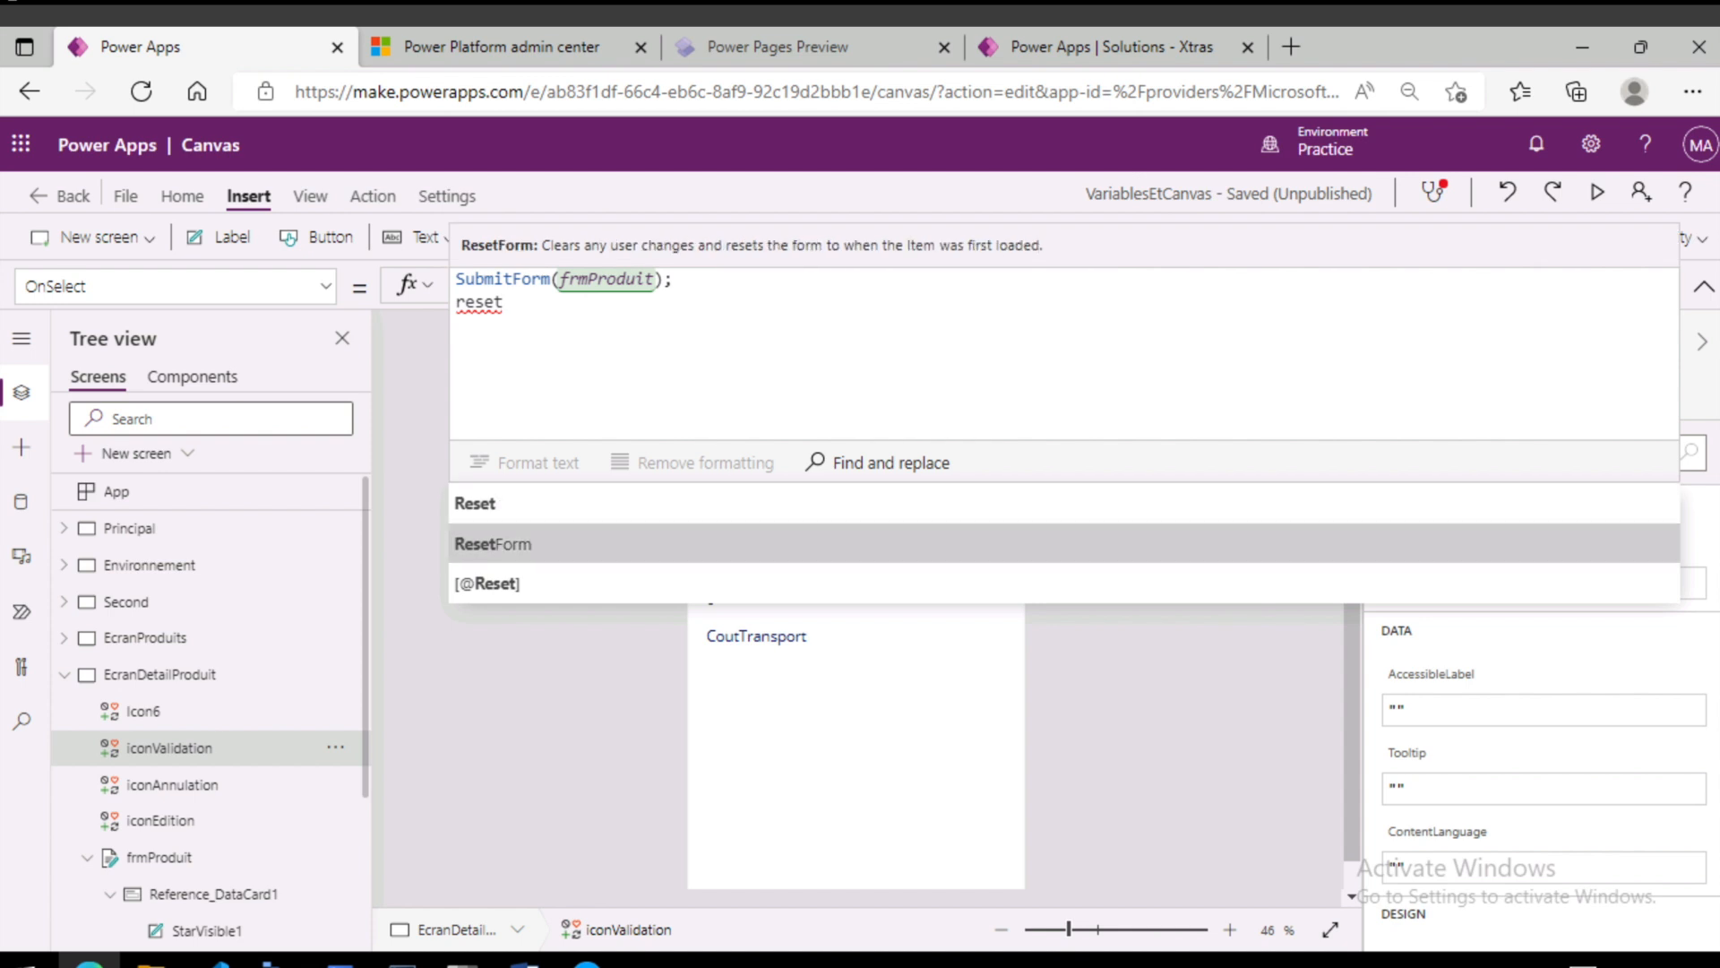
key("Tab")
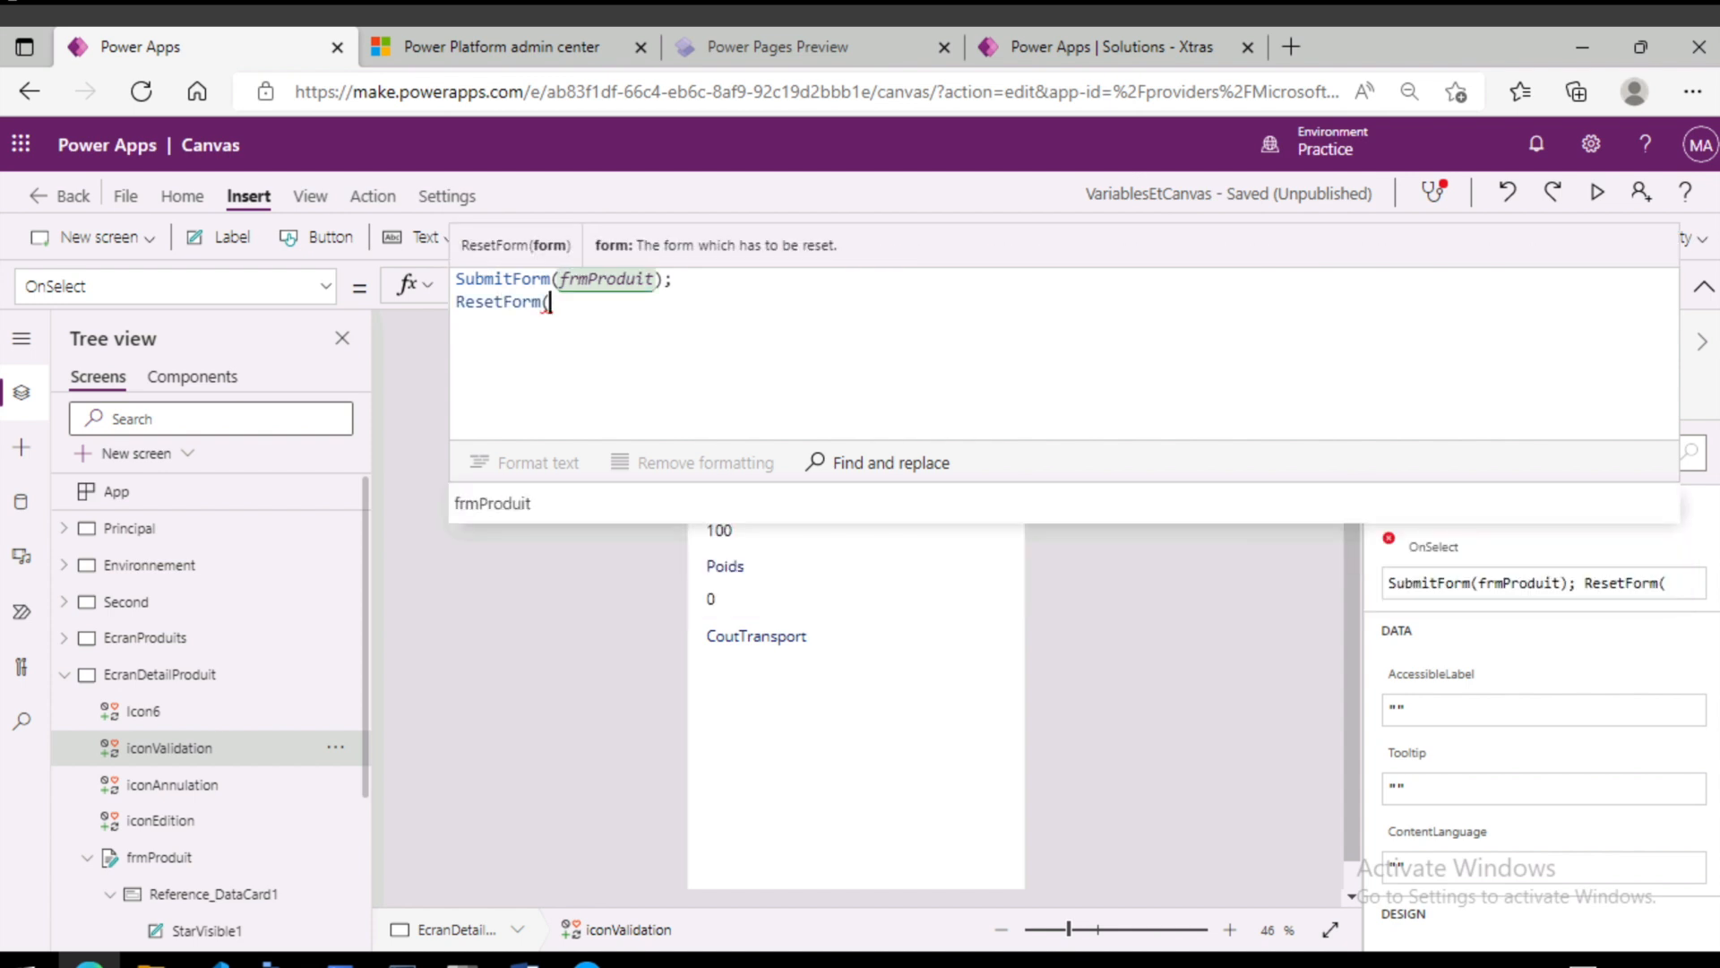
type("frm")
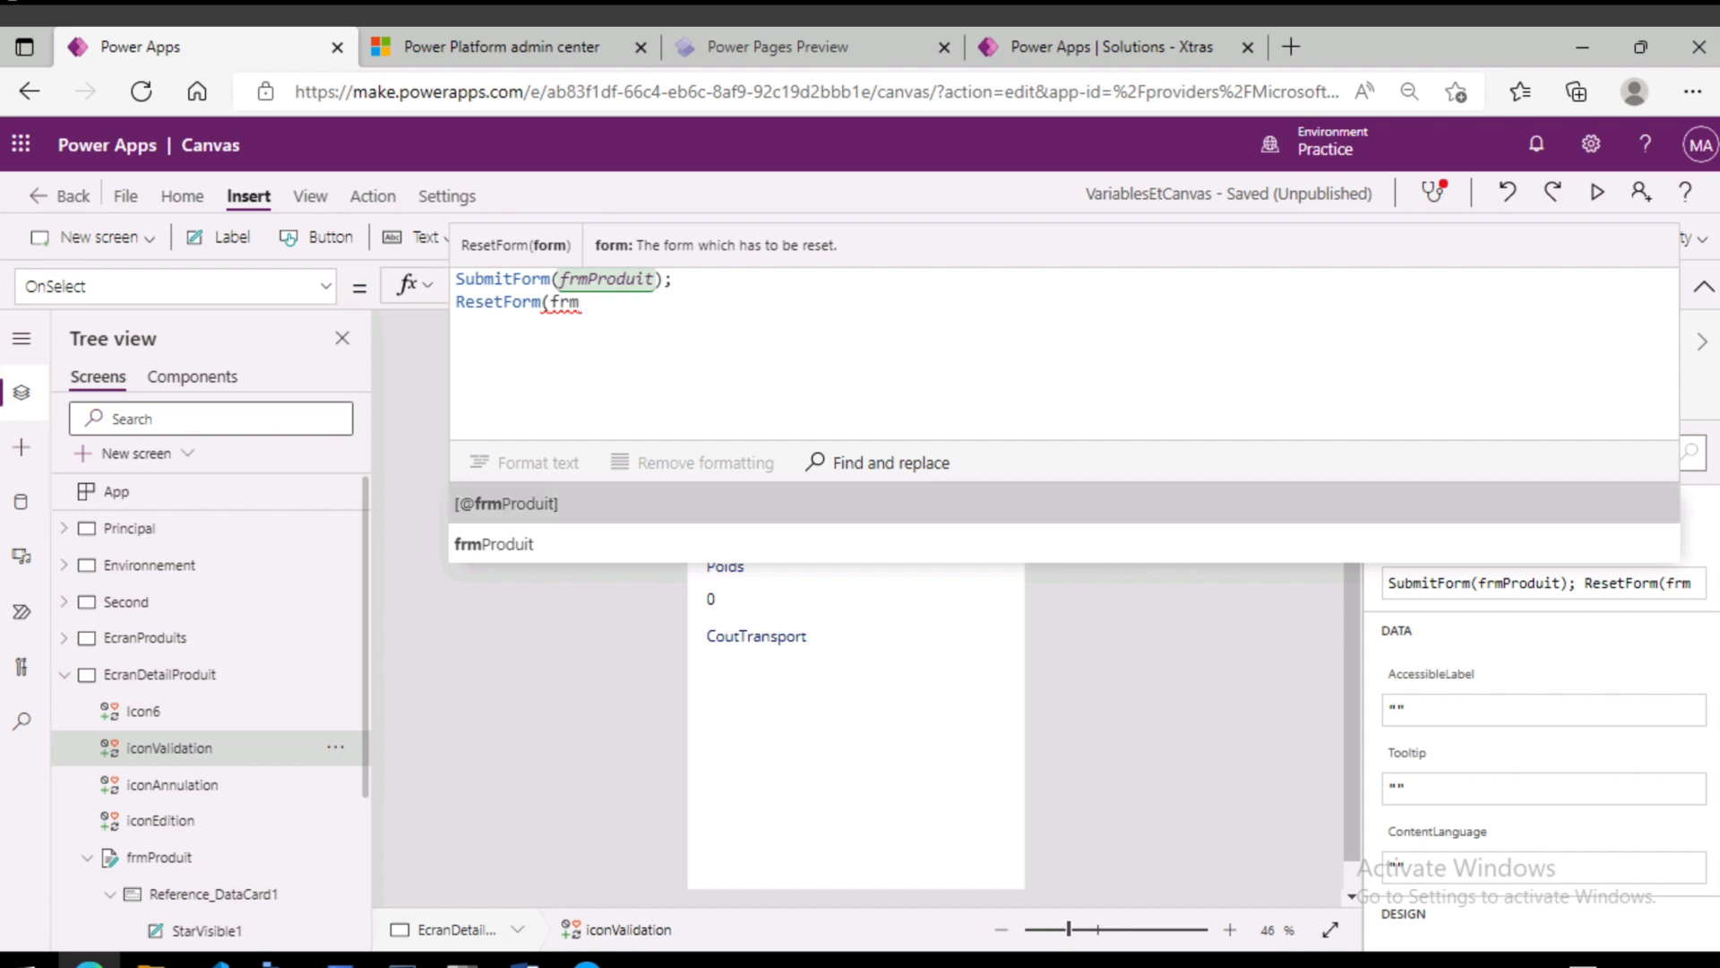
key("Tab")
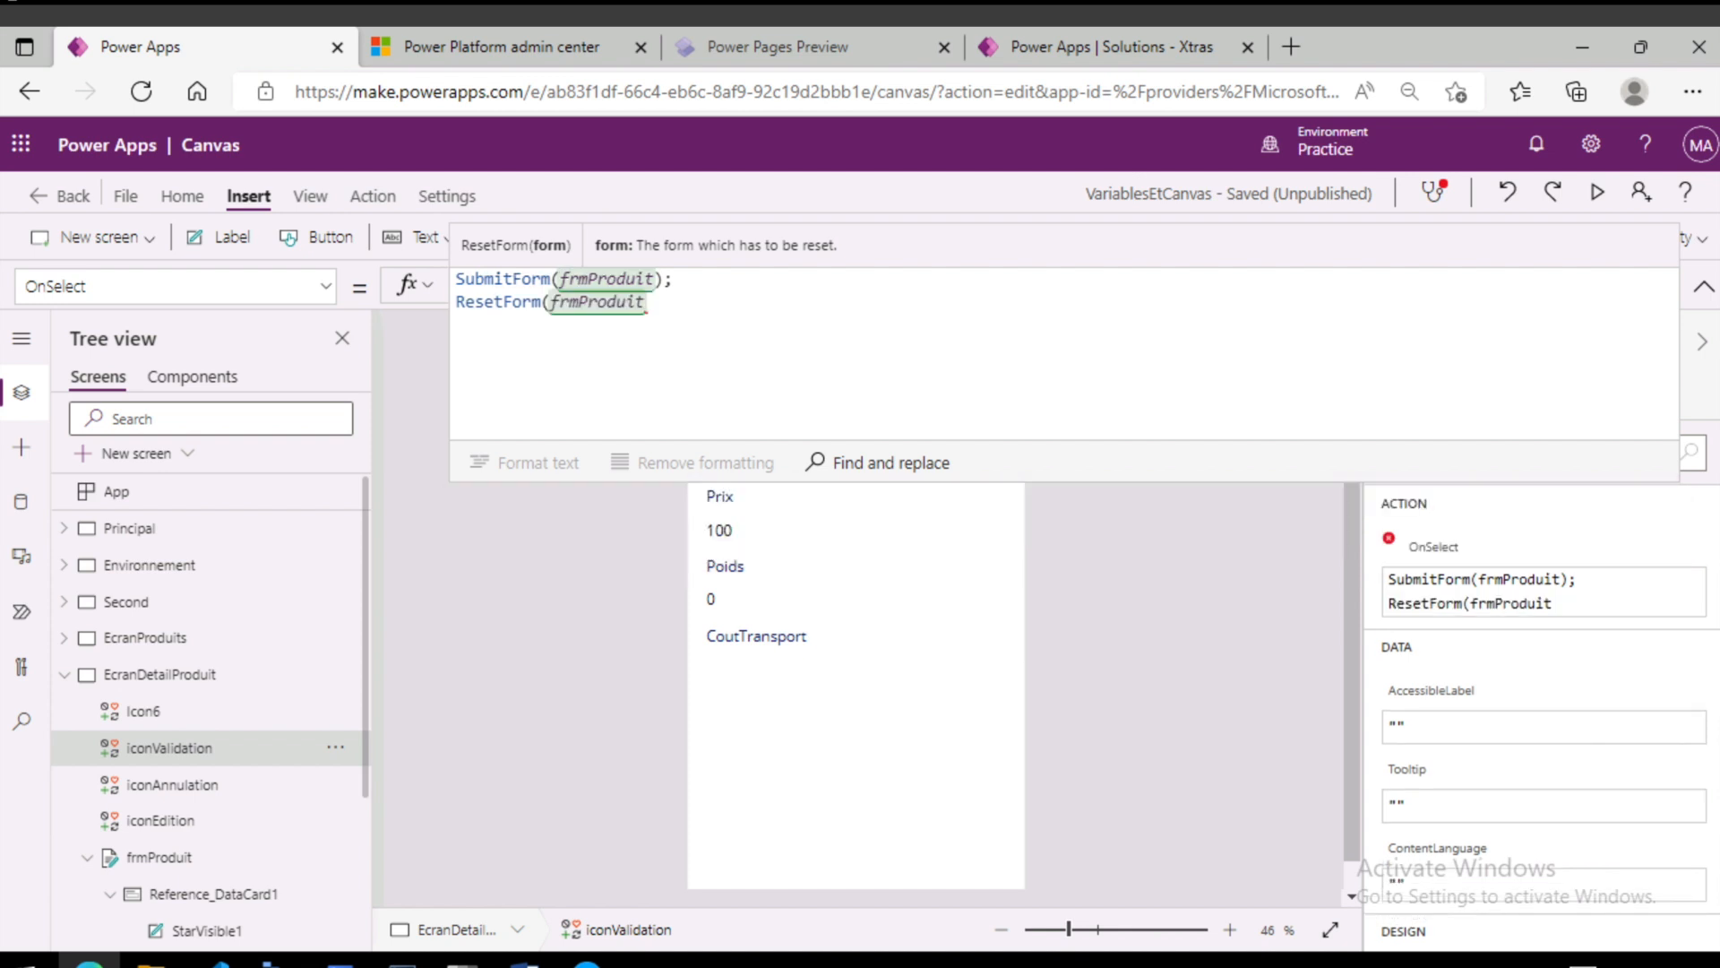
type(")")
left_click(1703, 285)
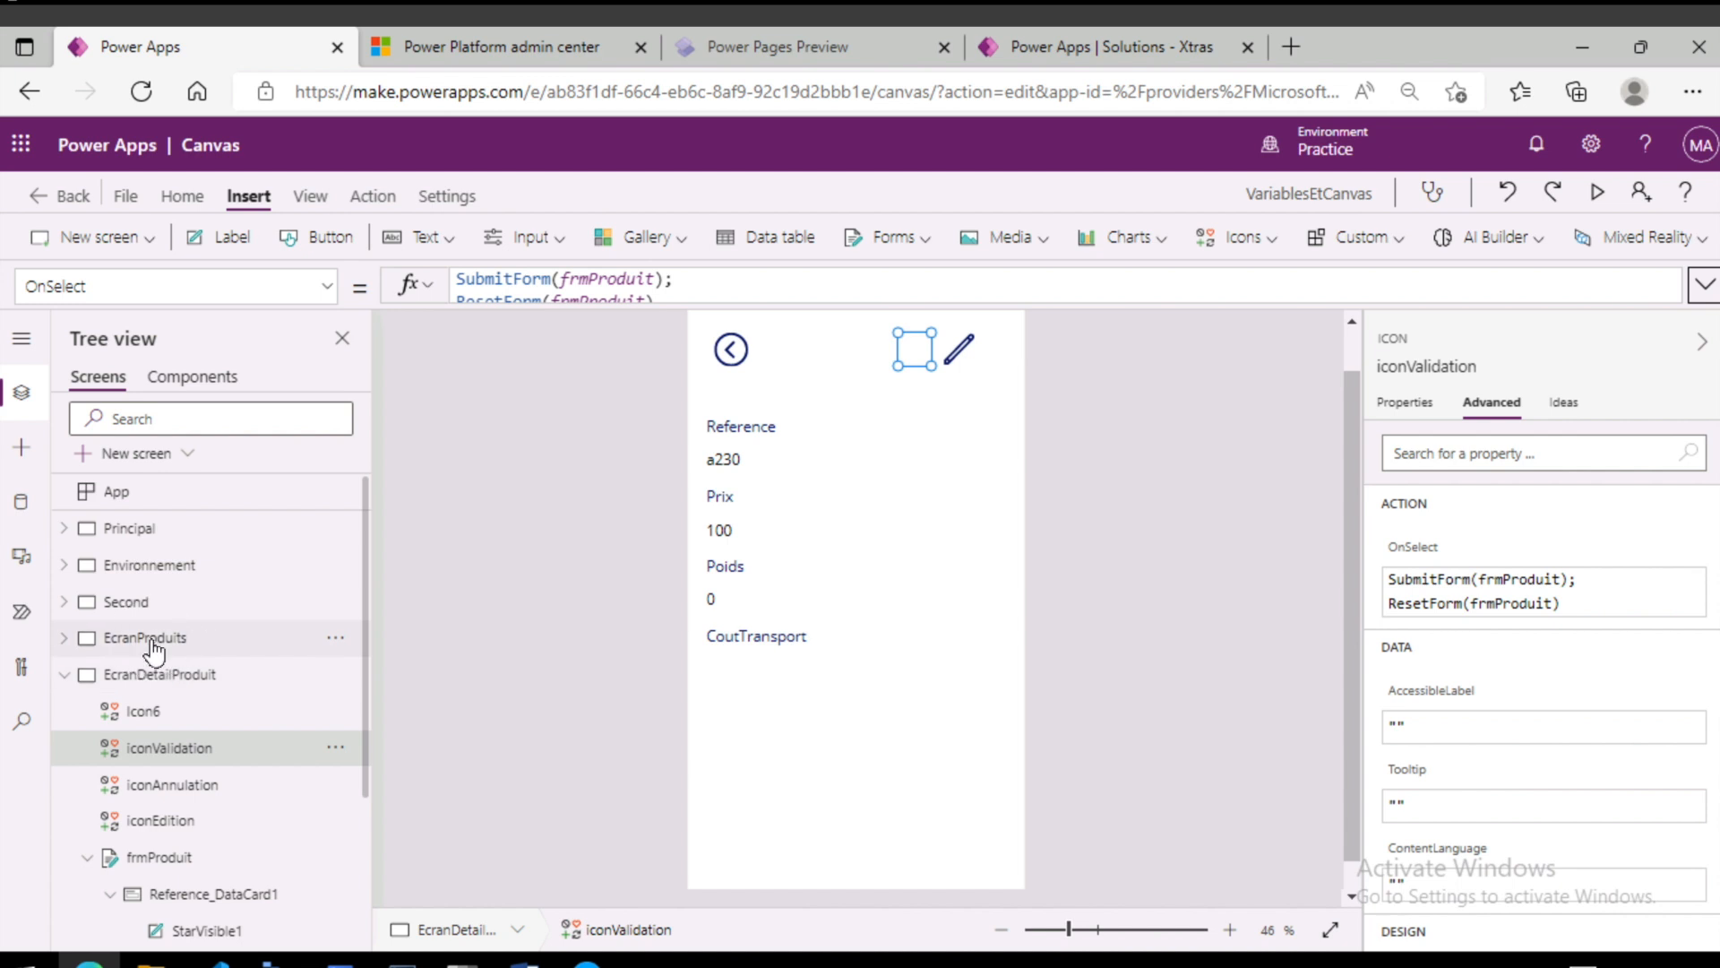
- Preview the app from EcranProduits, open product a230 and switch its detail form to edit mode
left_click(152, 641)
left_click(1597, 191)
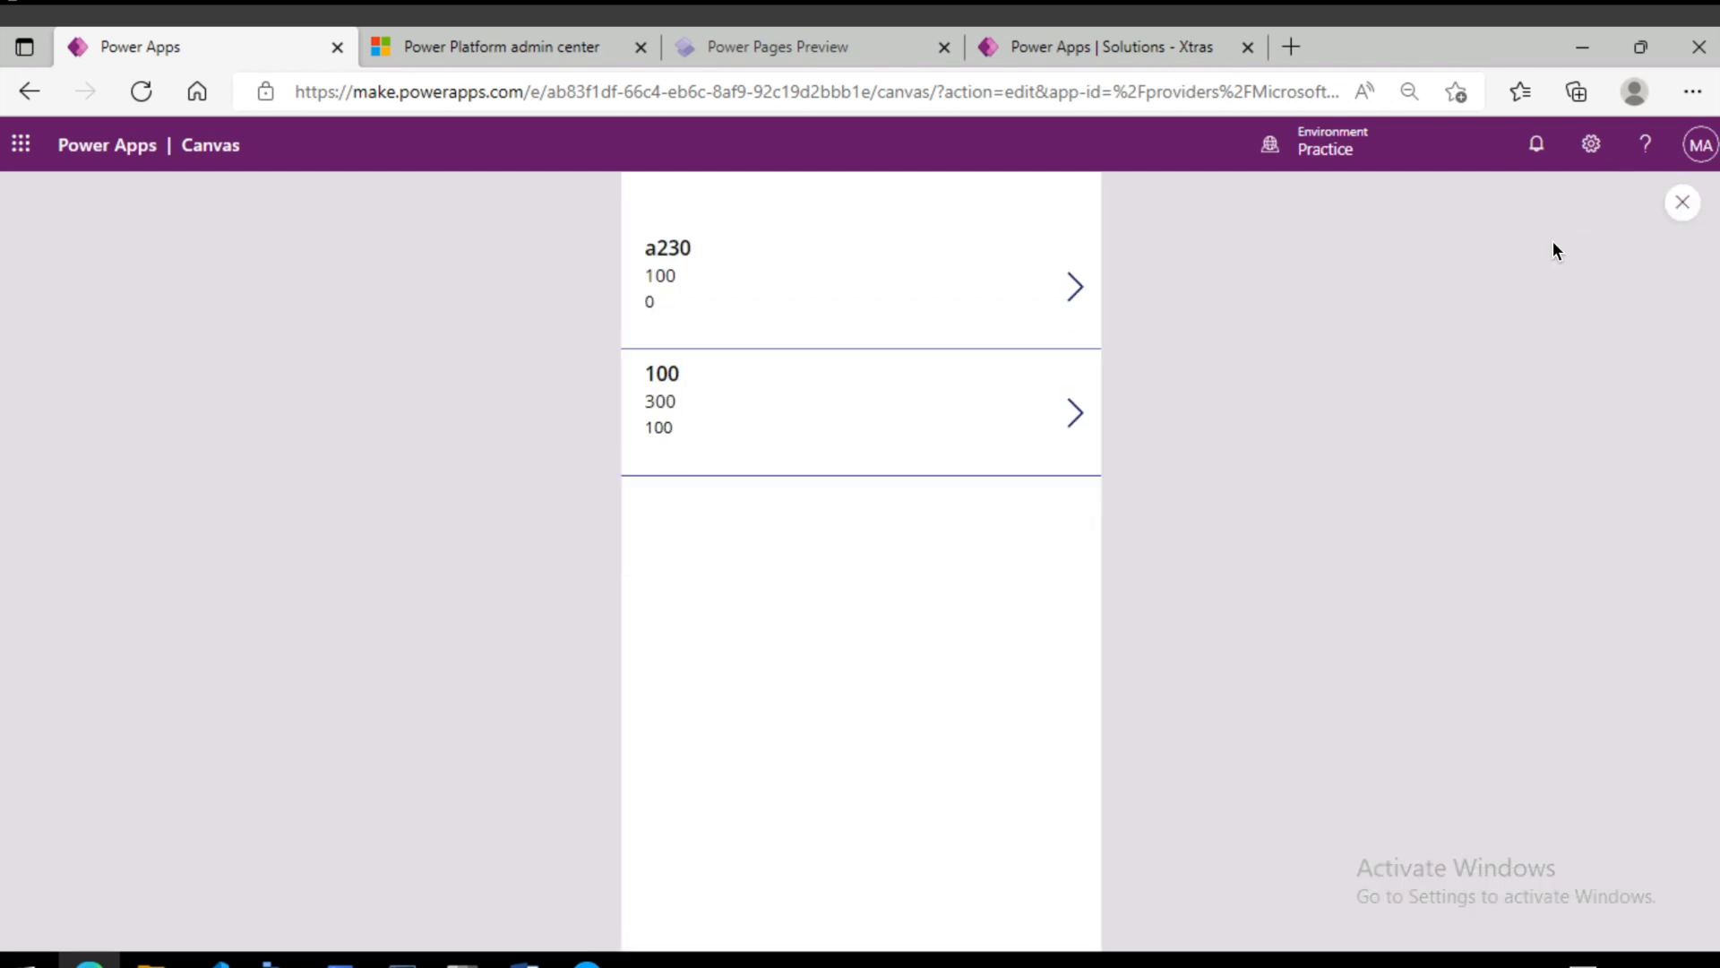
left_click(988, 306)
left_click(992, 239)
- Change the product's Reference to a345 and submit the form with the validation icon
left_click(763, 377)
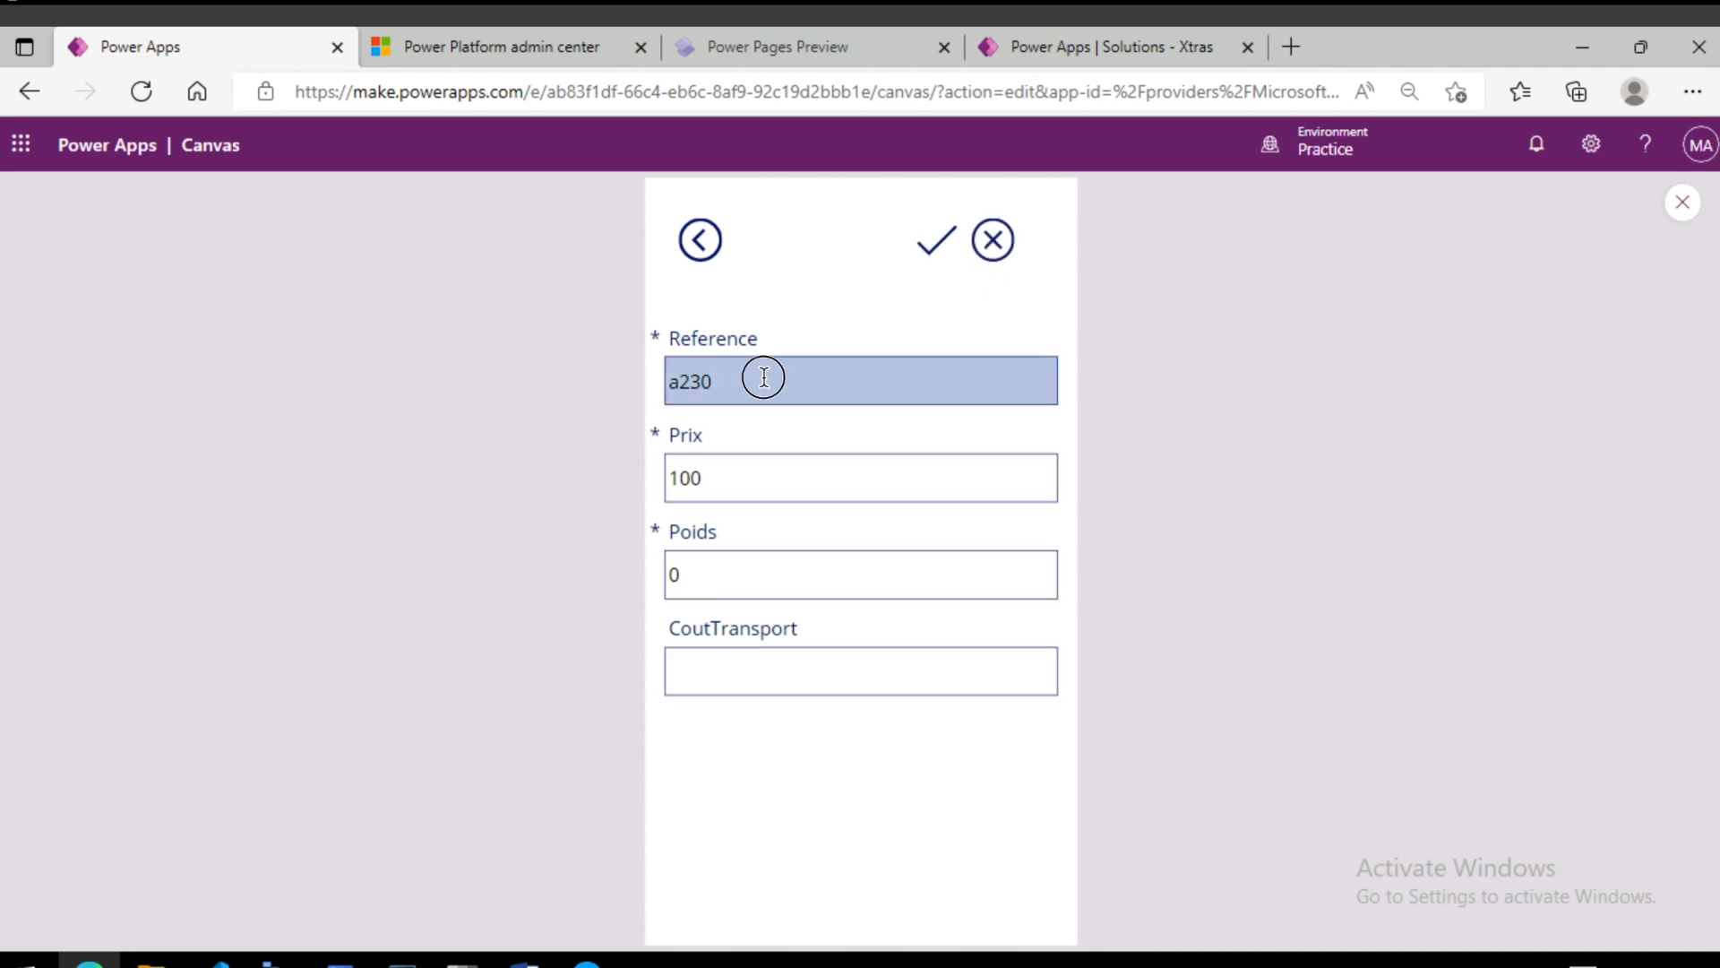
key("BackSpace")
key("BackSpace")
key("BackSpace")
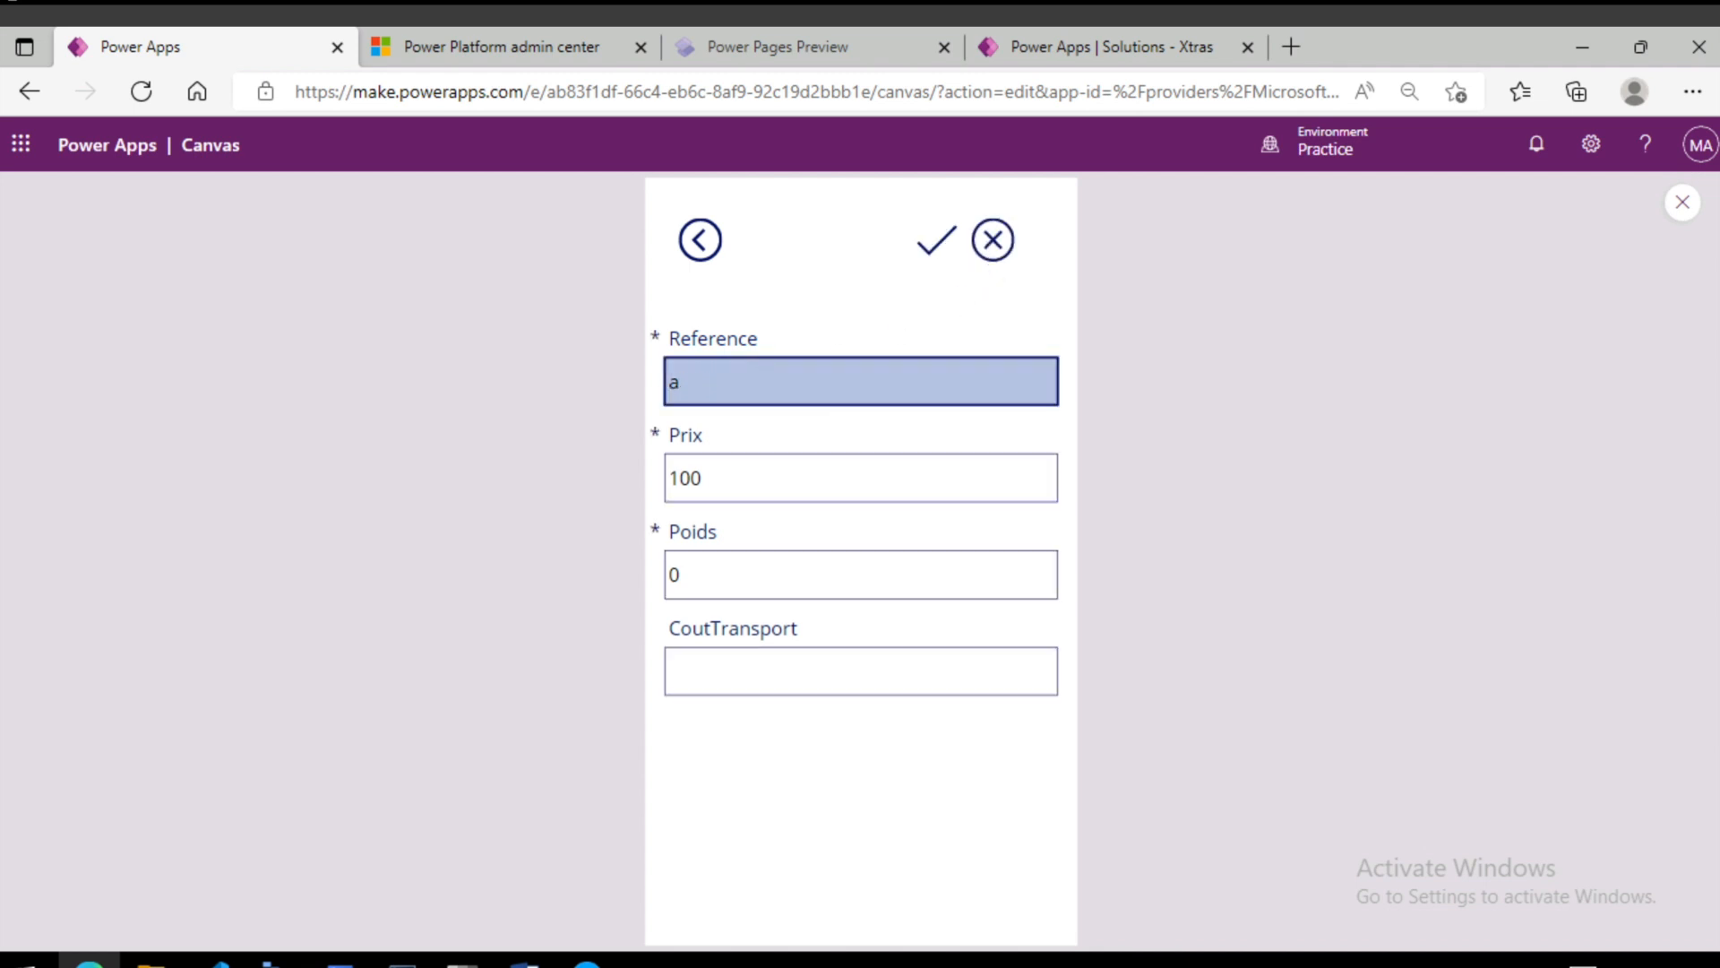
type("345")
left_click(936, 240)
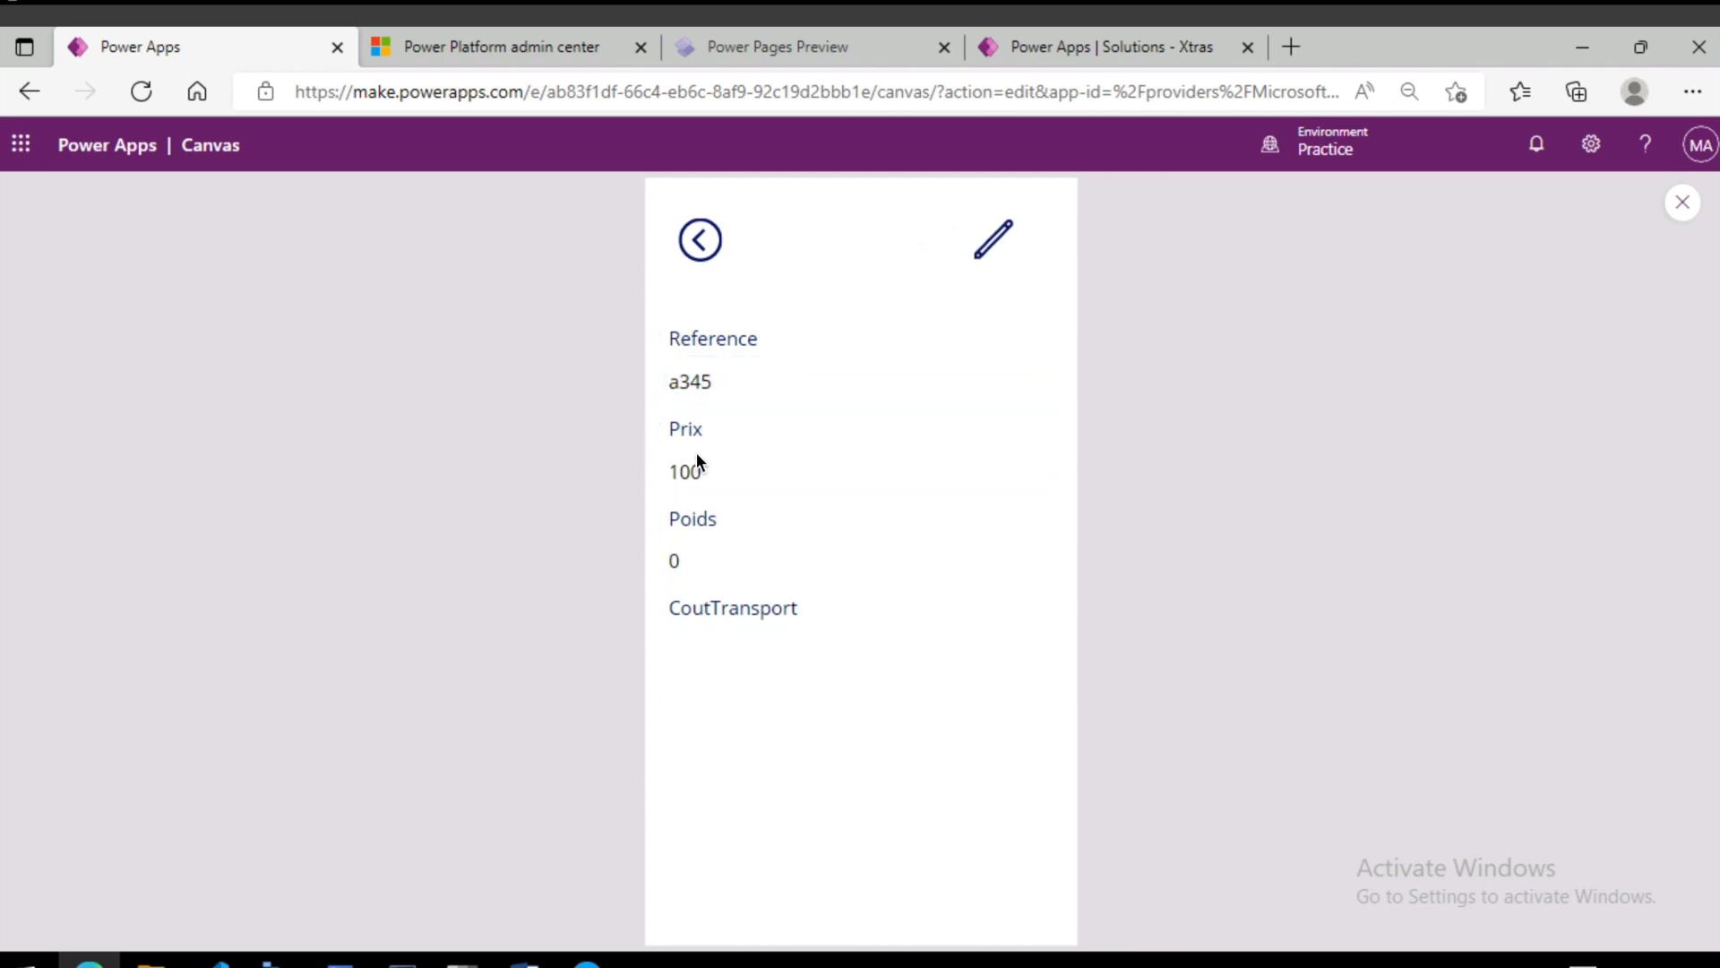
- Edit the product again, change its Reference to a290 and discard the change with the cancel icon
left_click(985, 247)
left_click(736, 385)
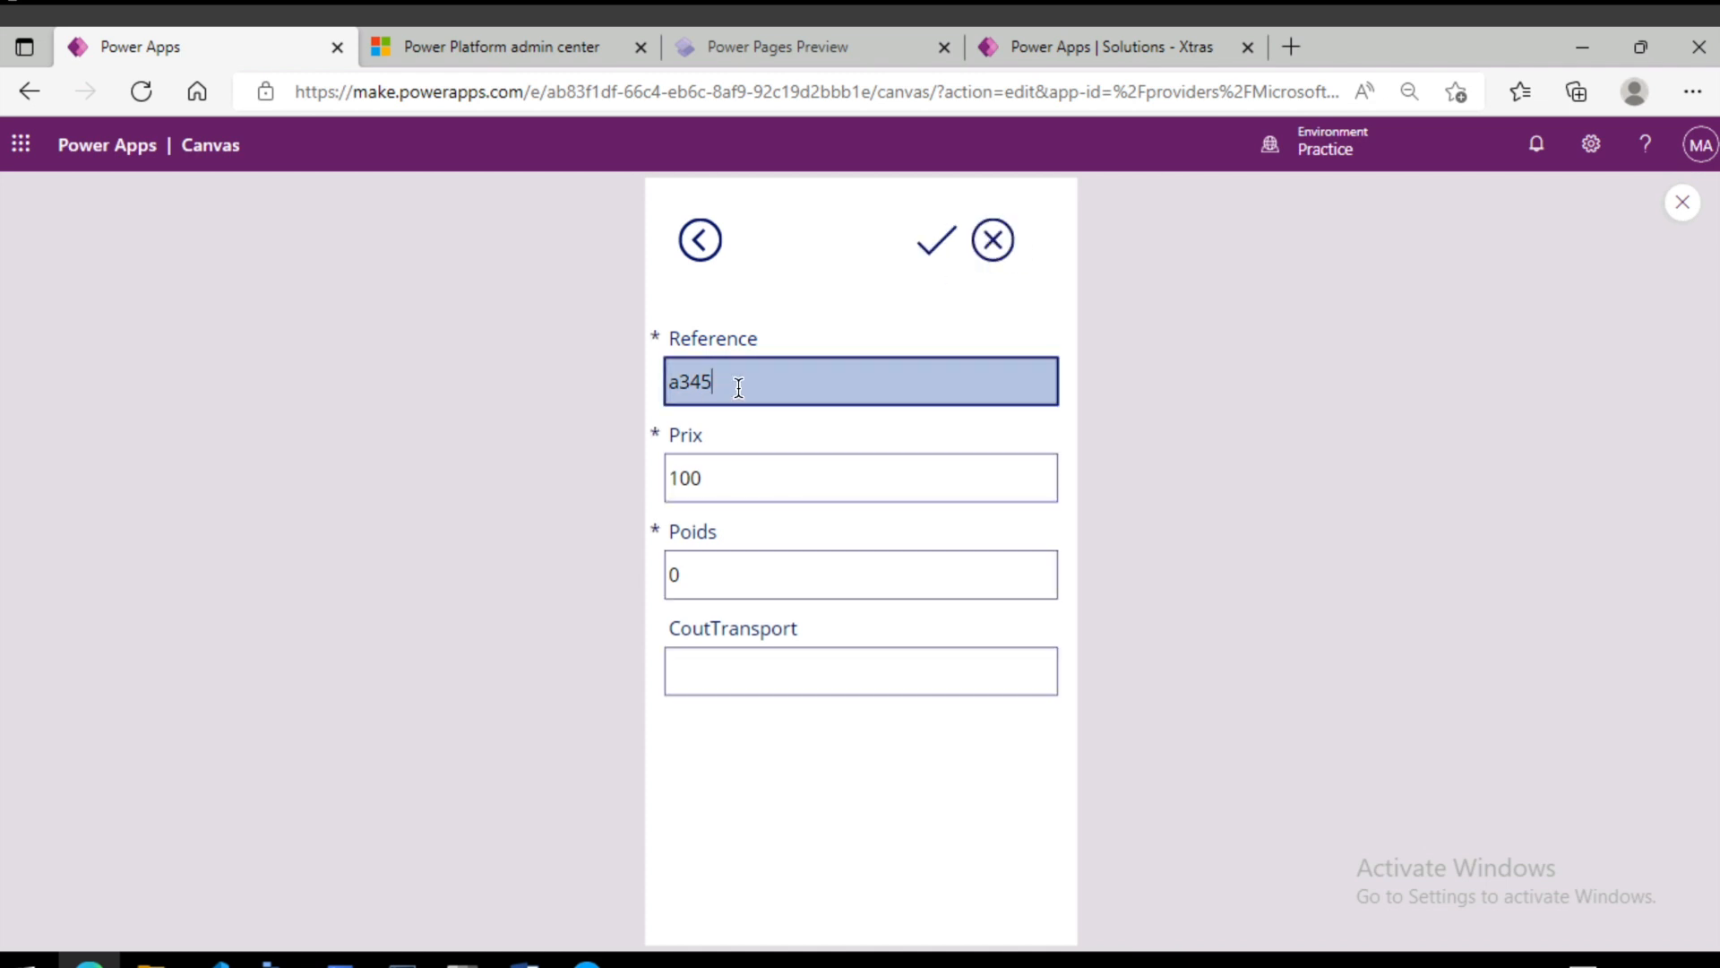
key("BackSpace")
key("BackSpace")
key("BackSpace")
type("290")
left_click(1002, 249)
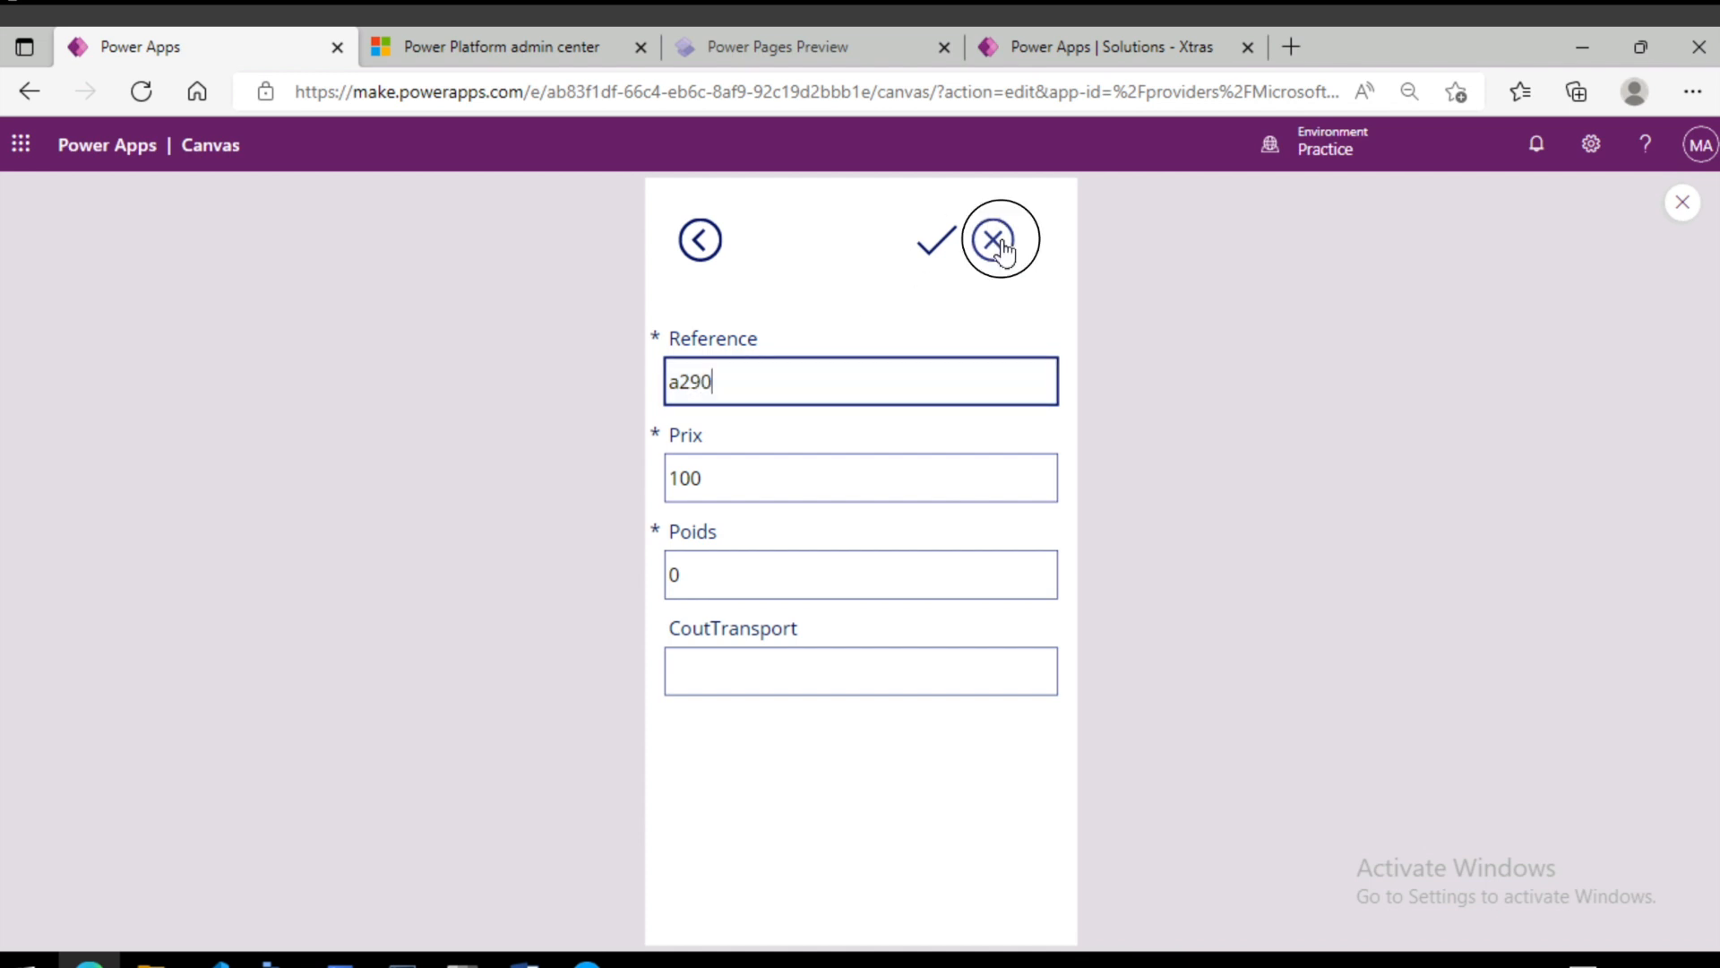